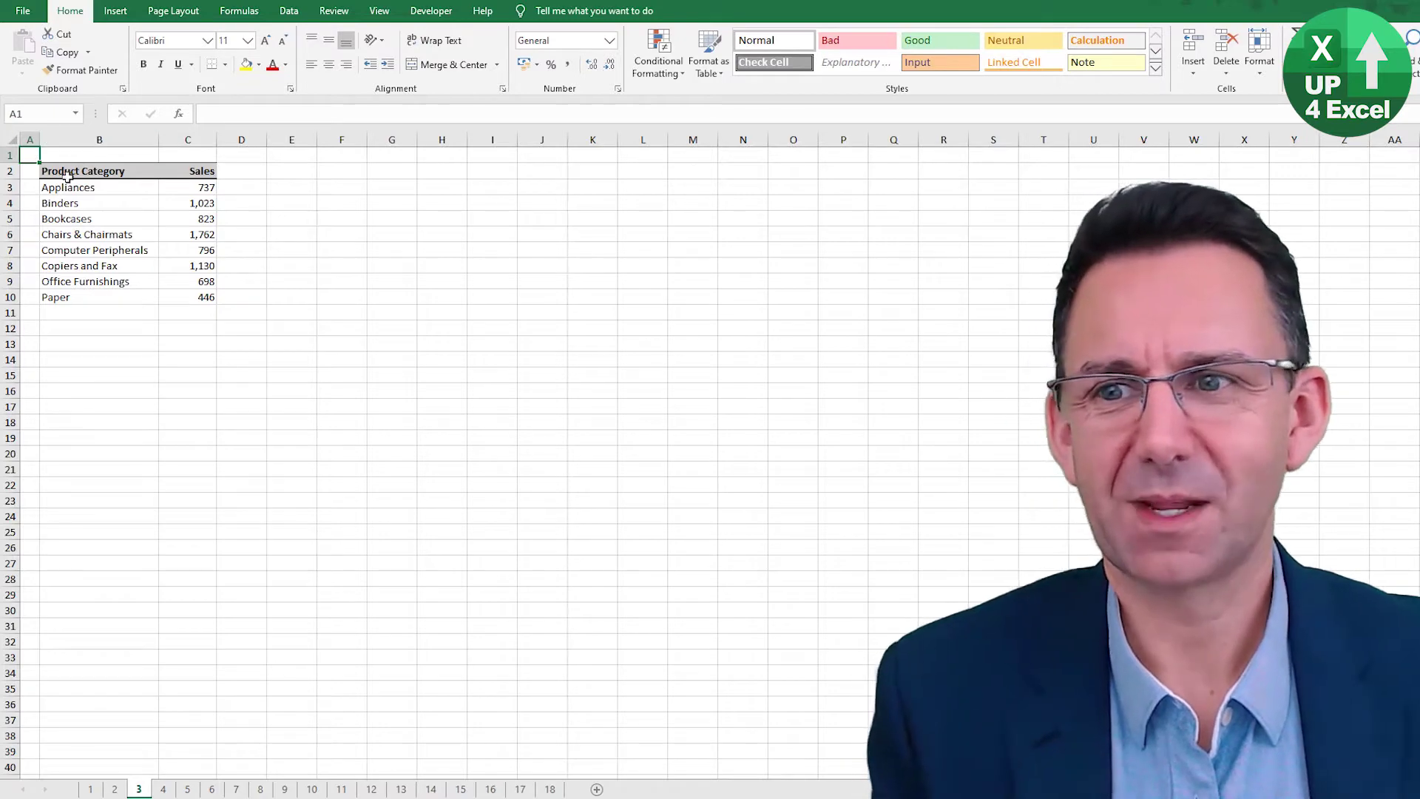
Chart B2:C10 as a default column chart with Alt+F1 and place it below the table
{"action": "left_click_drag", "start_coordinate": [67, 172], "coordinate": [207, 299]}
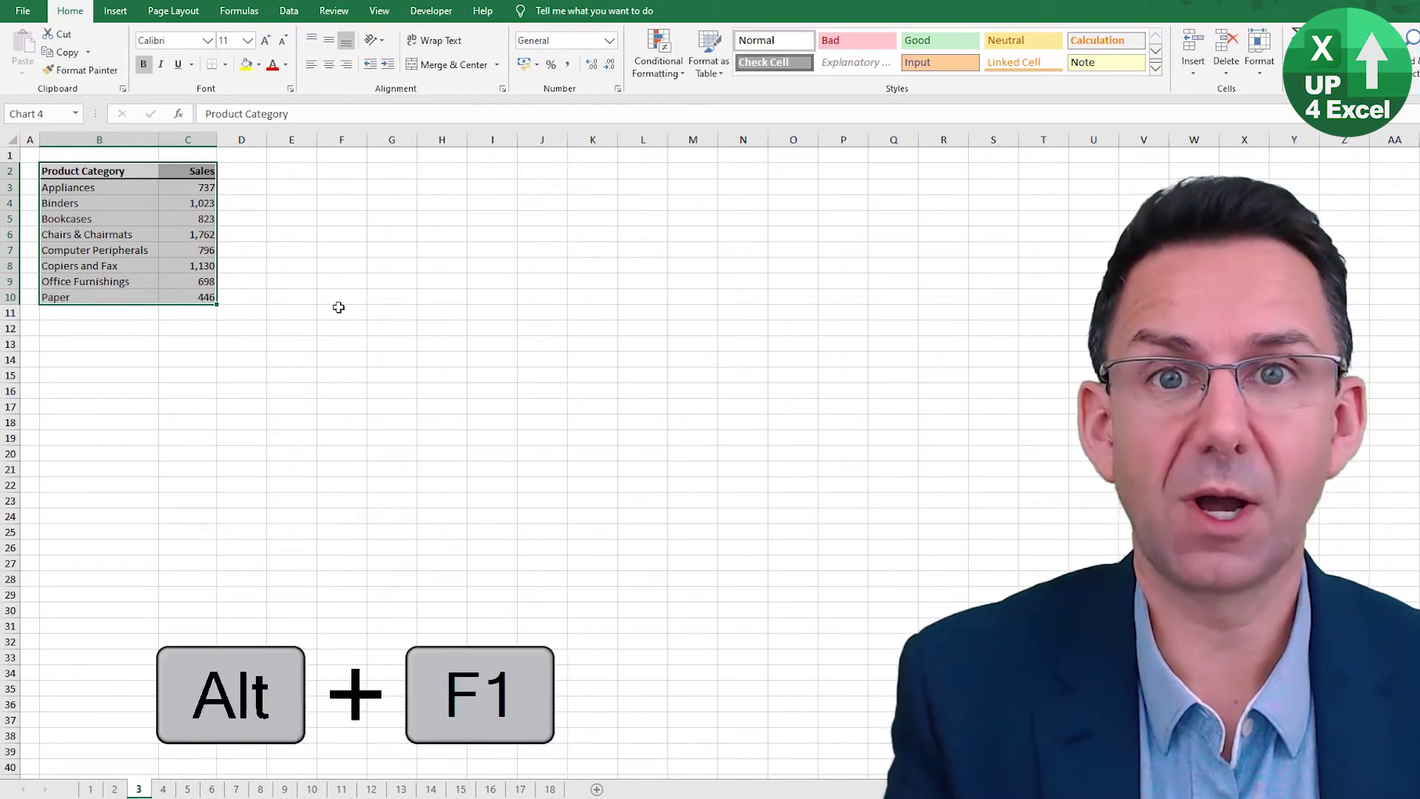
{"action": "key", "text": "alt+F1"}
{"action": "left_click_drag", "start_coordinate": [659, 368], "coordinate": [143, 340]}
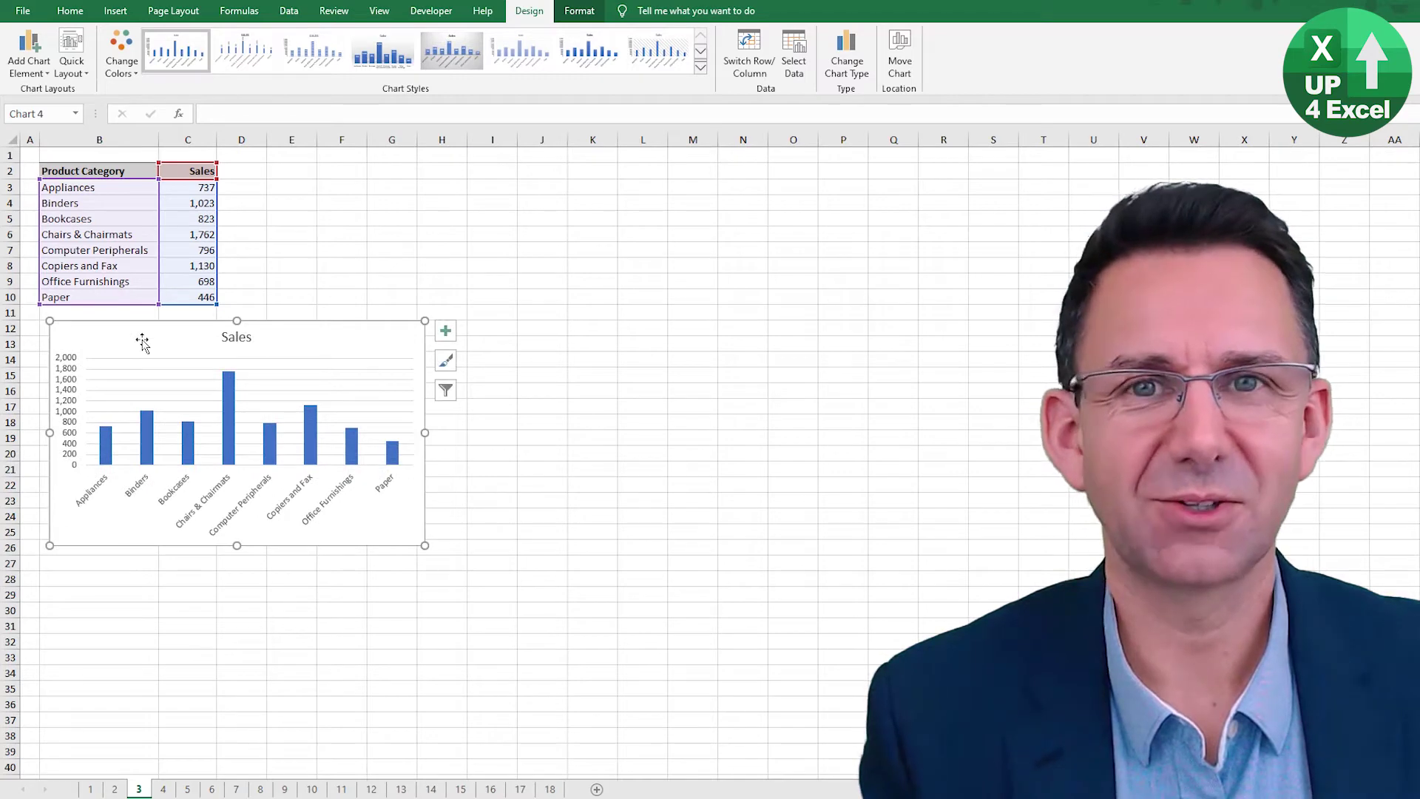
{"action": "left_click", "coordinate": [114, 172]}
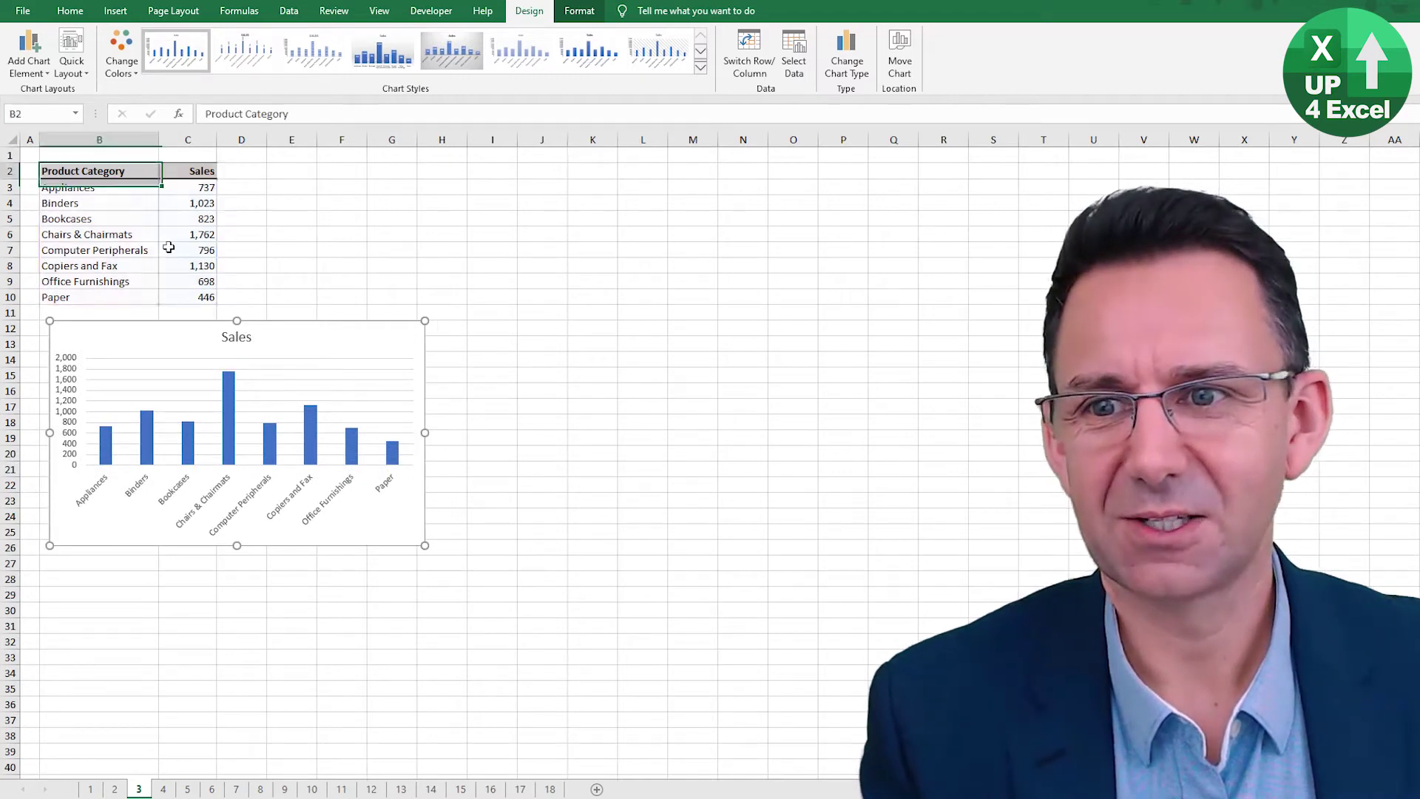
Create a full-page Sales chart on new sheet Chart6 with F11, then reselect sheet 3's chart
{"action": "left_click_drag", "start_coordinate": [169, 247], "coordinate": [182, 287]}
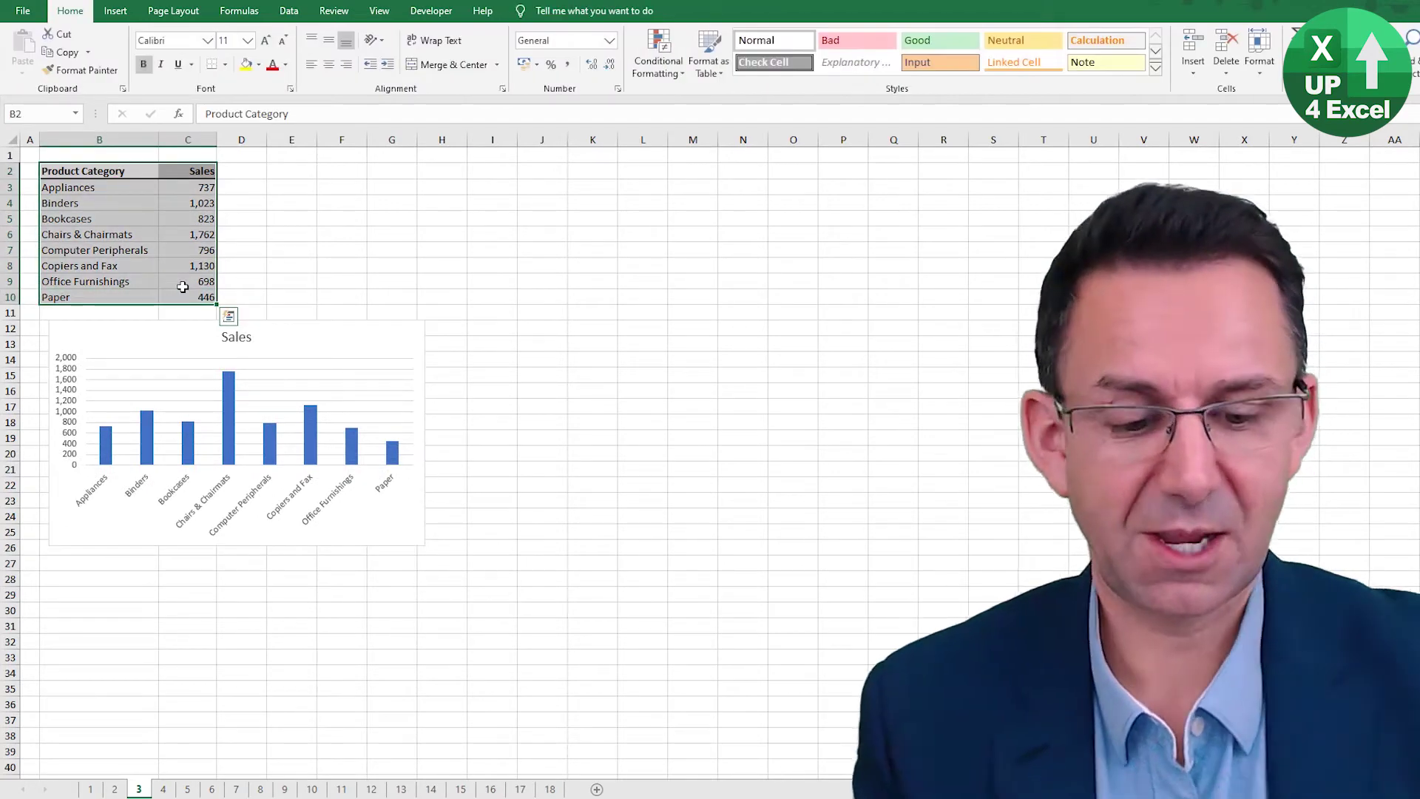
{"action": "key", "text": "F11"}
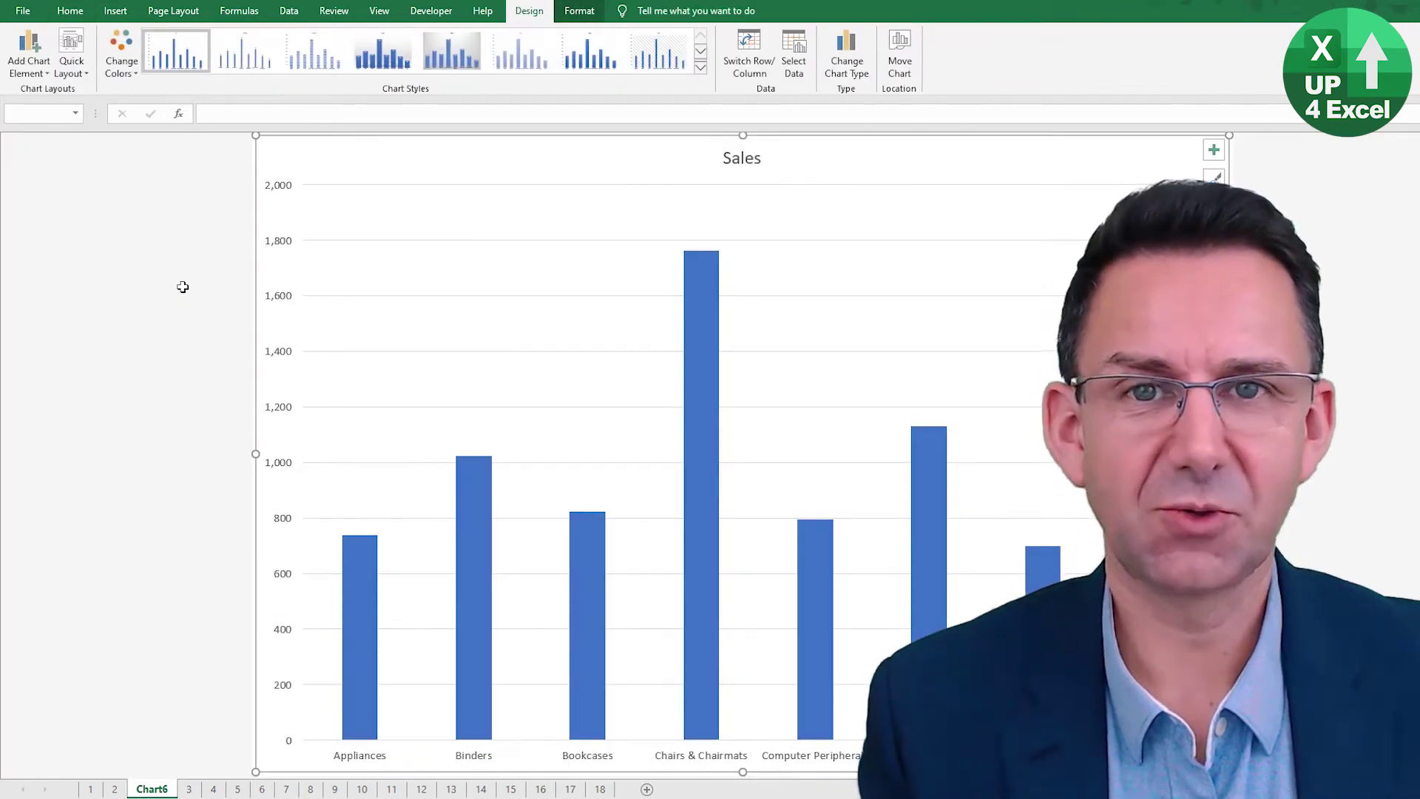
{"action": "left_click", "coordinate": [189, 789]}
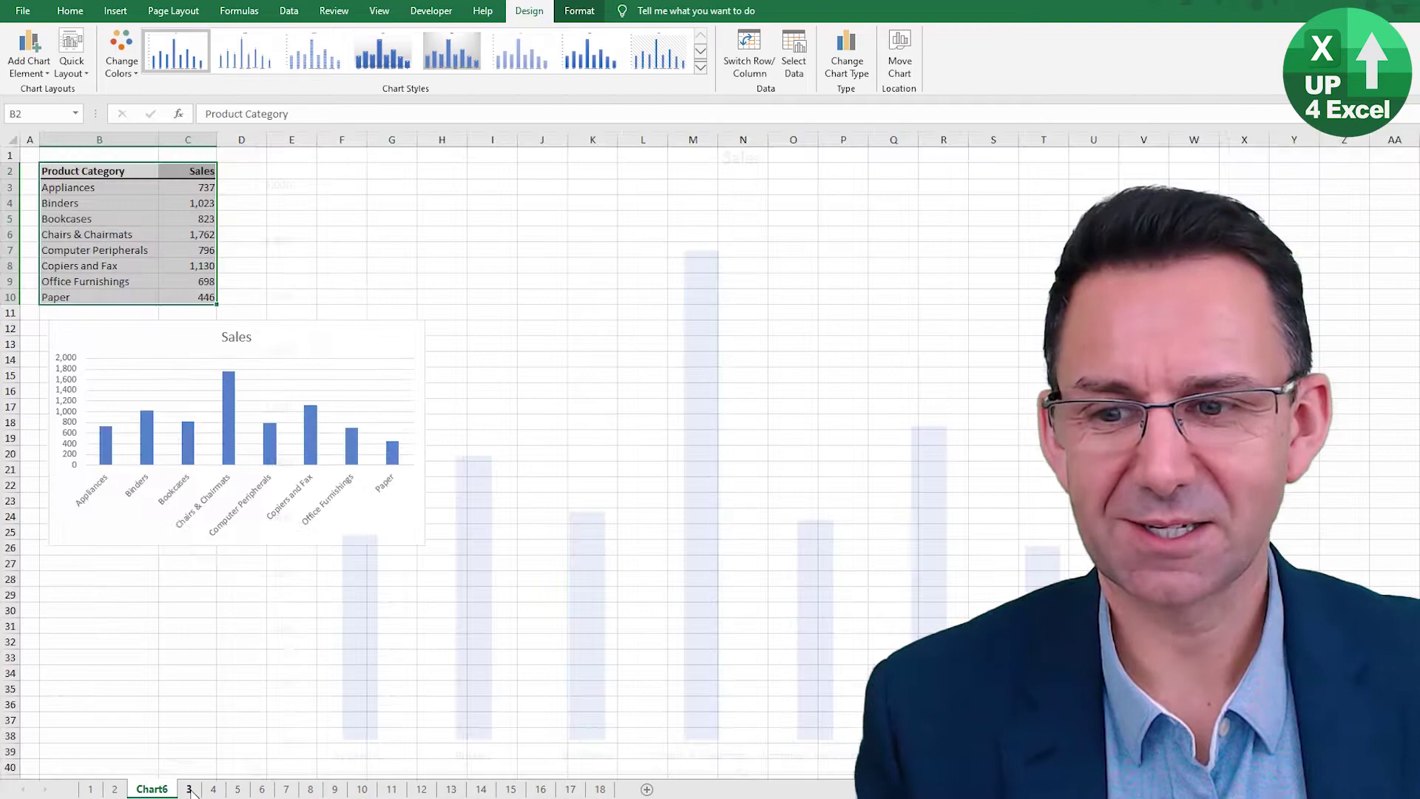
{"action": "left_click", "coordinate": [177, 344]}
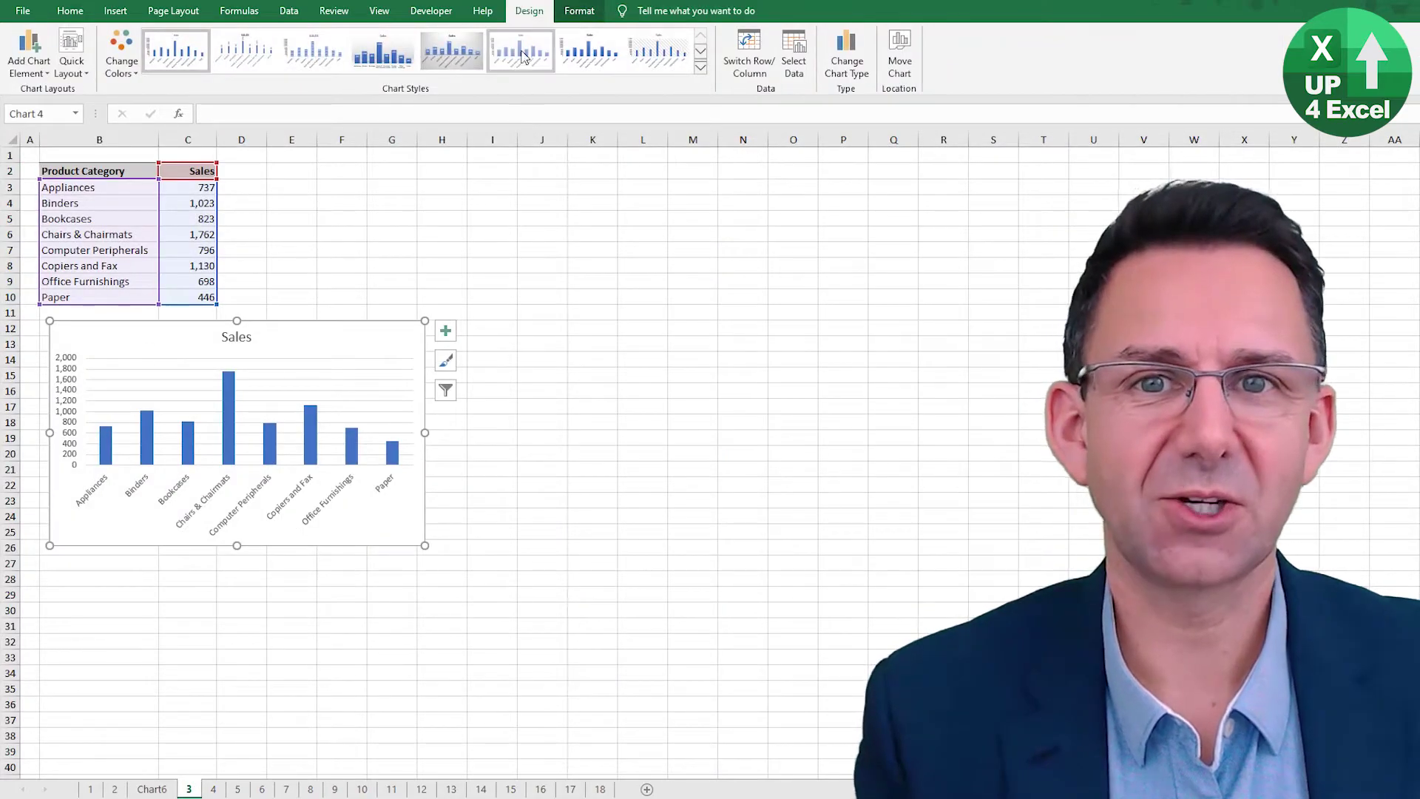
{"action": "left_click", "coordinate": [579, 11]}
{"action": "left_click", "coordinate": [533, 12]}
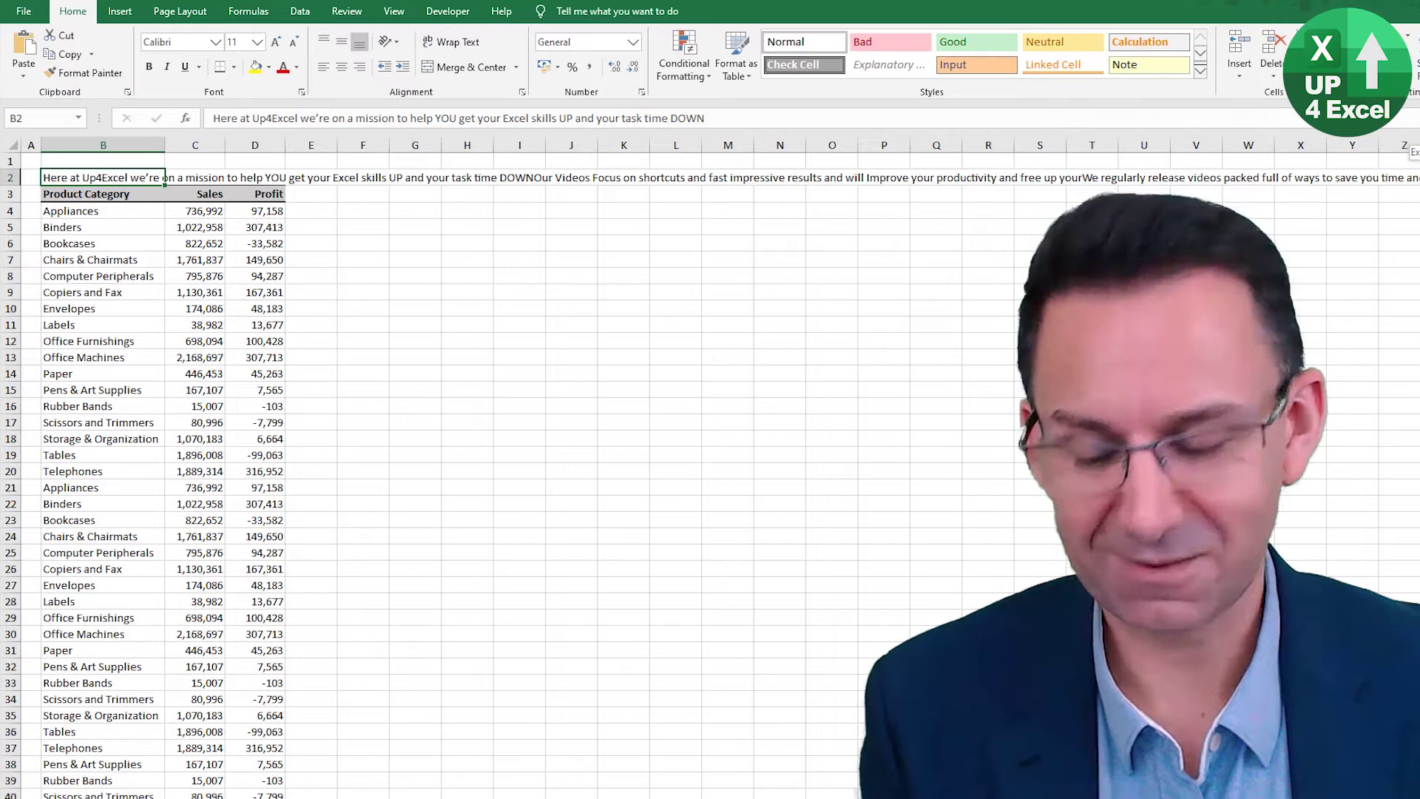
{"action": "key", "text": "ctrl+shift+u"}
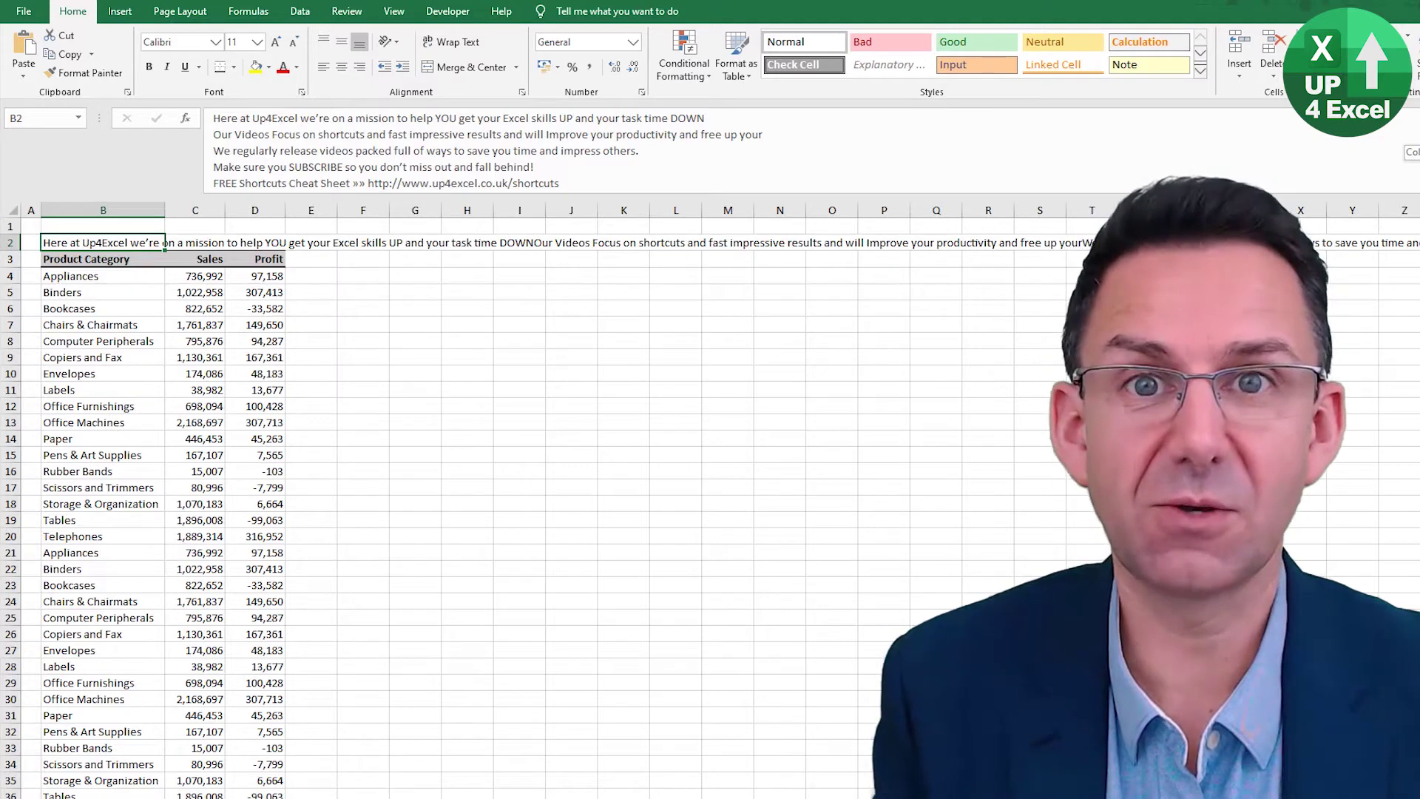
{"action": "key", "text": "ctrl+shift+u"}
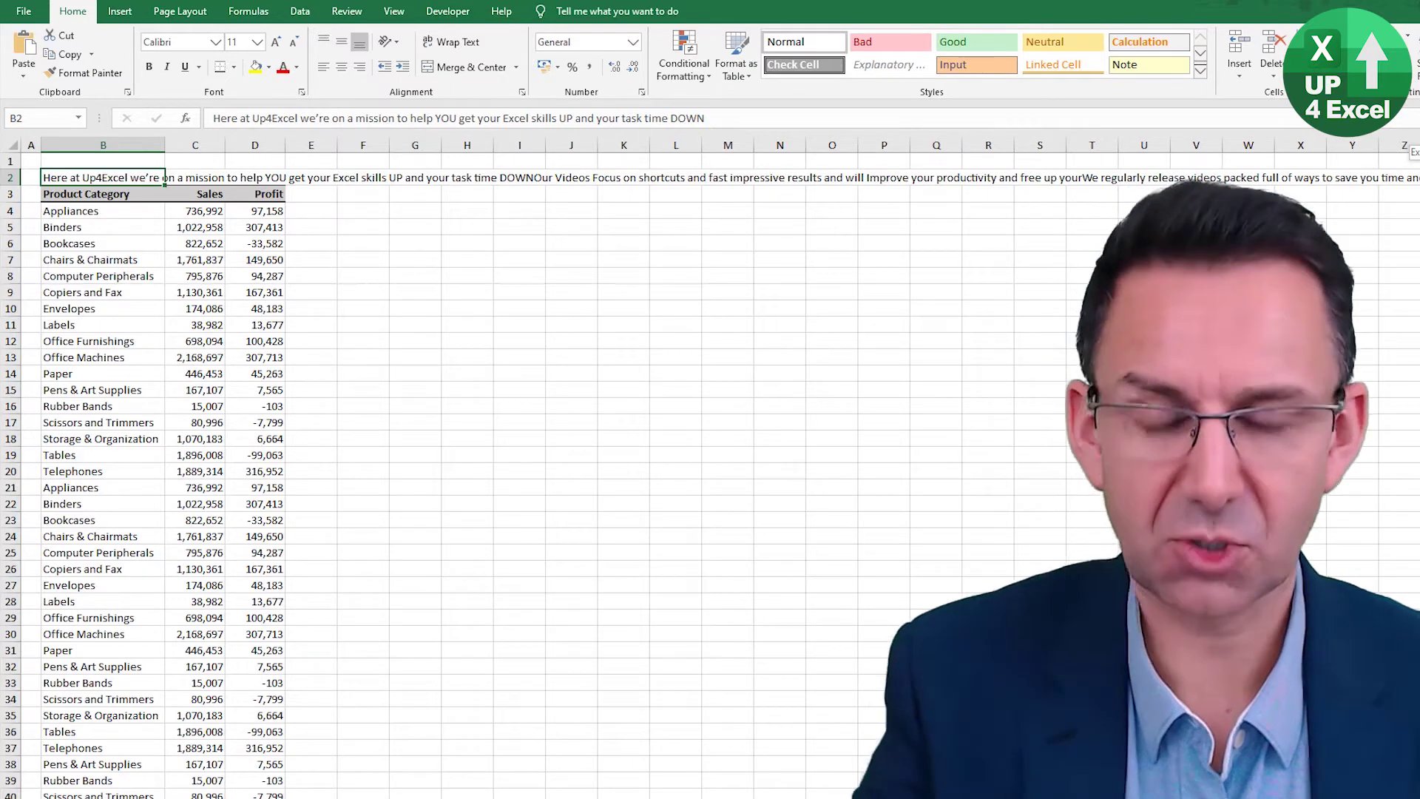
{"action": "key", "text": "ctrl+F1"}
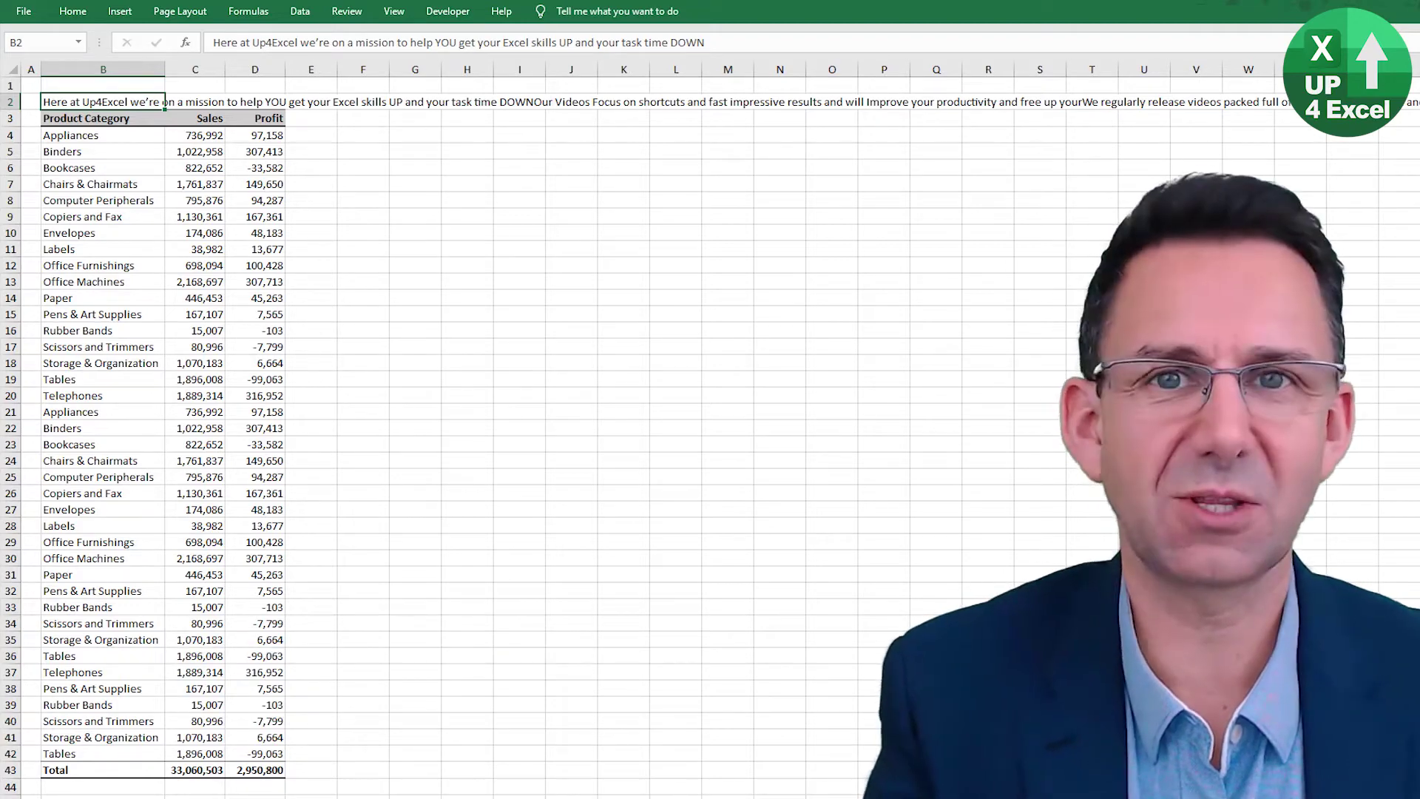
{"action": "key", "text": "ctrl+F1"}
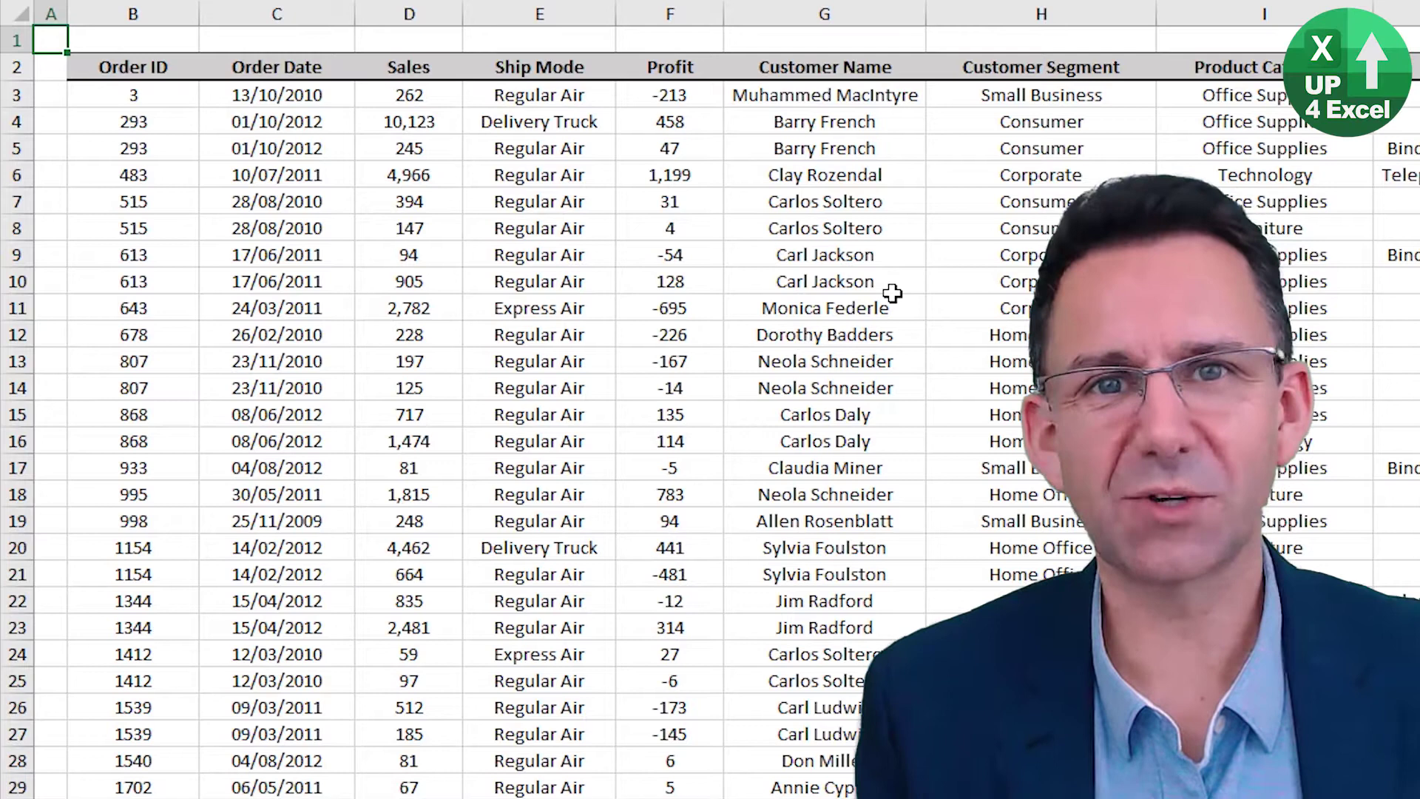
Turn on AutoFilter for the orders table headers with Ctrl+Shift+L
{"action": "left_click", "coordinate": [503, 207]}
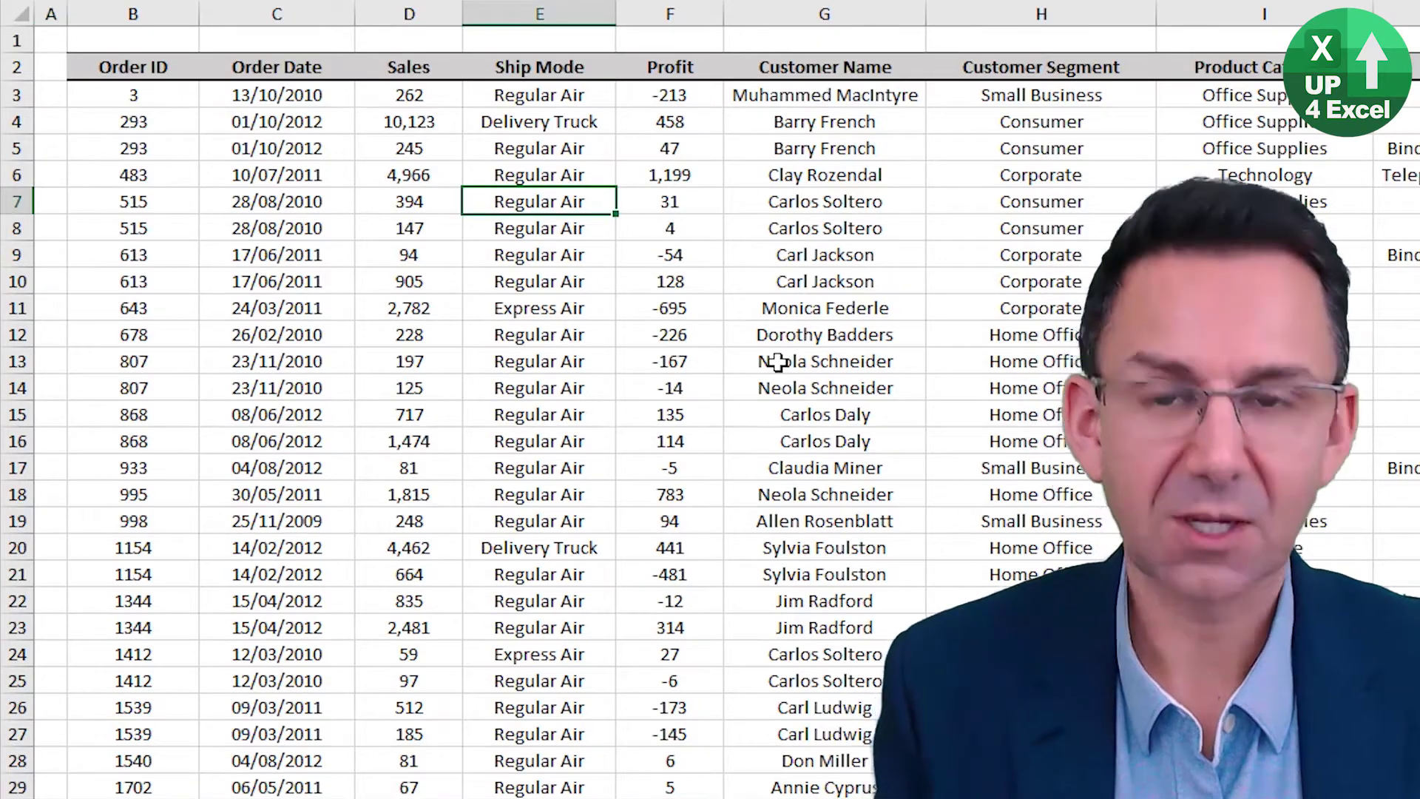
{"action": "key", "text": "ctrl+shift+l"}
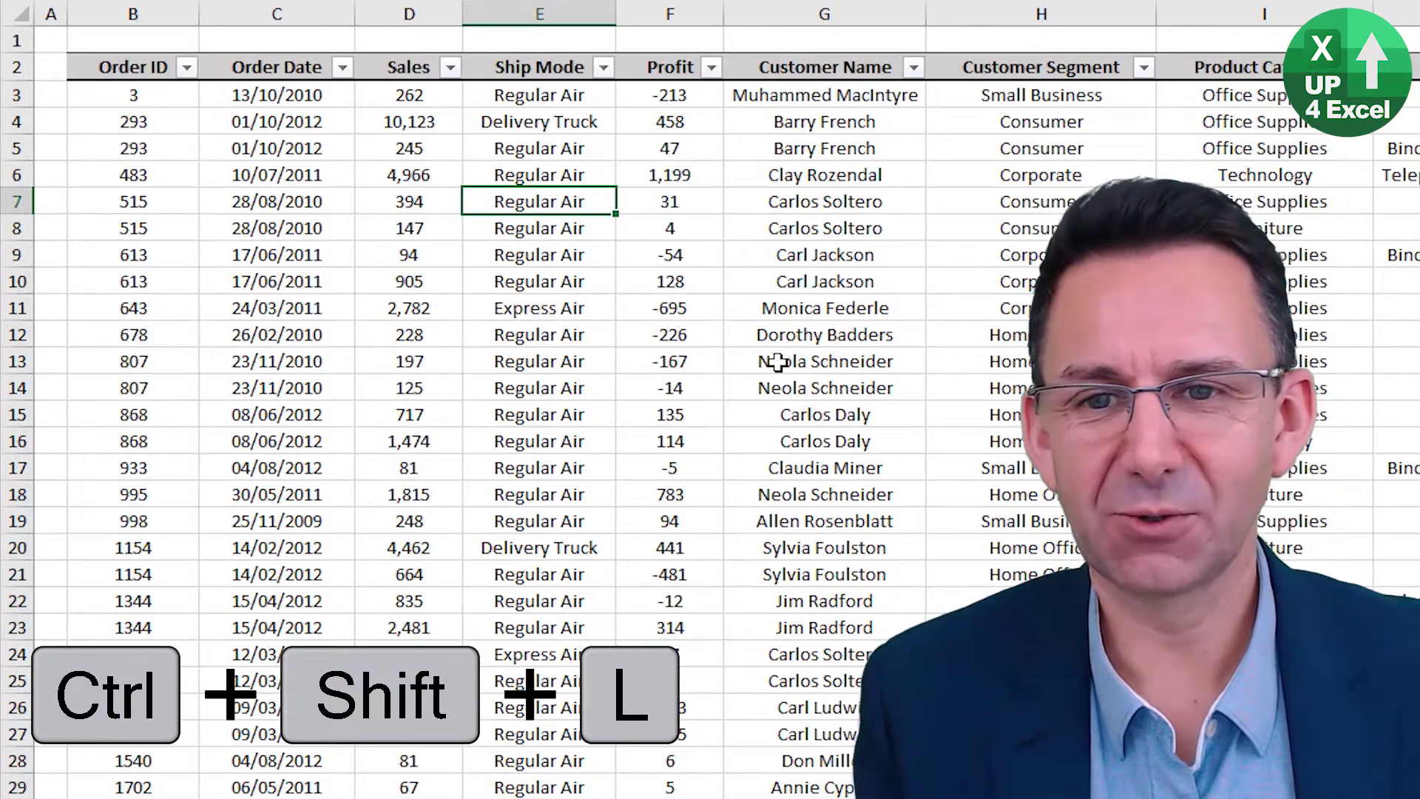
{"action": "left_click", "coordinate": [603, 68]}
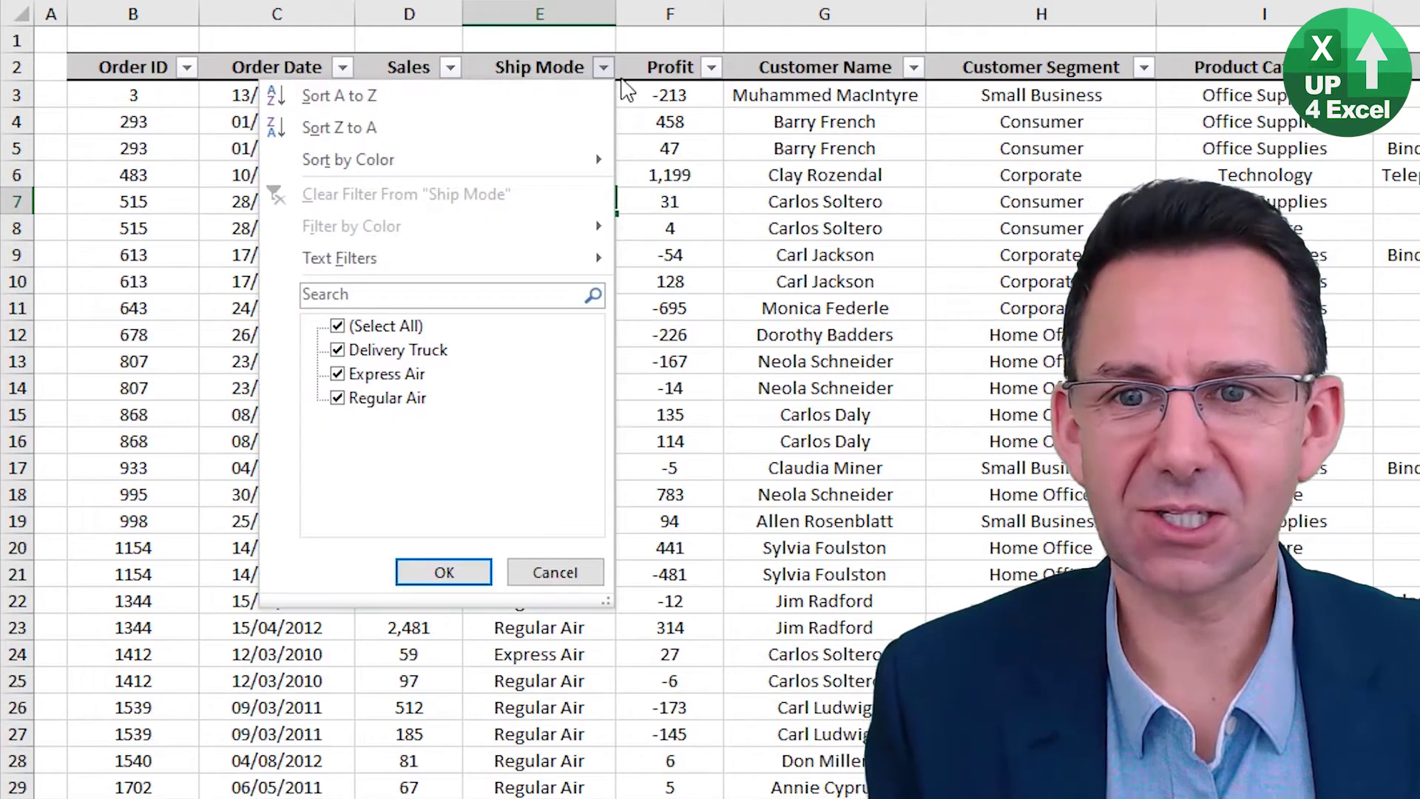
{"action": "left_click", "coordinate": [600, 67]}
Browse the Ship Mode filter list from the keyboard, leaving all rows showing
{"action": "left_click", "coordinate": [544, 67]}
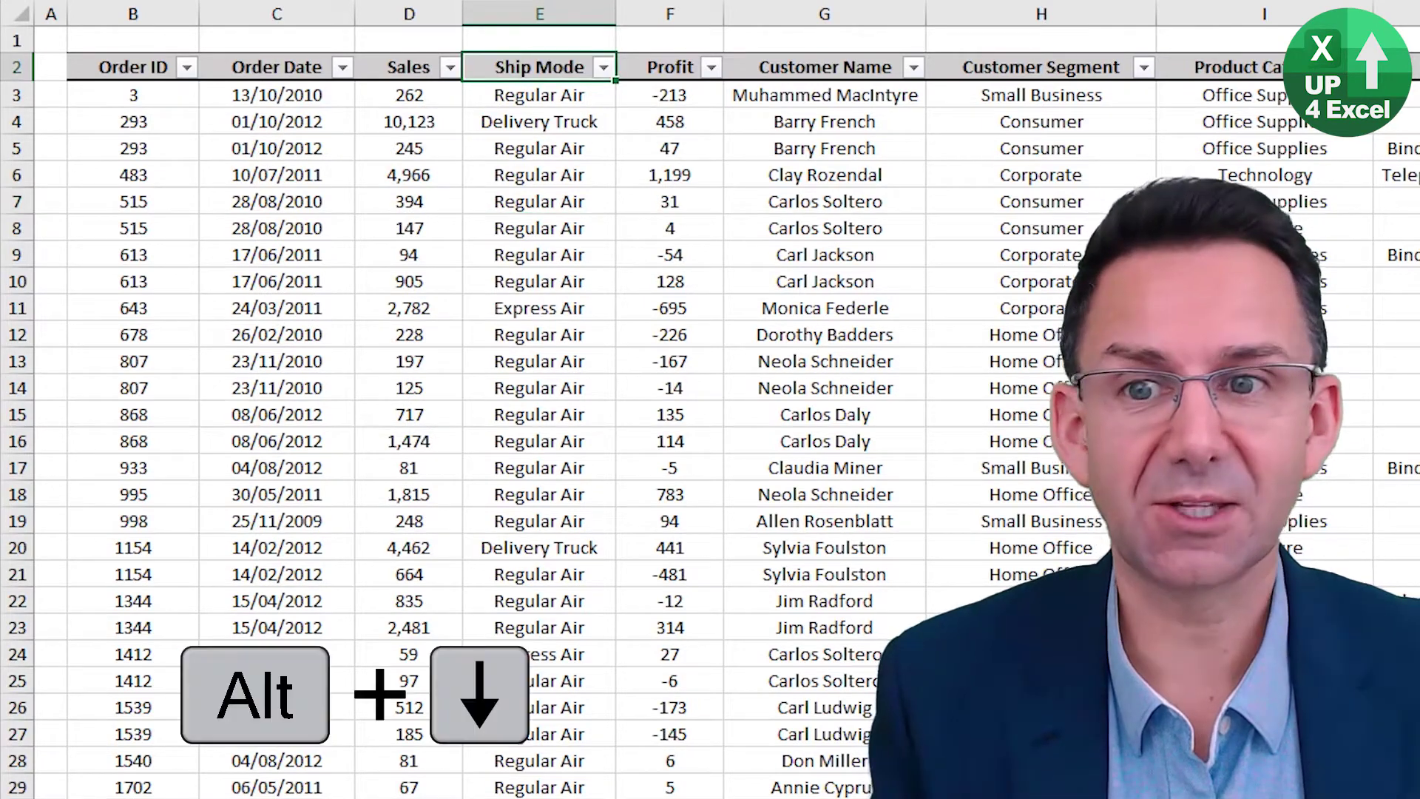
{"action": "key", "text": "alt+Down"}
{"action": "key", "text": "Down"}
{"action": "key", "text": "Down"}
{"action": "key", "text": "Down"}
{"action": "key", "text": "Down"}
{"action": "key", "text": "Down"}
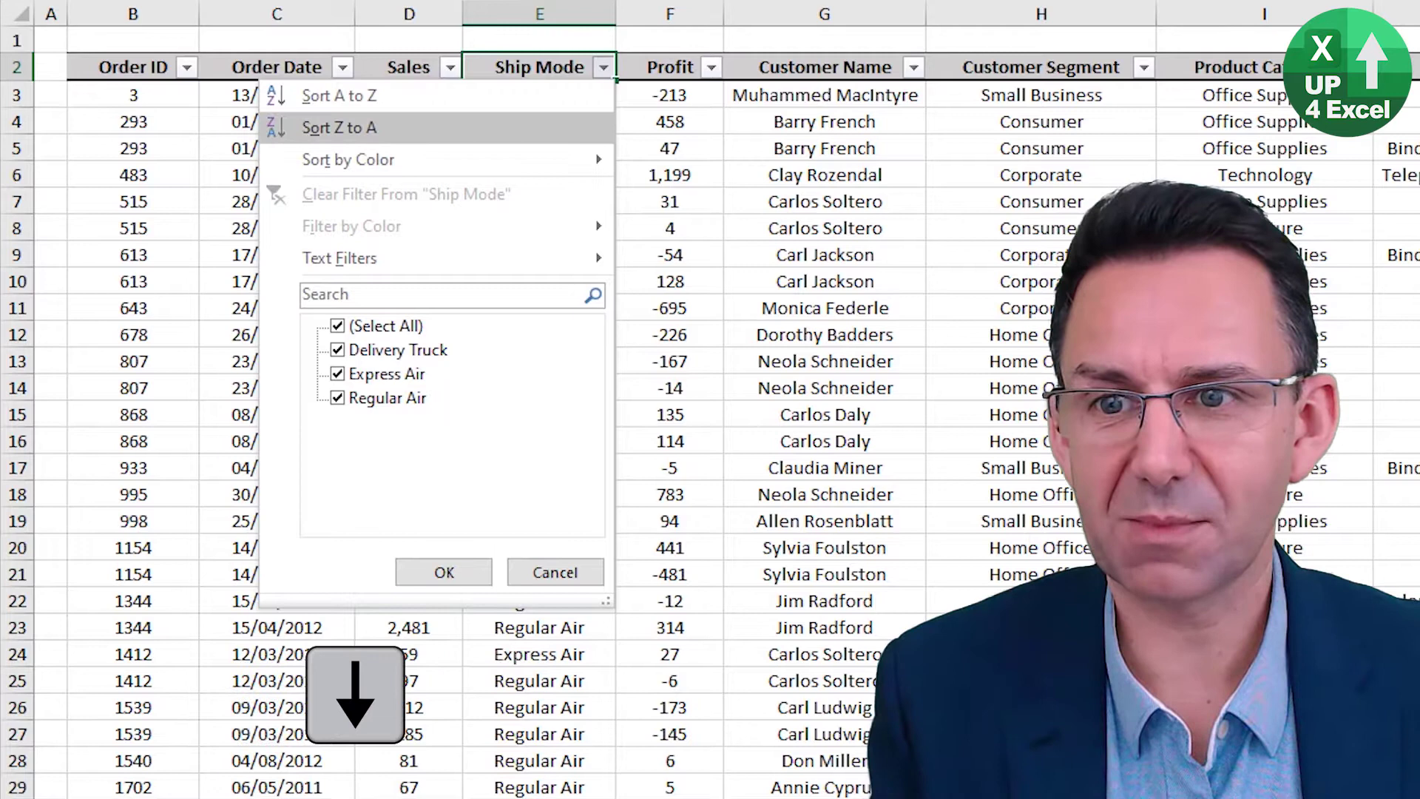
{"action": "key", "text": "Right"}
{"action": "key", "text": "Left"}
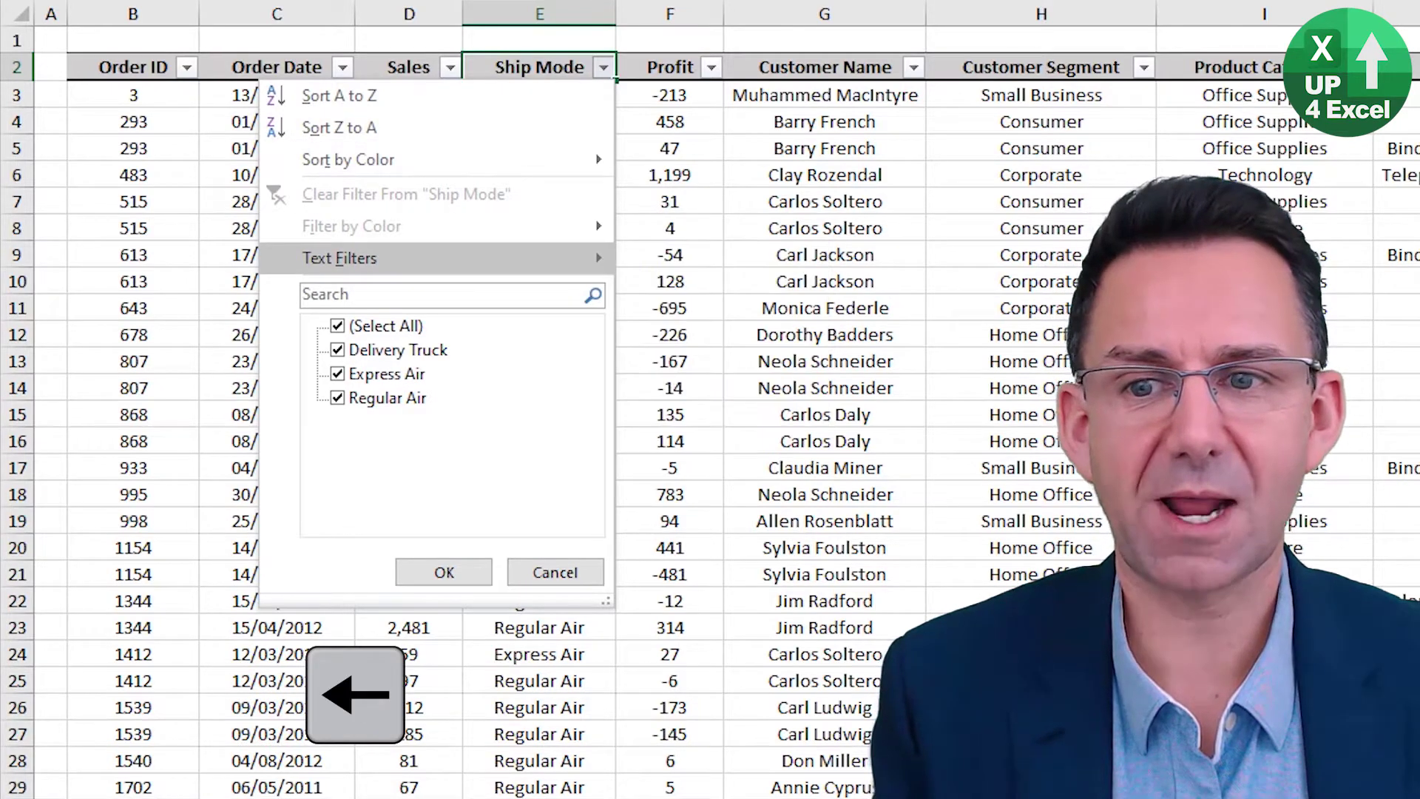
{"action": "key", "text": "Down"}
{"action": "key", "text": "Down"}
{"action": "key", "text": "Return"}
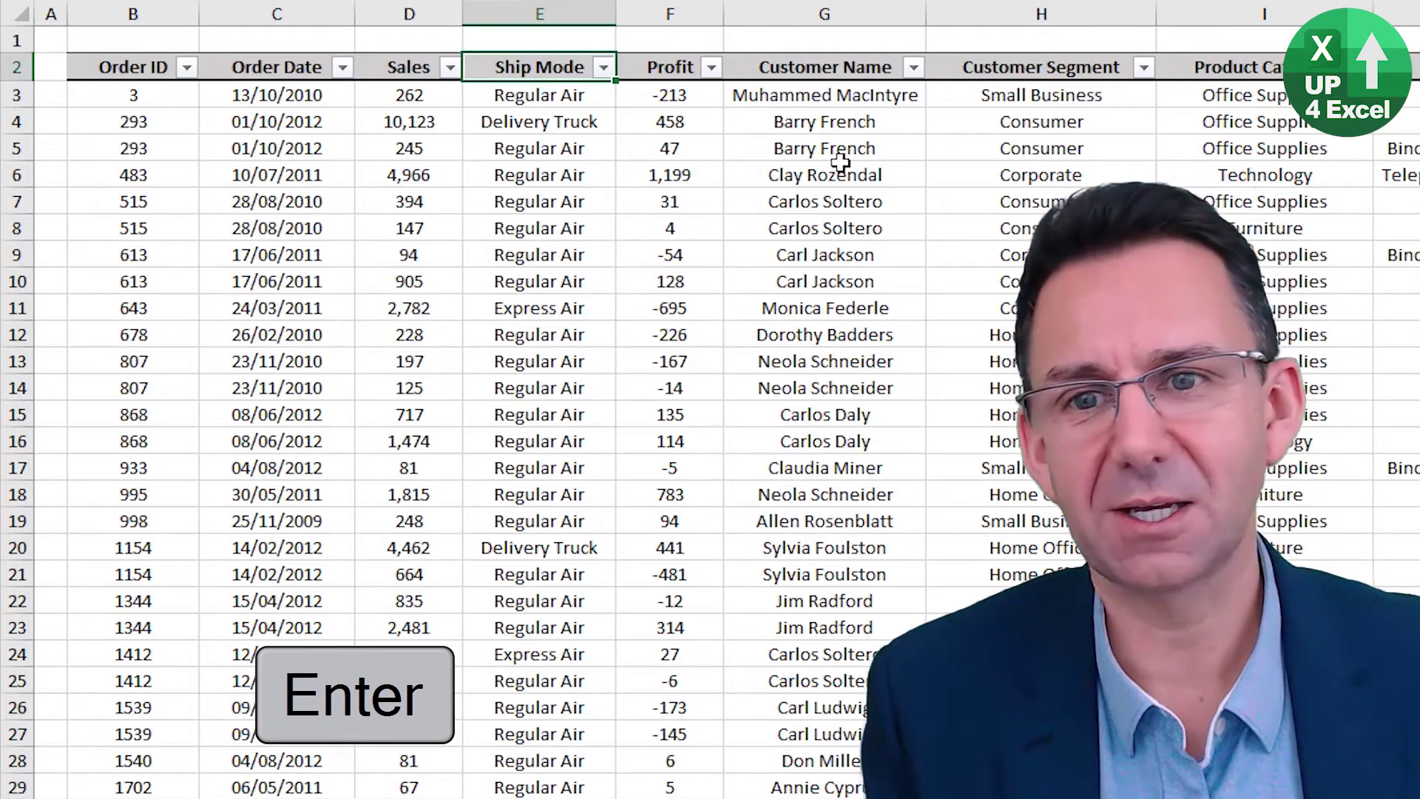
Filter Ship Mode to show only Regular Air orders
{"action": "left_click", "coordinate": [604, 67]}
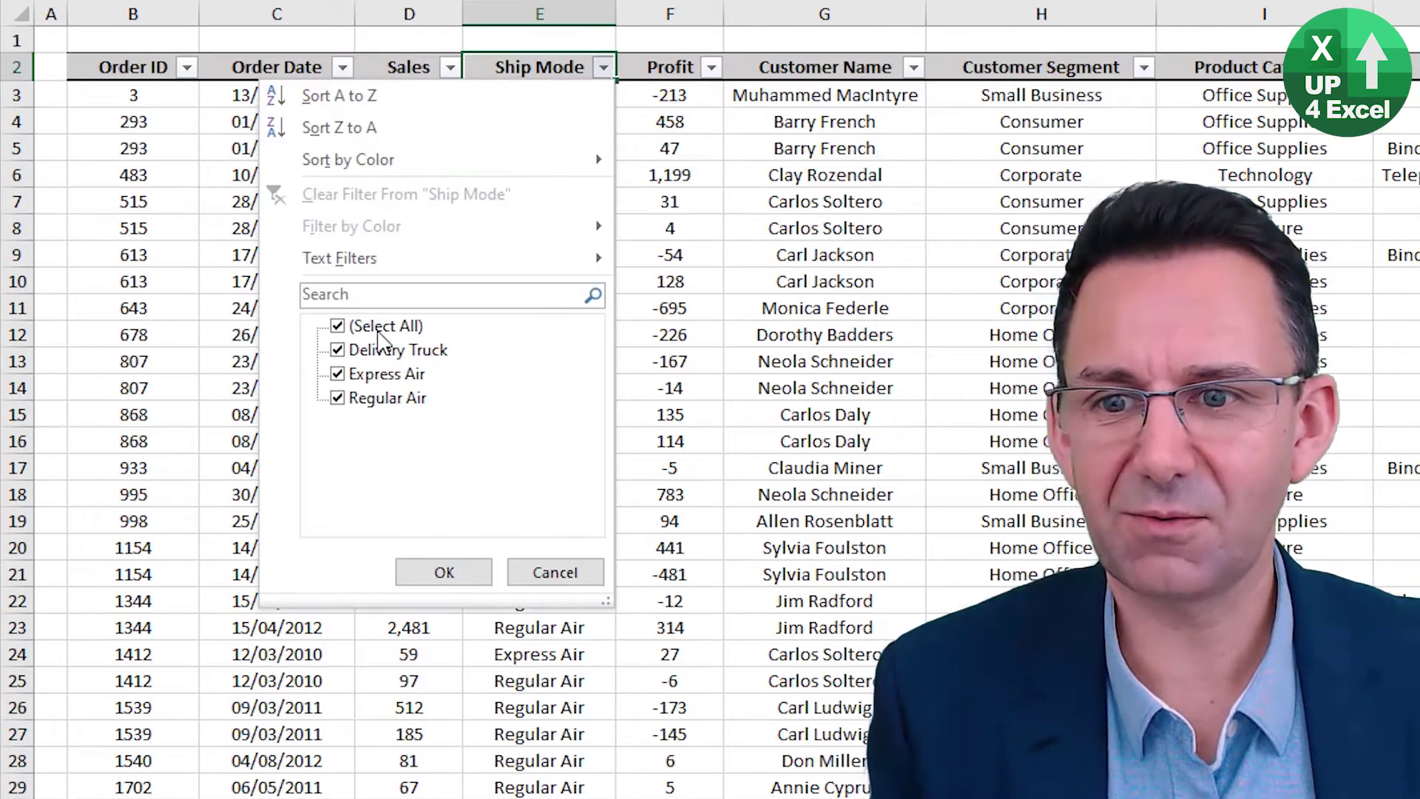
{"action": "left_click", "coordinate": [381, 328]}
{"action": "left_click", "coordinate": [392, 400]}
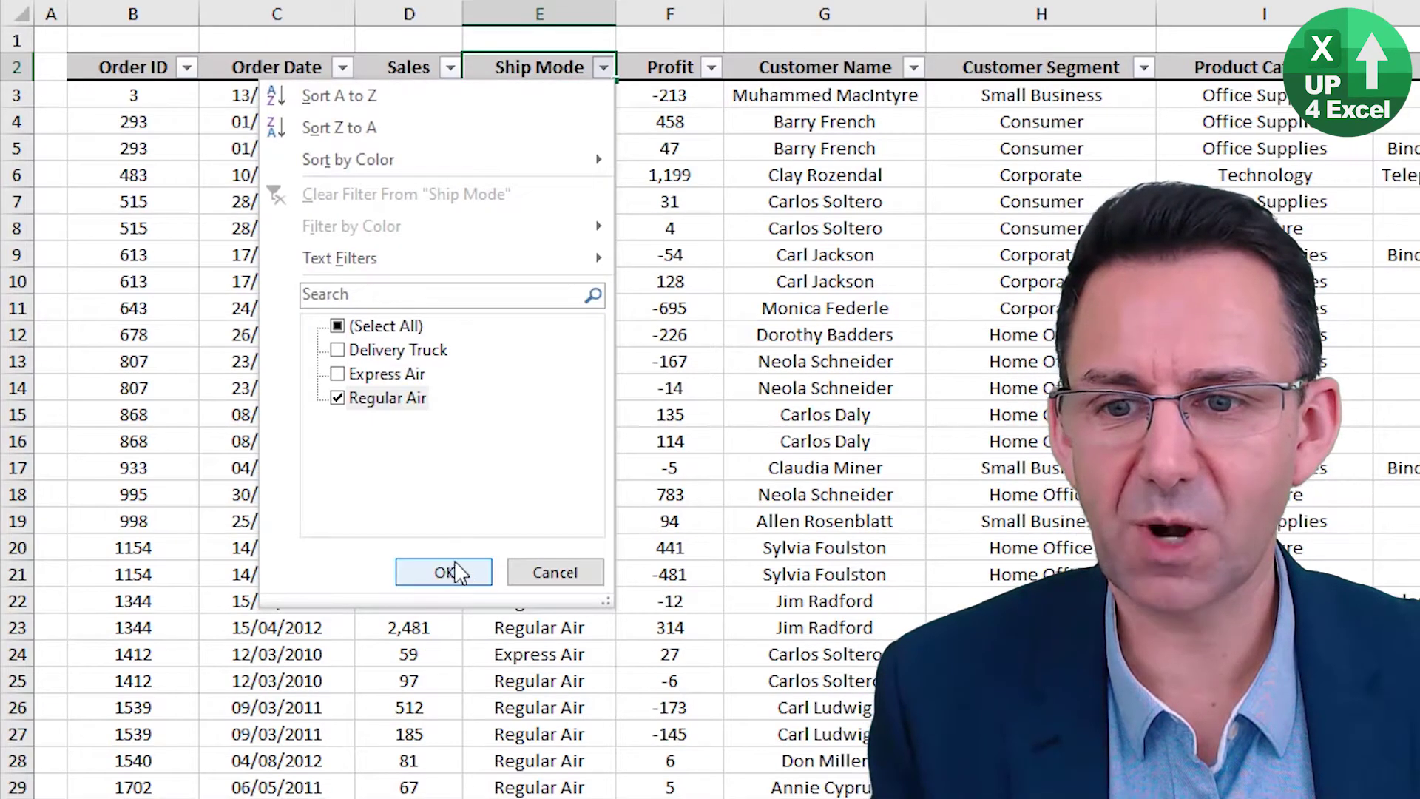
{"action": "left_click", "coordinate": [453, 571]}
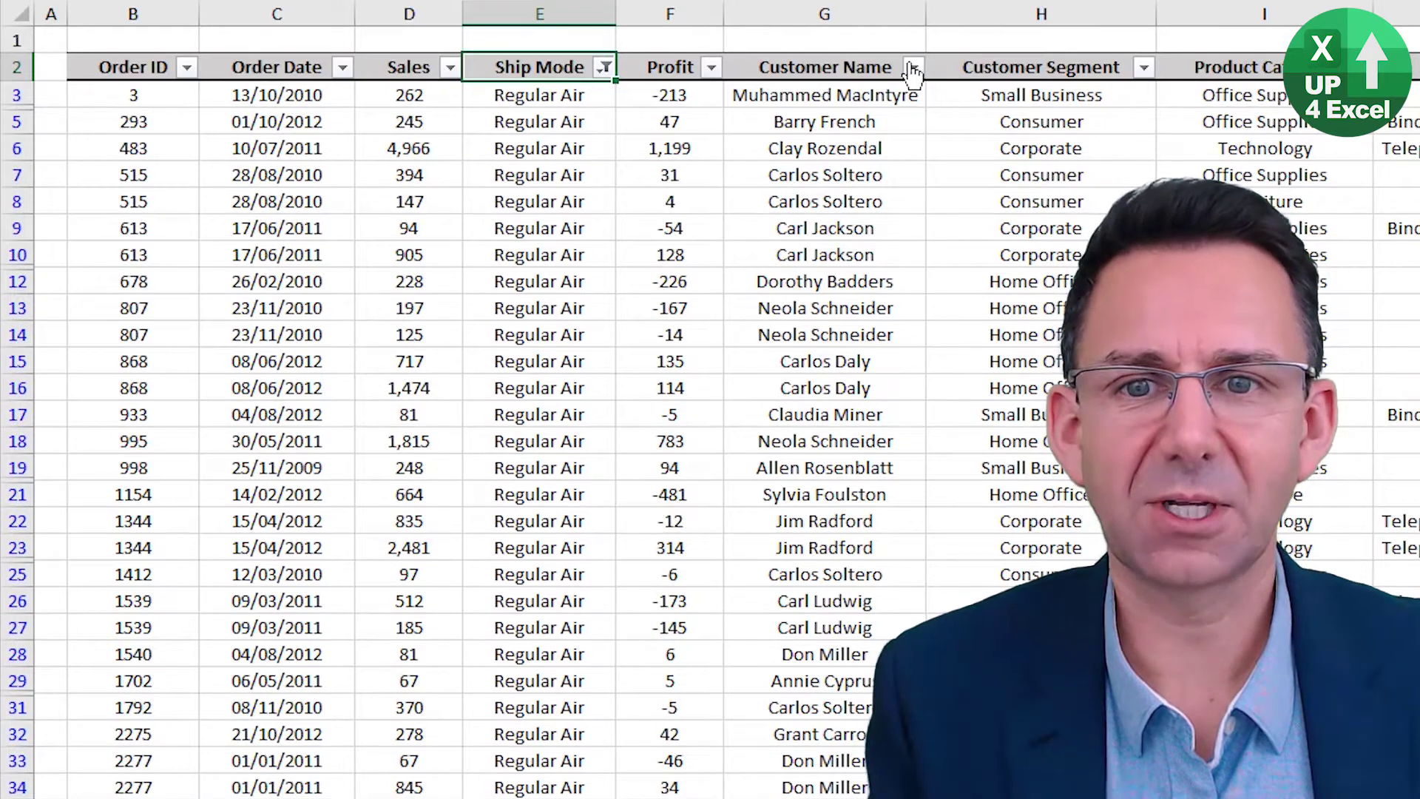
Filter Customer Name down to a single customer's orders
{"action": "left_click", "coordinate": [914, 67]}
{"action": "left_click", "coordinate": [669, 325]}
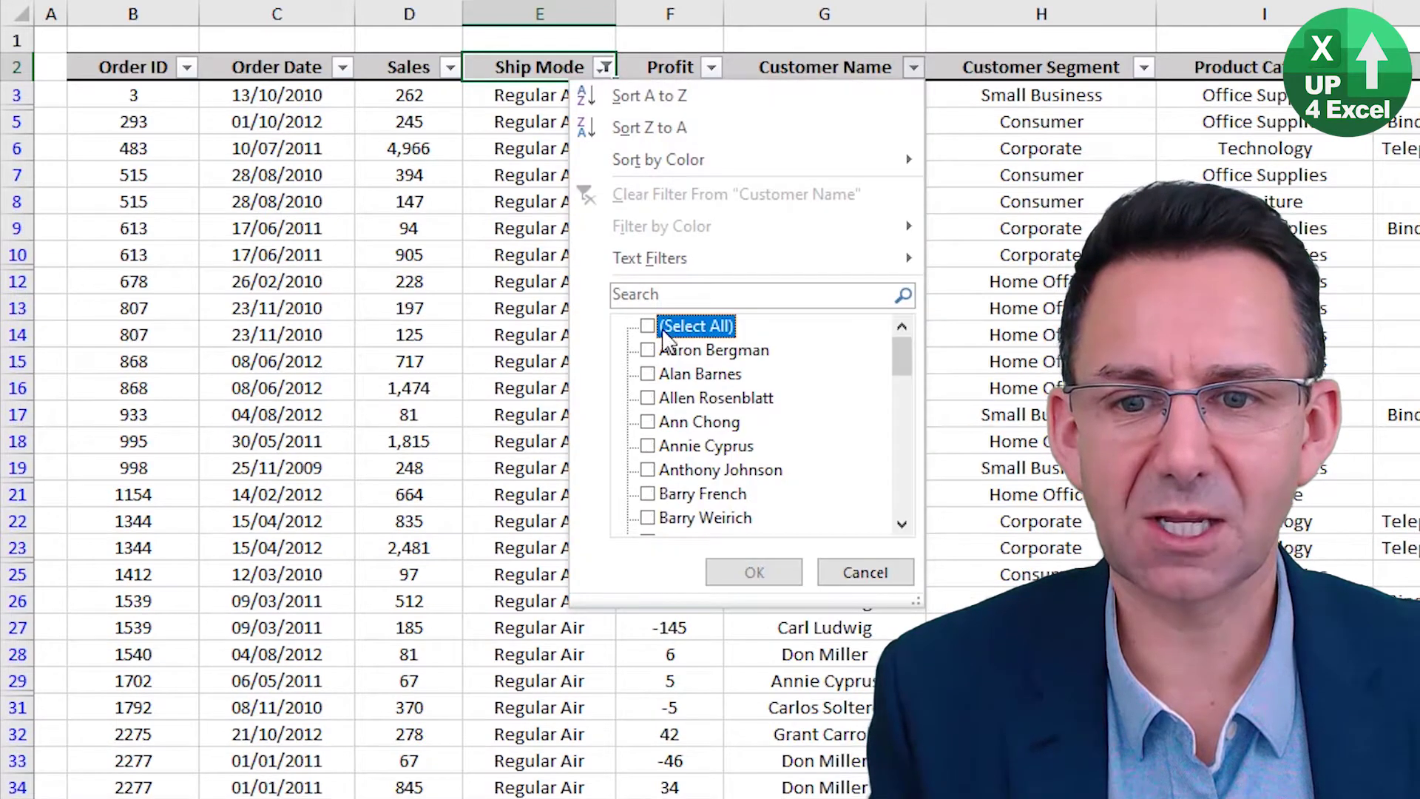
{"action": "left_click", "coordinate": [666, 470]}
{"action": "left_click", "coordinate": [753, 572]}
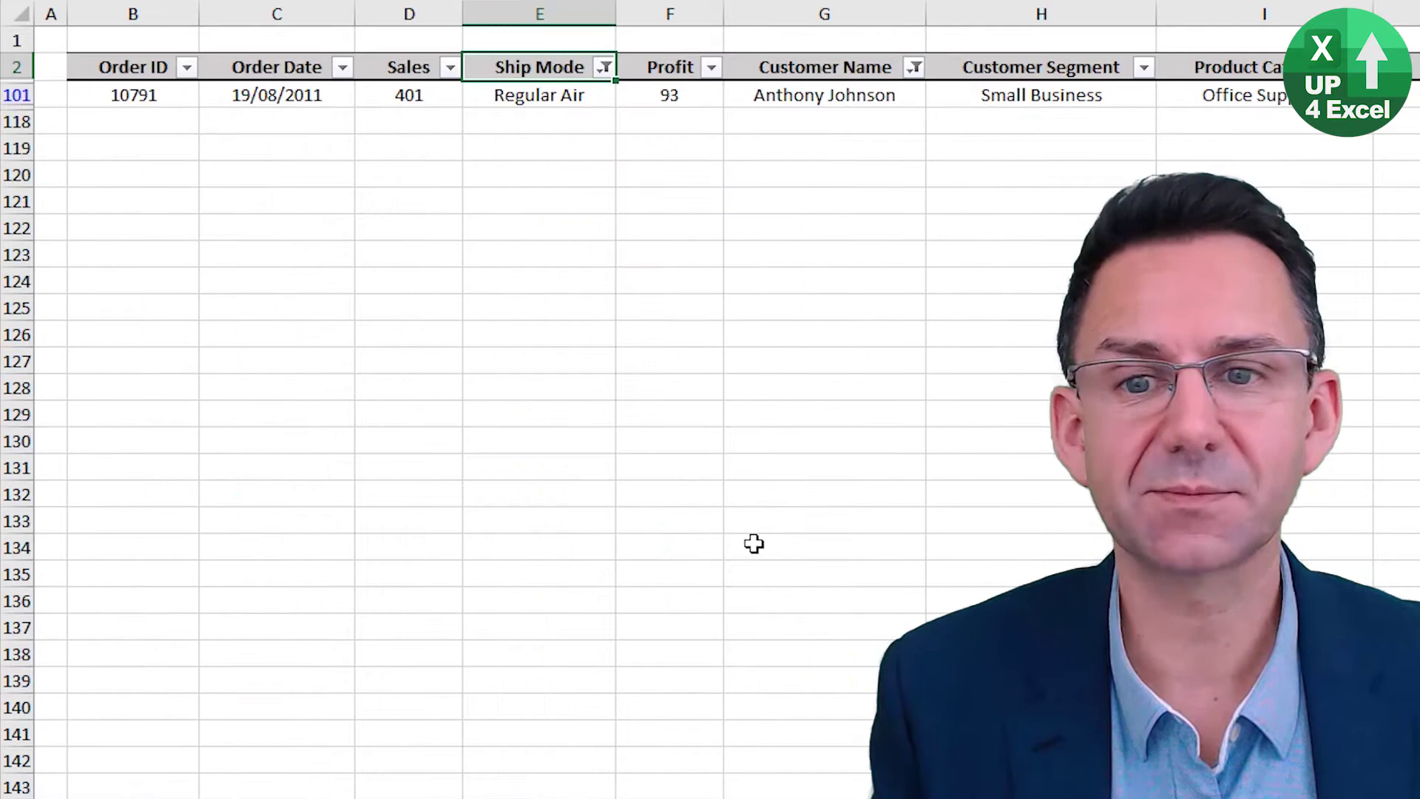
Clear the Customer Name filter and reset all filters with Ctrl+Shift+L twice
{"action": "left_click", "coordinate": [793, 92]}
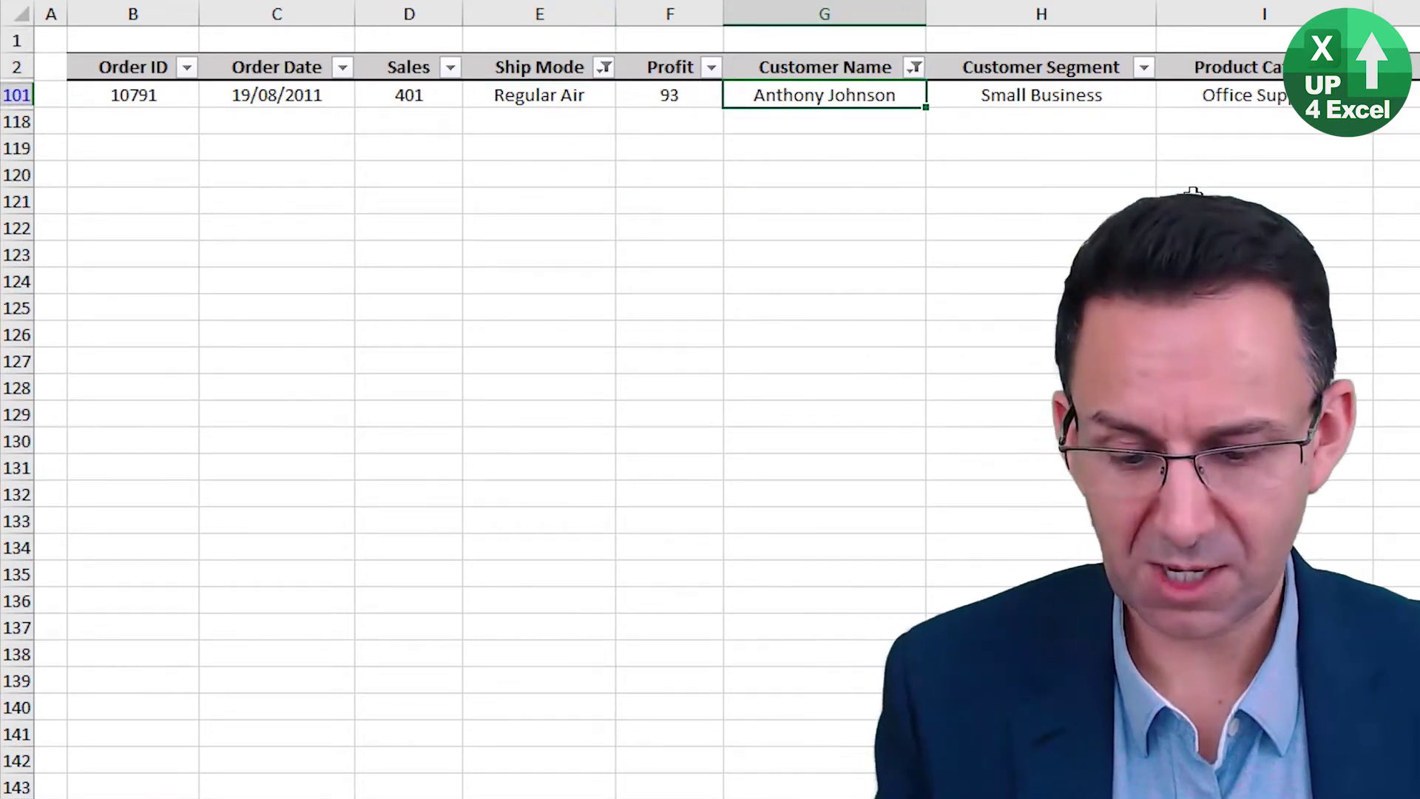
{"action": "key", "text": "Up"}
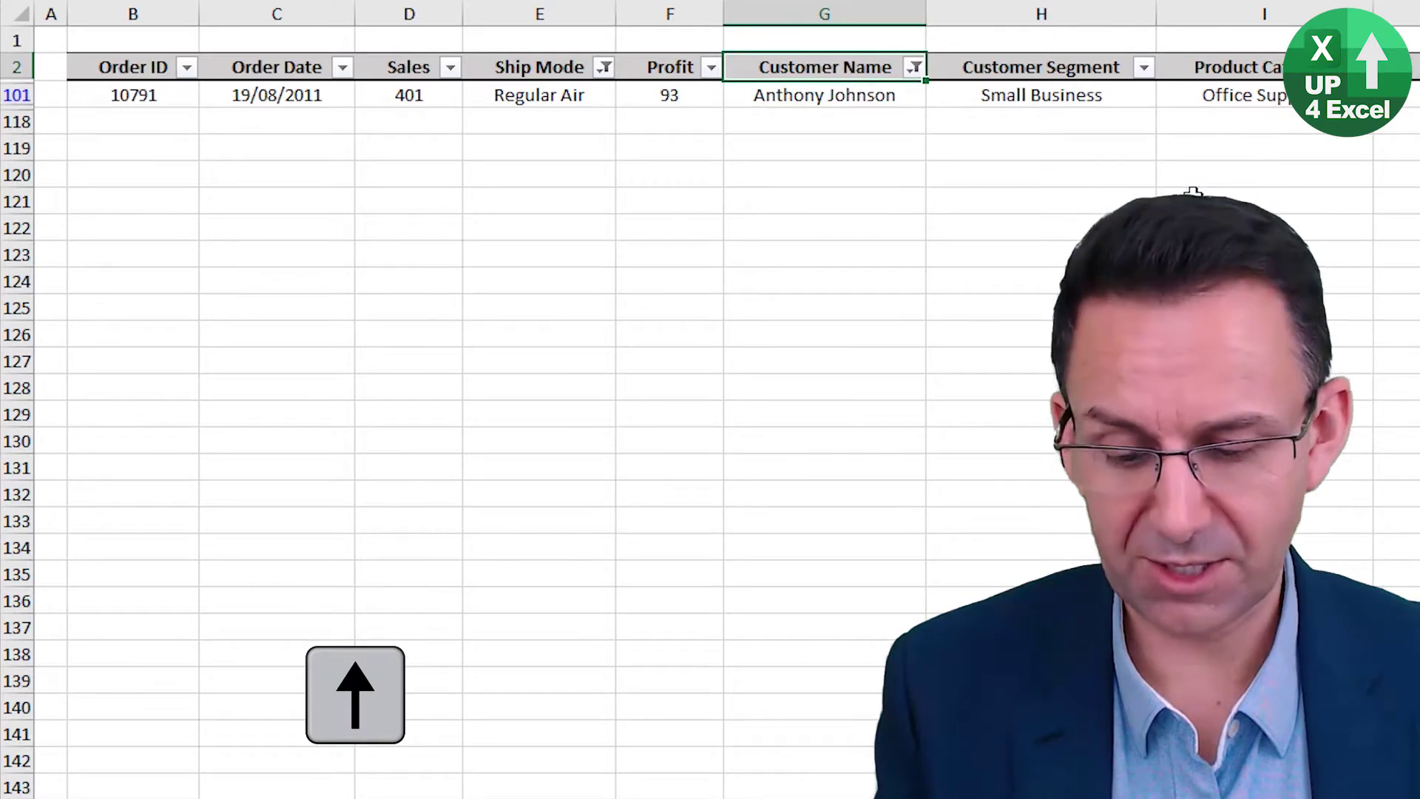
{"action": "key", "text": "alt+Down"}
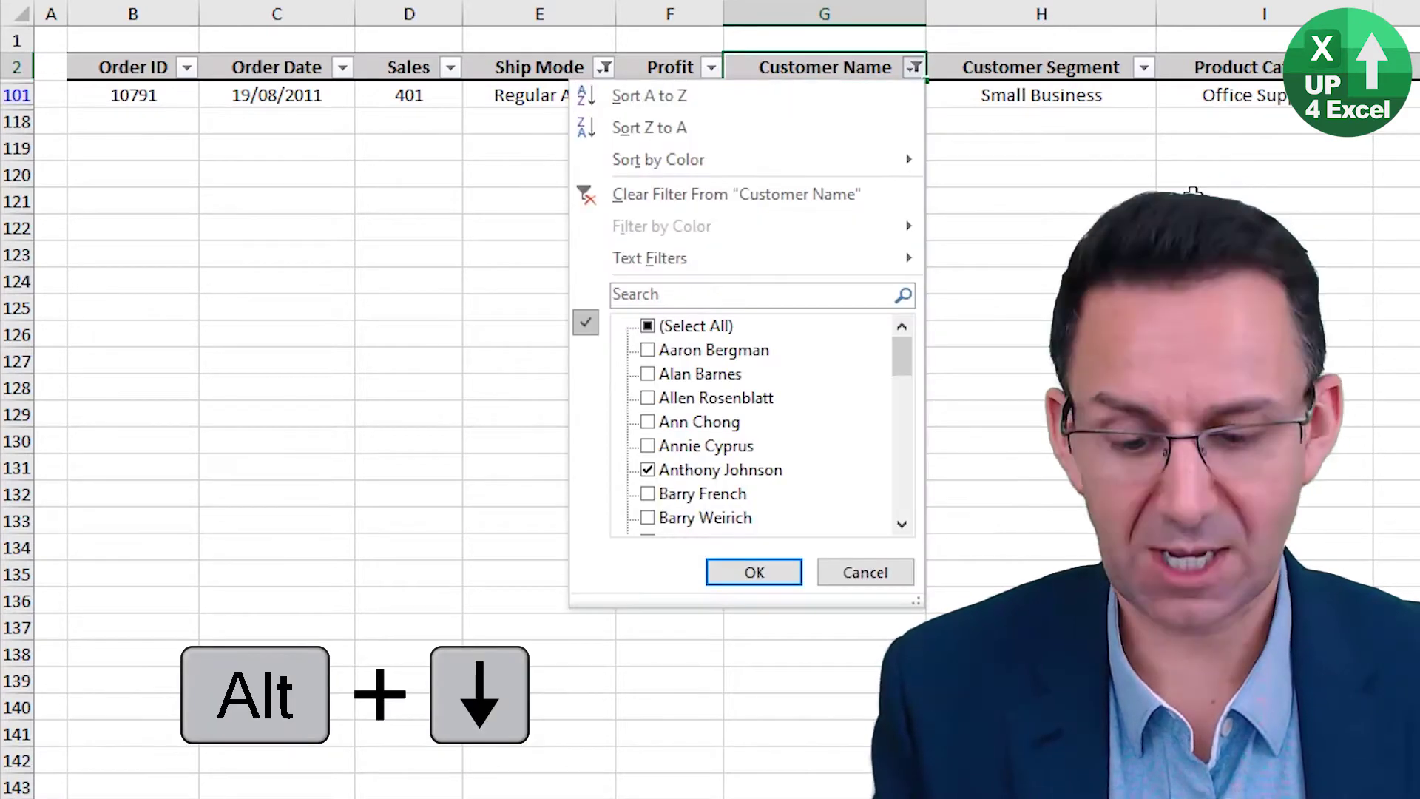
{"action": "key", "text": "c"}
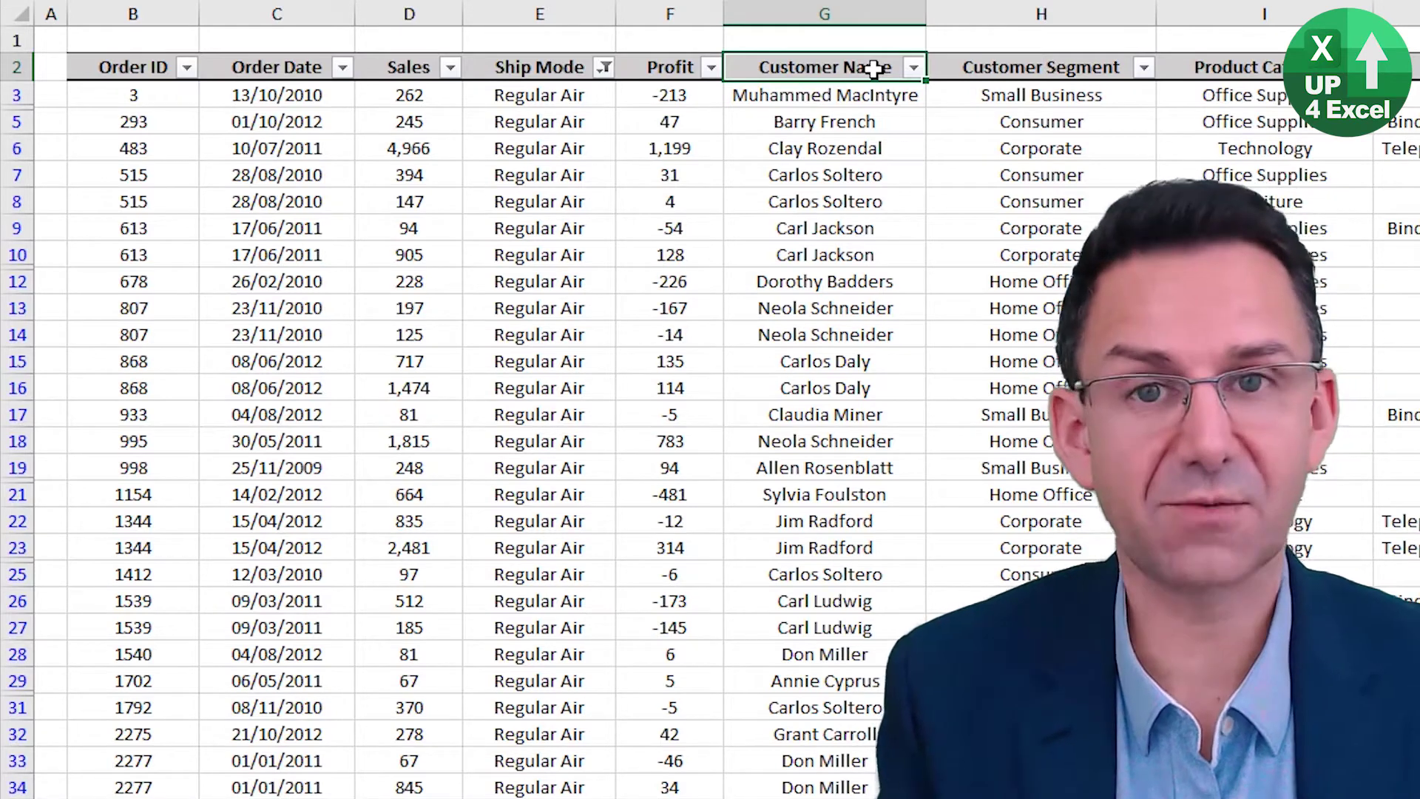
{"action": "key", "text": "ctrl+shift+l"}
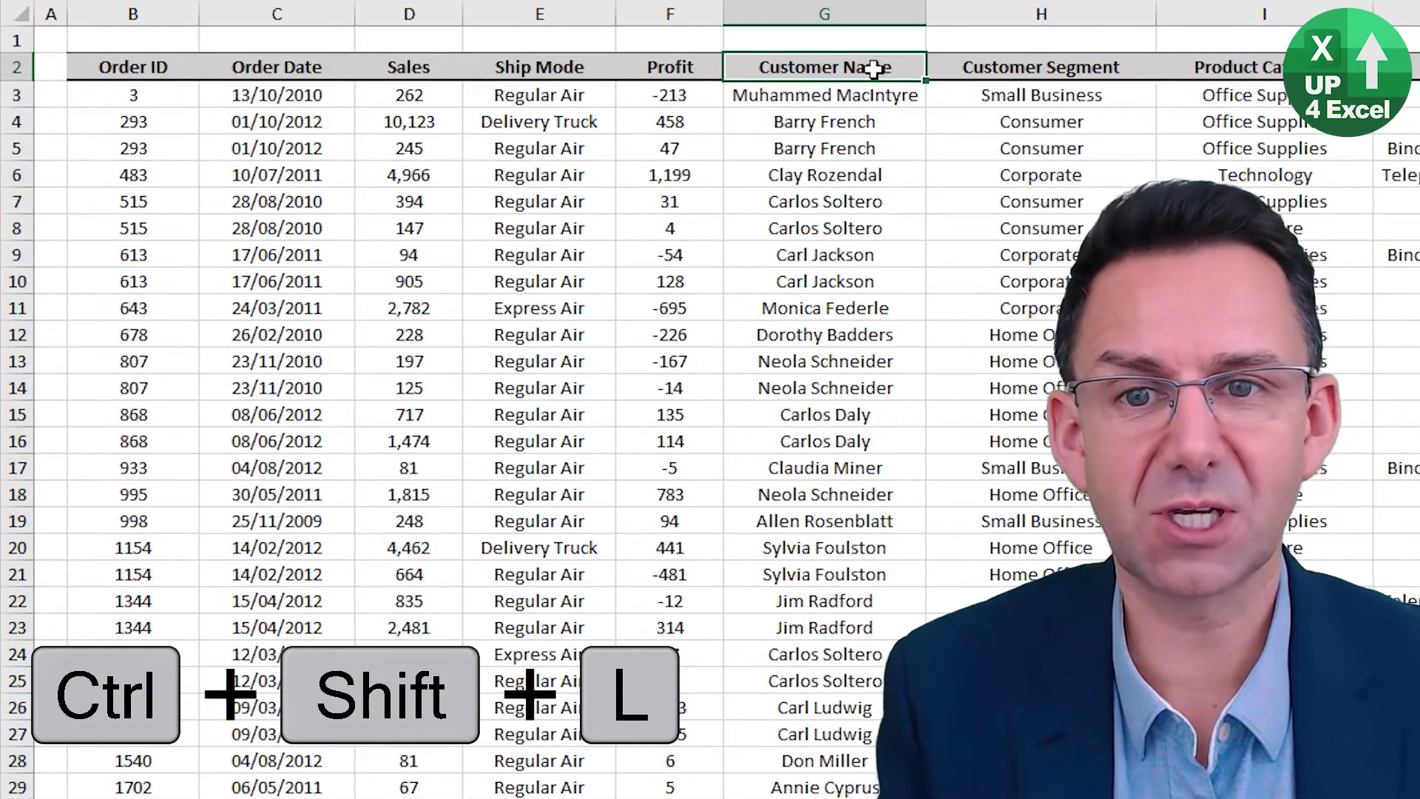
{"action": "key", "text": "ctrl+shift+l"}
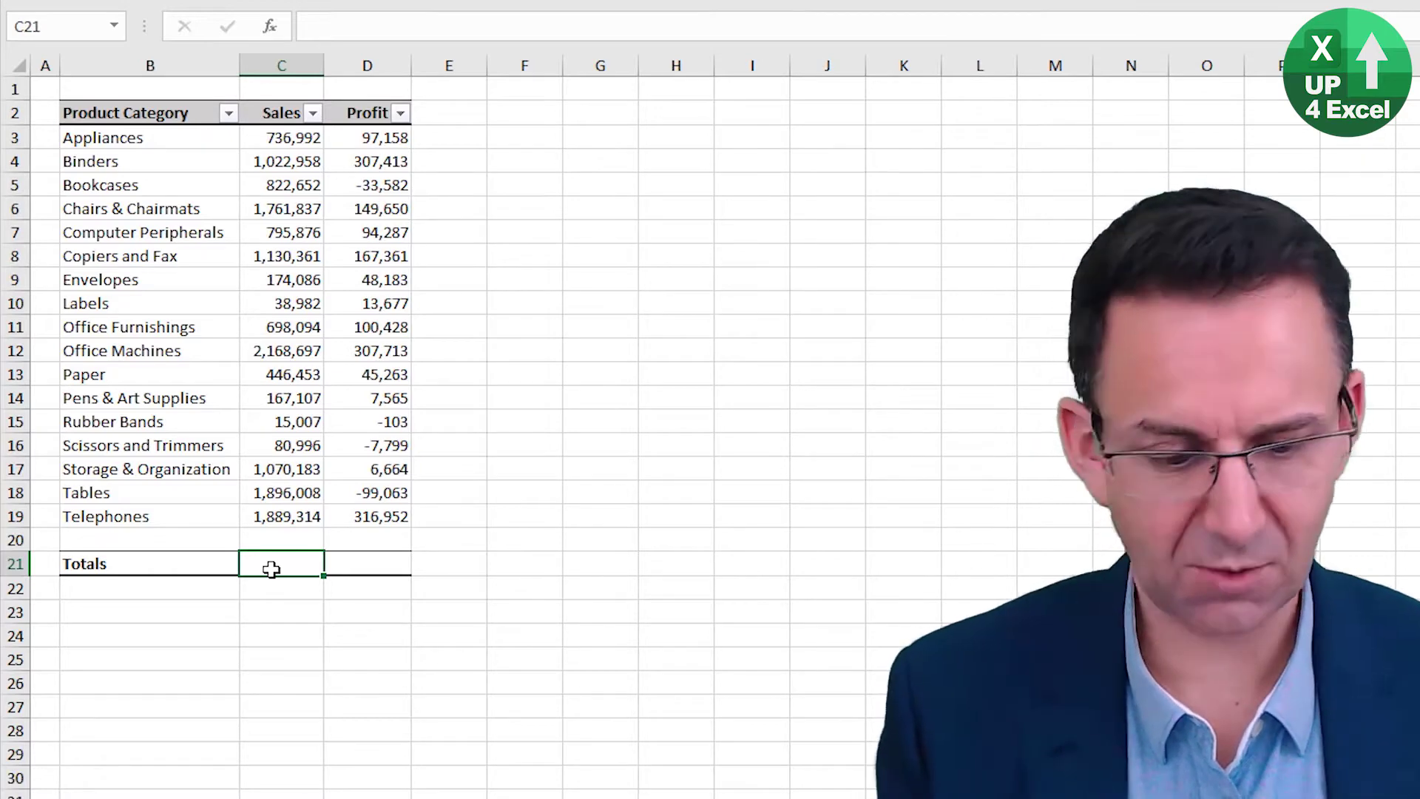
Sum Sales in C21 and filter categories to Bookcases, Computer Peripherals and Envelopes
{"action": "key", "text": "alt+equal"}
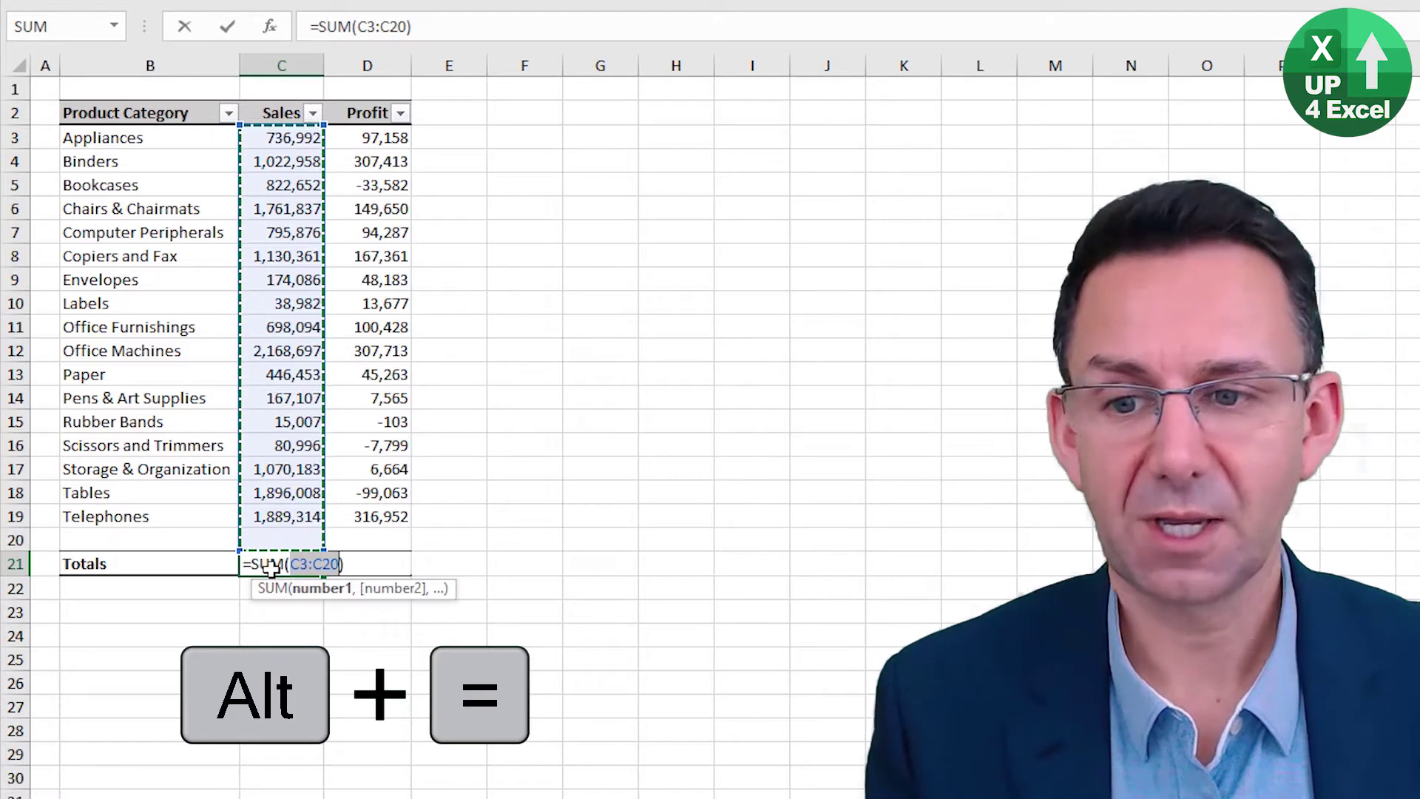
{"action": "key", "text": "Return"}
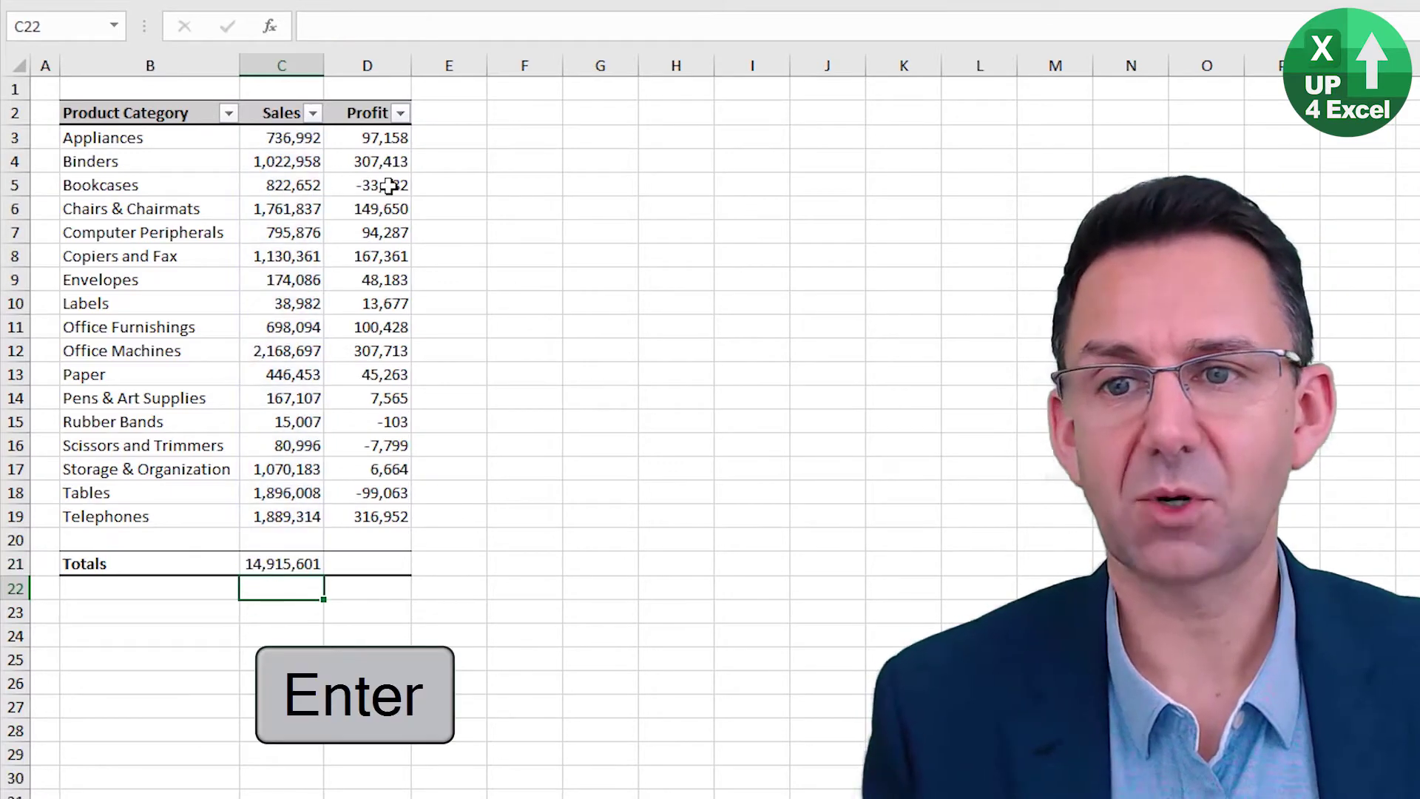
{"action": "left_click", "coordinate": [229, 113]}
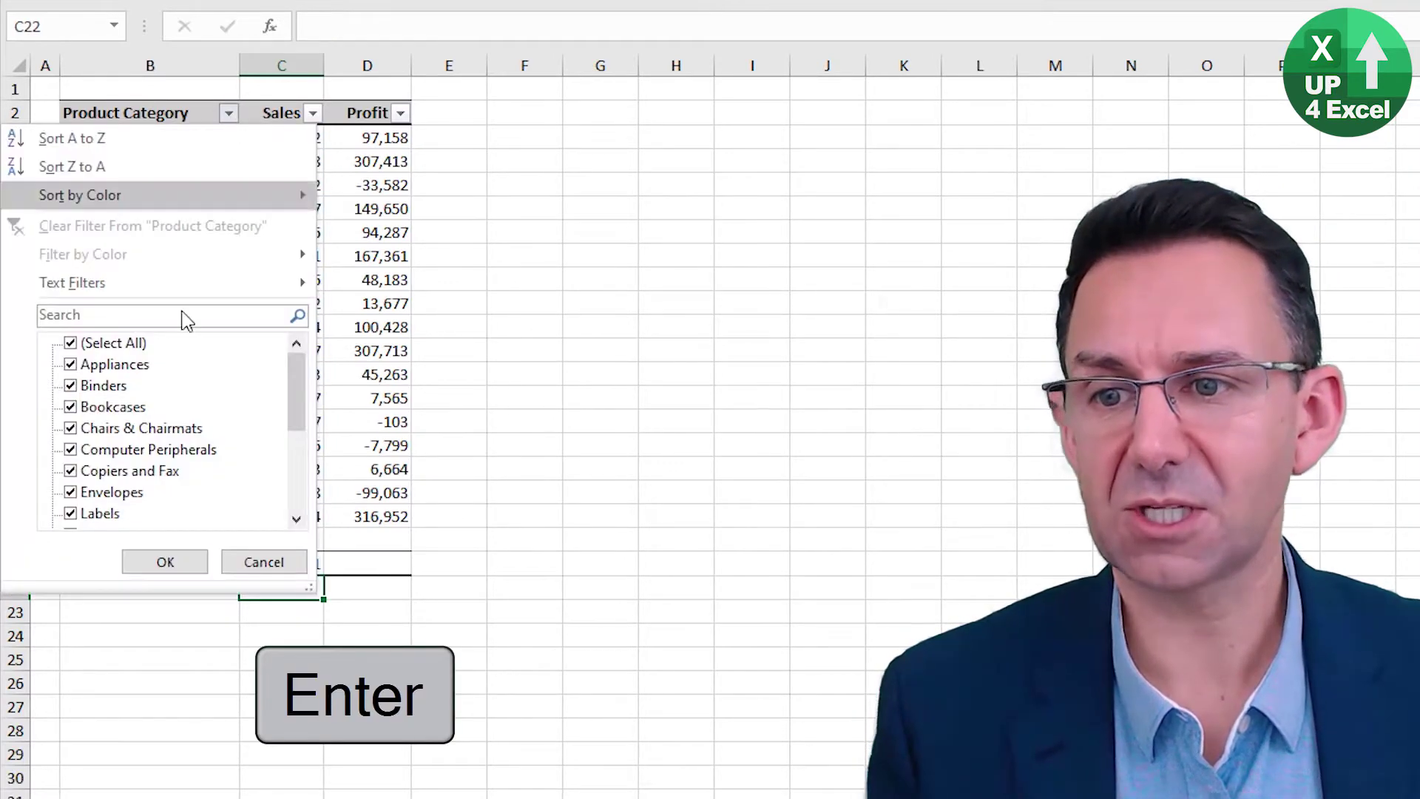
{"action": "left_click", "coordinate": [114, 343]}
{"action": "left_click", "coordinate": [111, 407]}
{"action": "left_click", "coordinate": [111, 449]}
{"action": "left_click", "coordinate": [103, 494]}
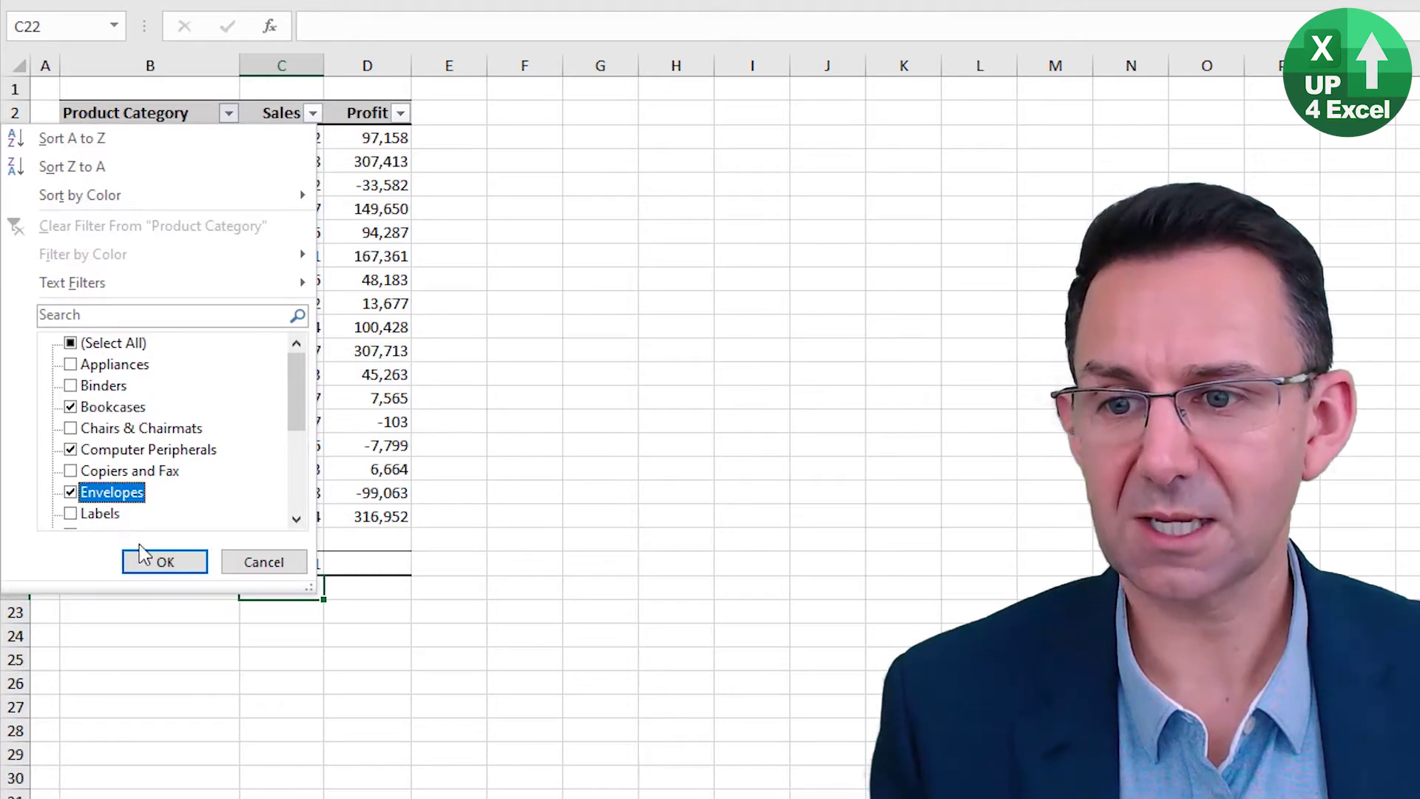
{"action": "left_click", "coordinate": [165, 561]}
Add a visible-rows SUBTOTAL of Profit in D21, giving 108,888
{"action": "left_click", "coordinate": [310, 280]}
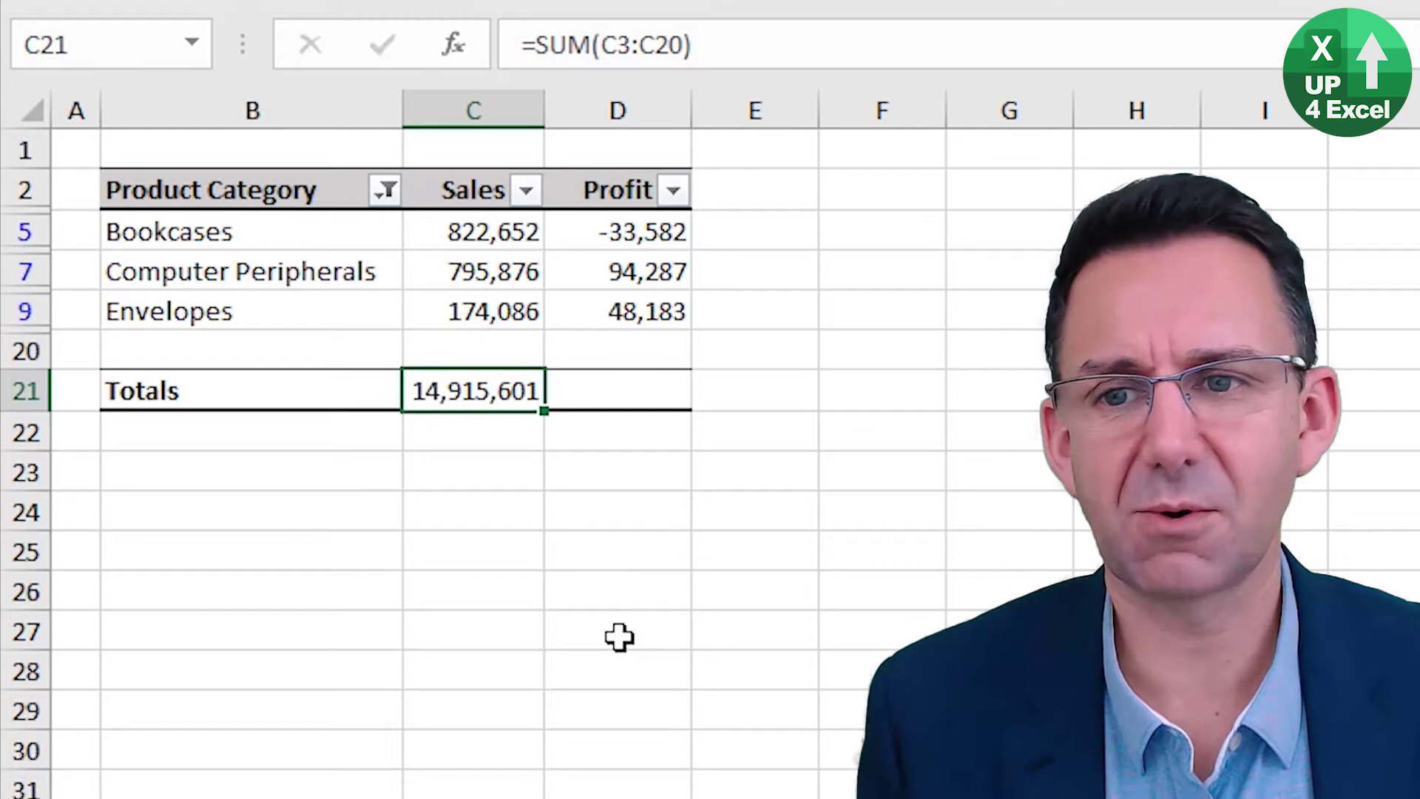
{"action": "key", "text": "Right"}
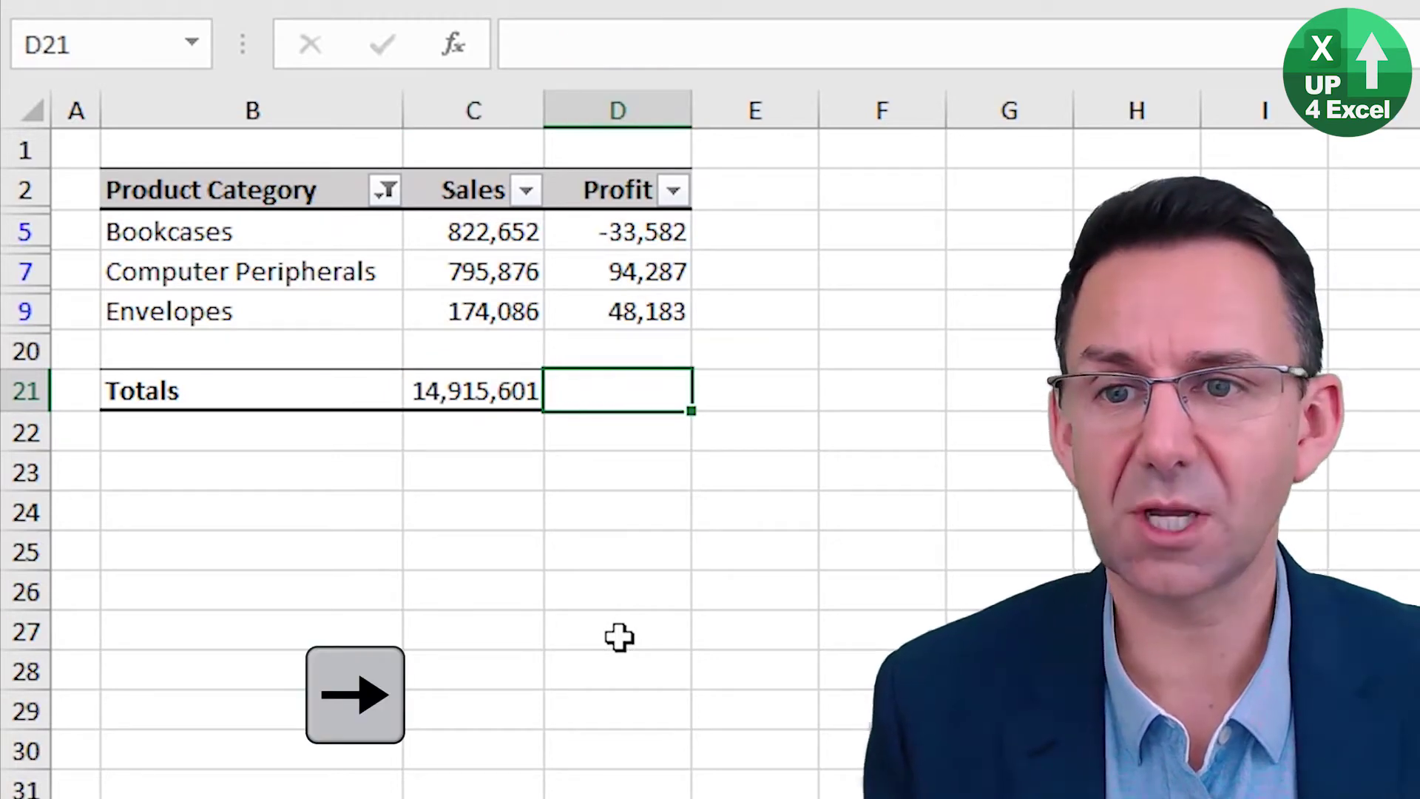
{"action": "key", "text": "alt+equal"}
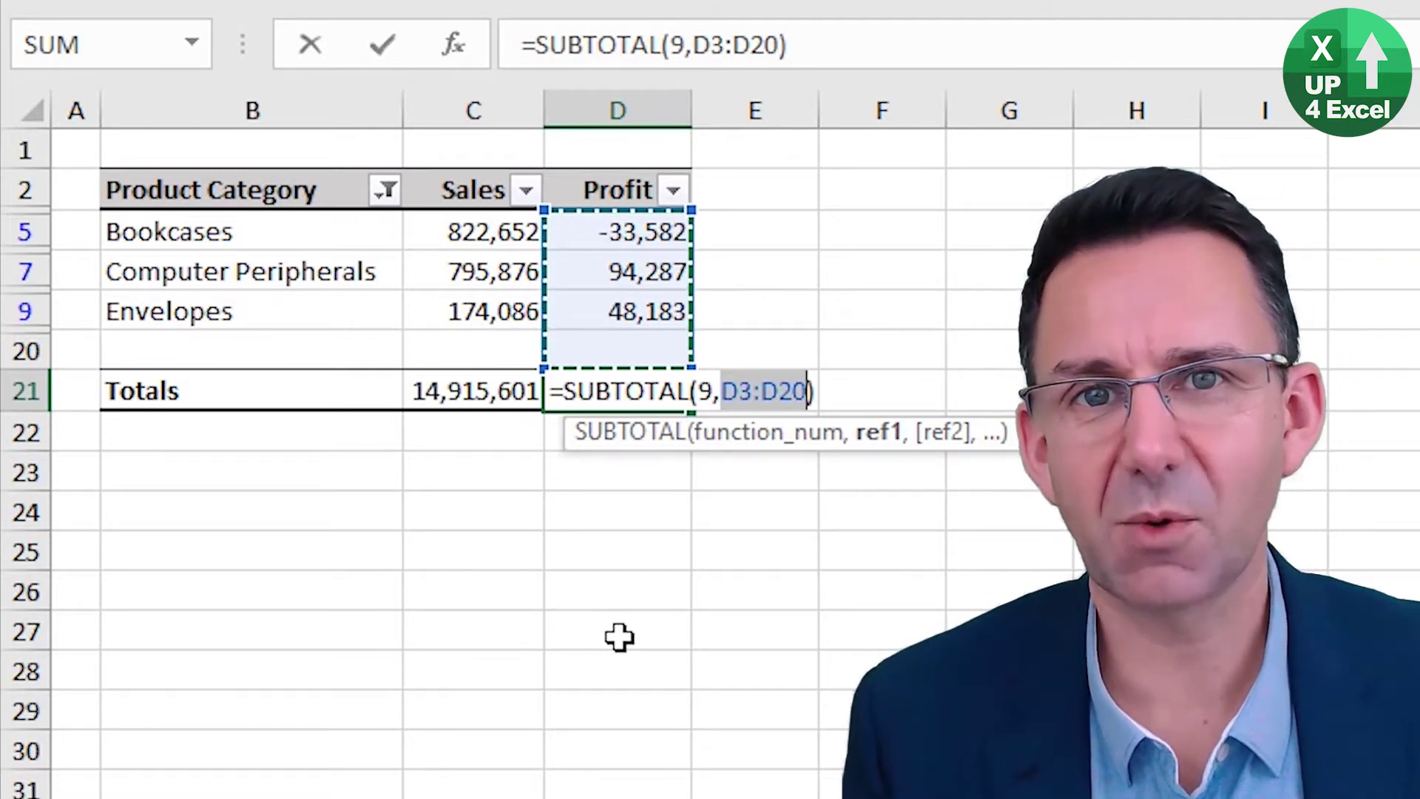
{"action": "key", "text": "Return"}
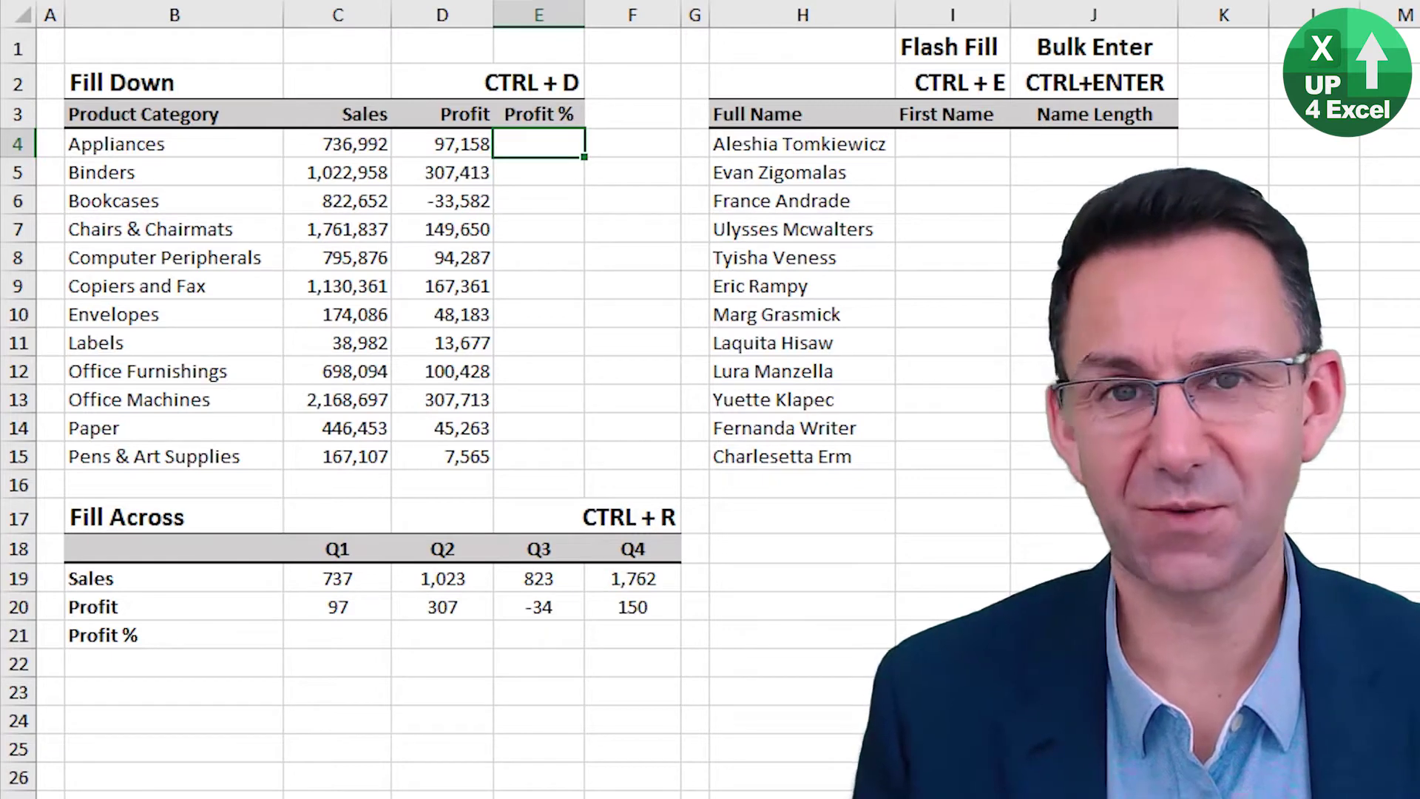
Enter =D4/C4 in E4 and fill it down through E15 with Ctrl+D
{"action": "type", "text": "="}
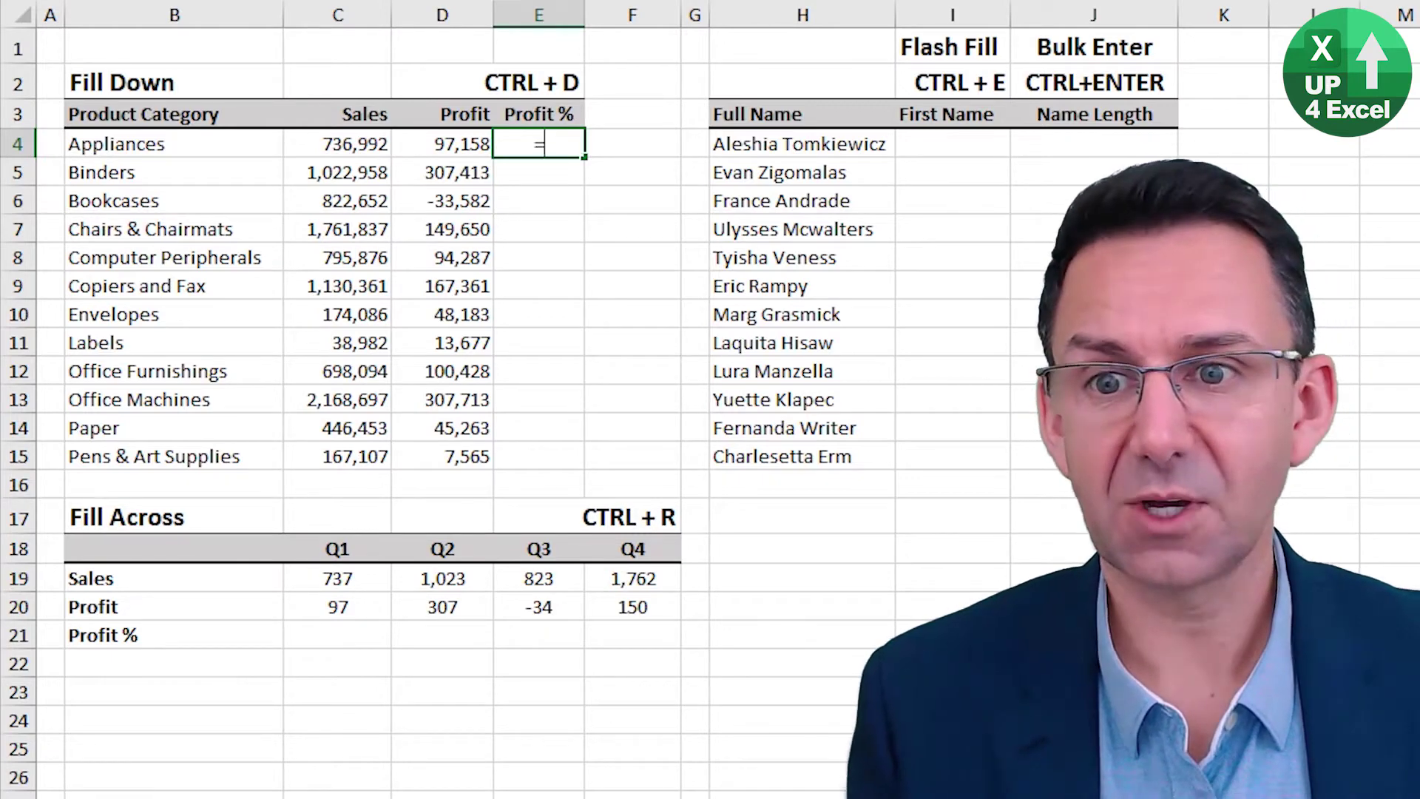
{"action": "key", "text": "Left"}
{"action": "type", "text": "/"}
{"action": "key", "text": "Left"}
{"action": "key", "text": "Left"}
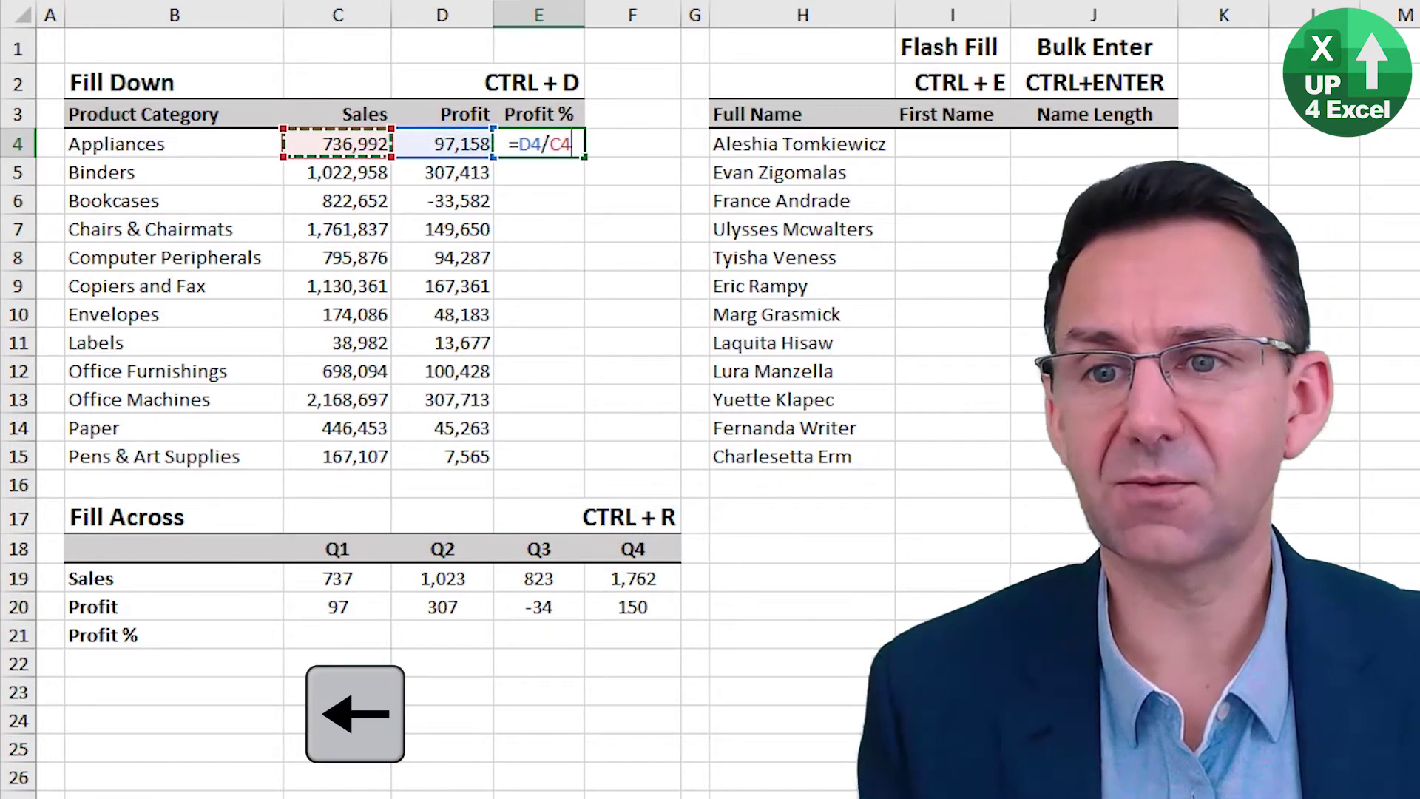
{"action": "key", "text": "Return"}
{"action": "key", "text": "Up"}
{"action": "key", "text": "shift+Down"}
{"action": "key", "text": "shift+Down"}
{"action": "key", "text": "shift+Down"}
{"action": "key", "text": "shift+Down"}
{"action": "key", "text": "shift+Down"}
{"action": "key", "text": "shift+Down"}
{"action": "key", "text": "shift+Down"}
{"action": "key", "text": "shift+Down"}
{"action": "key", "text": "shift+Down"}
{"action": "key", "text": "shift+Down"}
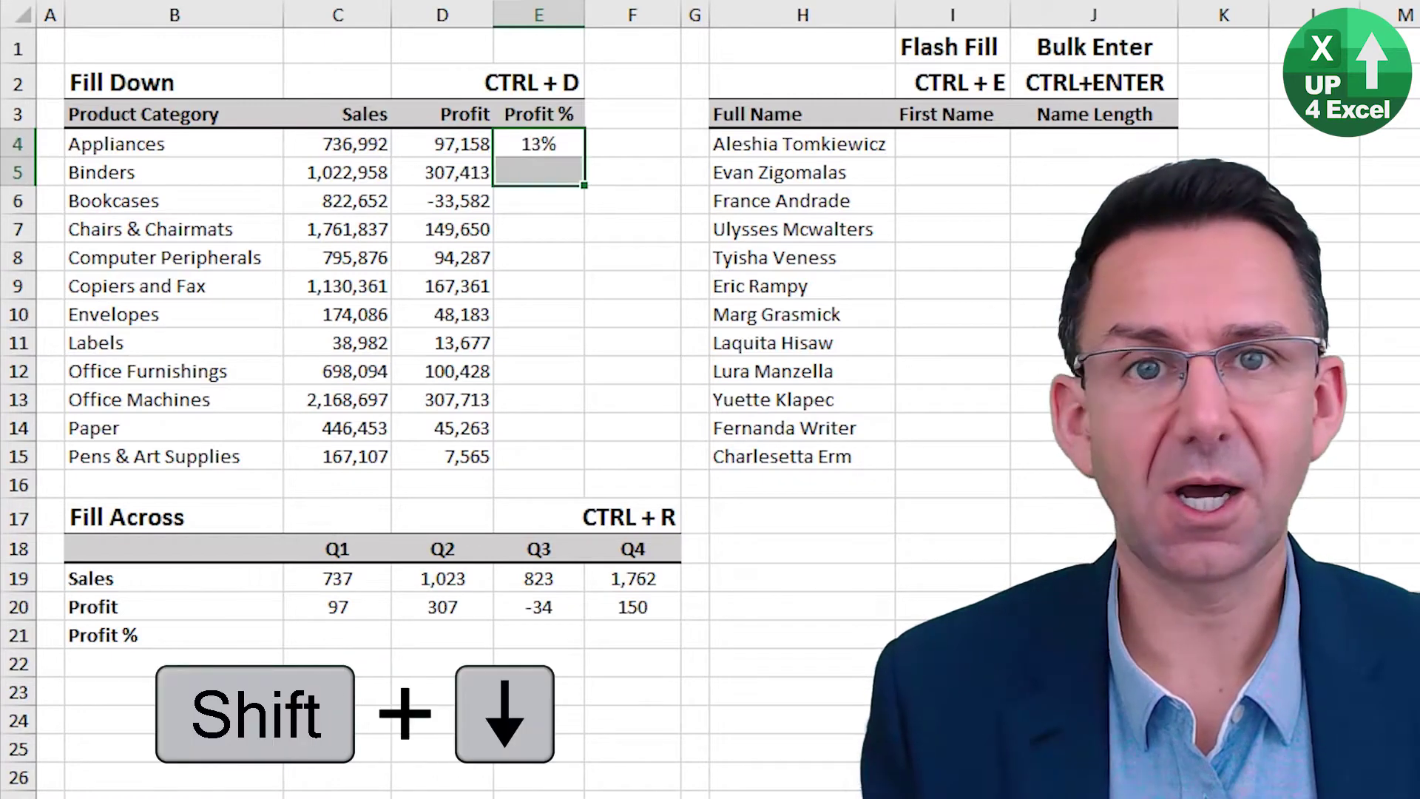
{"action": "key", "text": "shift+Down"}
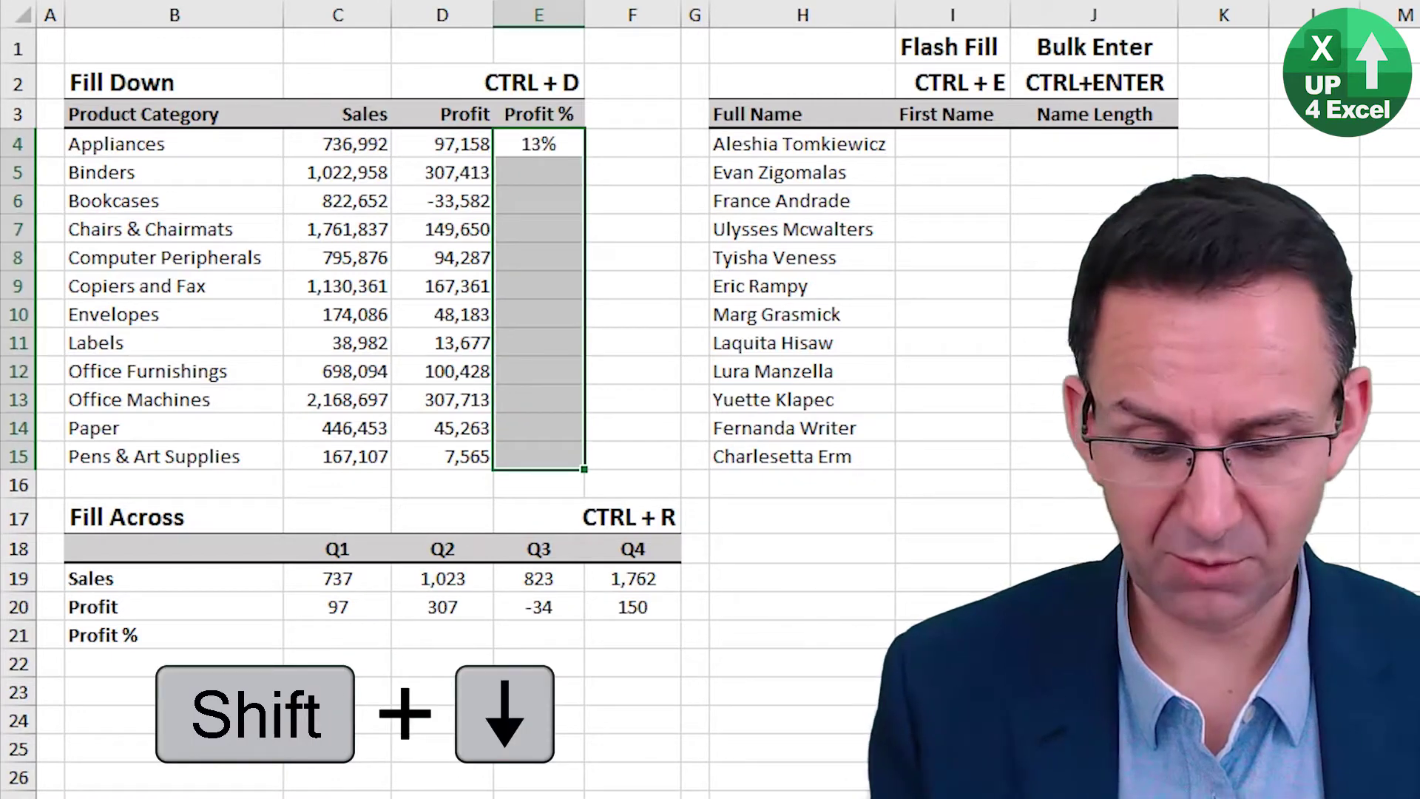
{"action": "key", "text": "ctrl+d"}
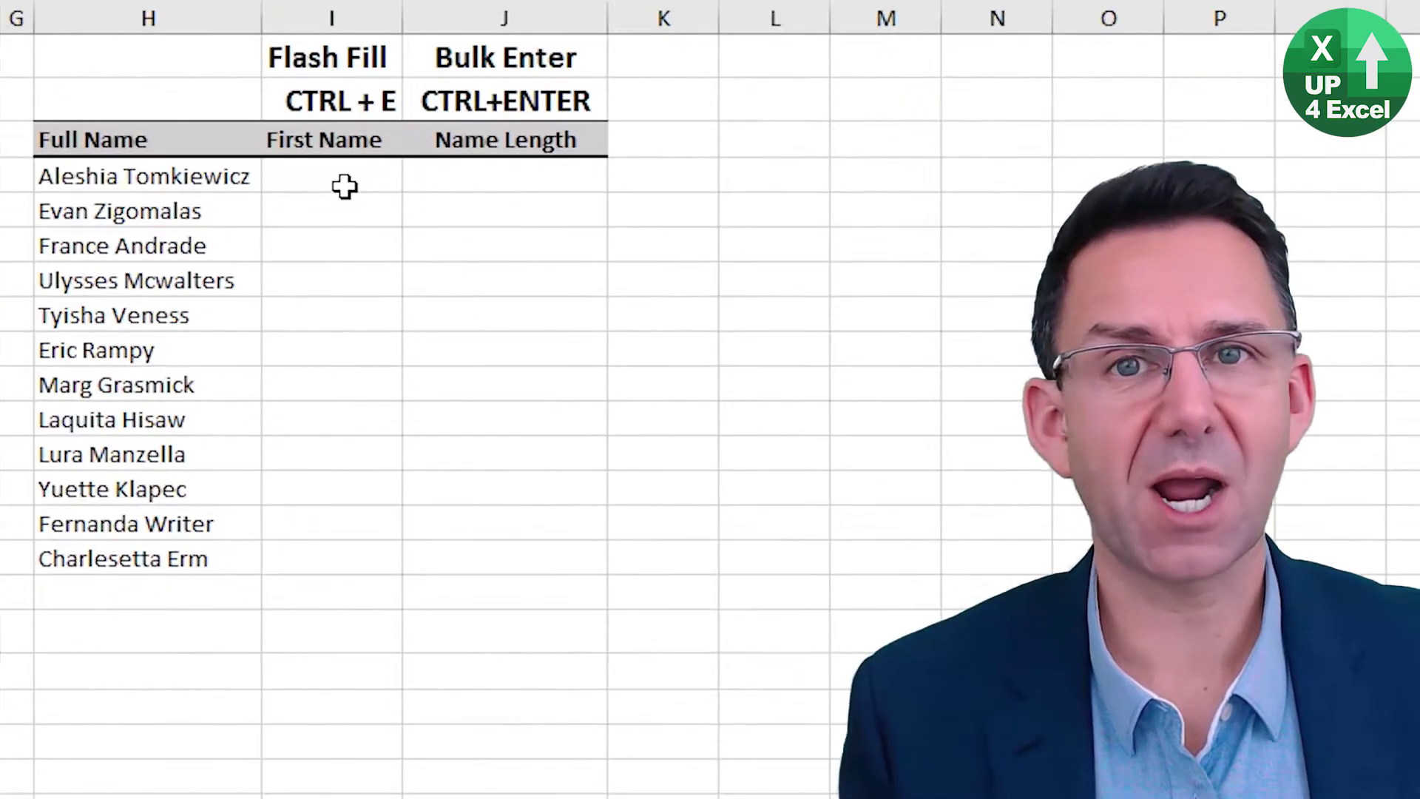
Type 'Aleshia' in I4 and Flash Fill the remaining first names with Ctrl+E
{"action": "left_click", "coordinate": [744, 154]}
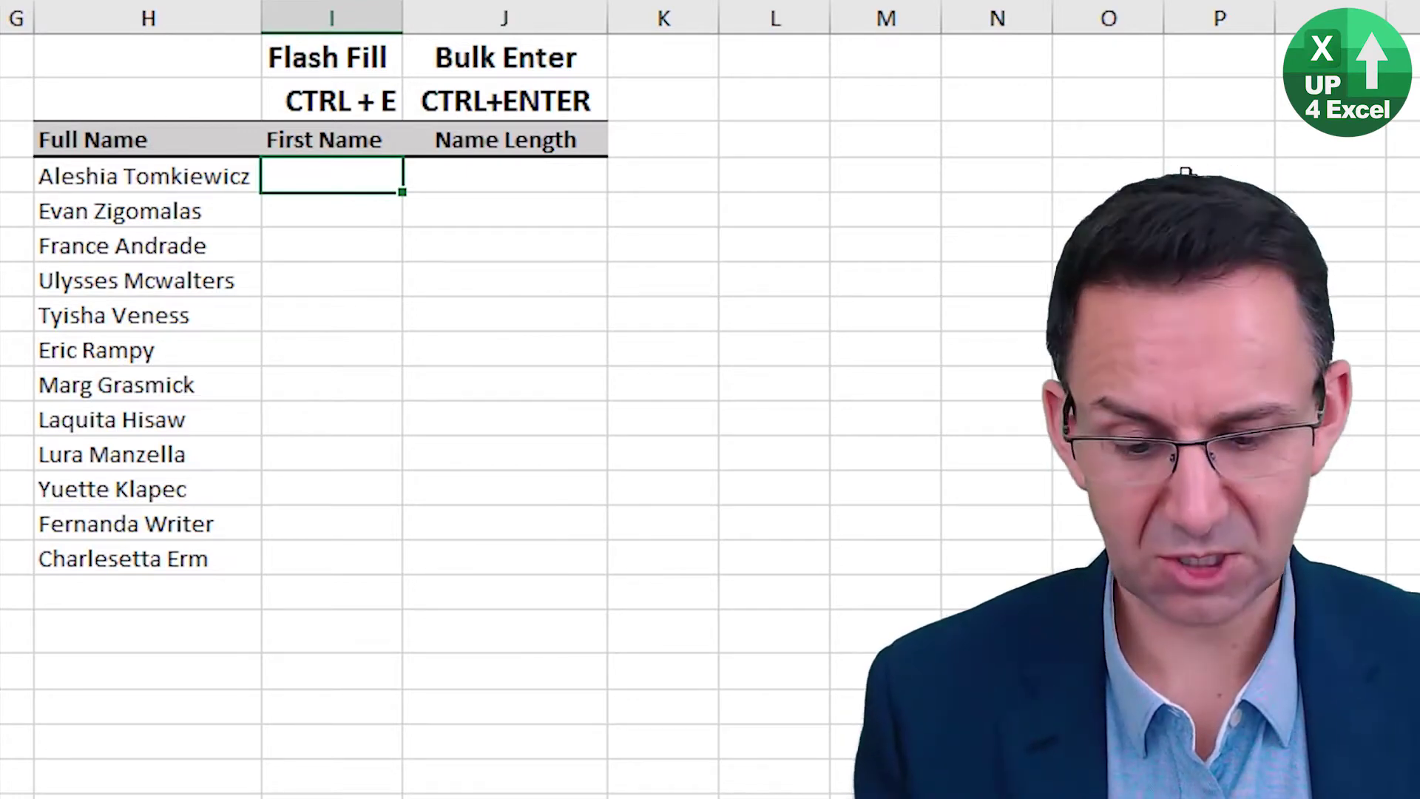
{"action": "type", "text": "Ale"}
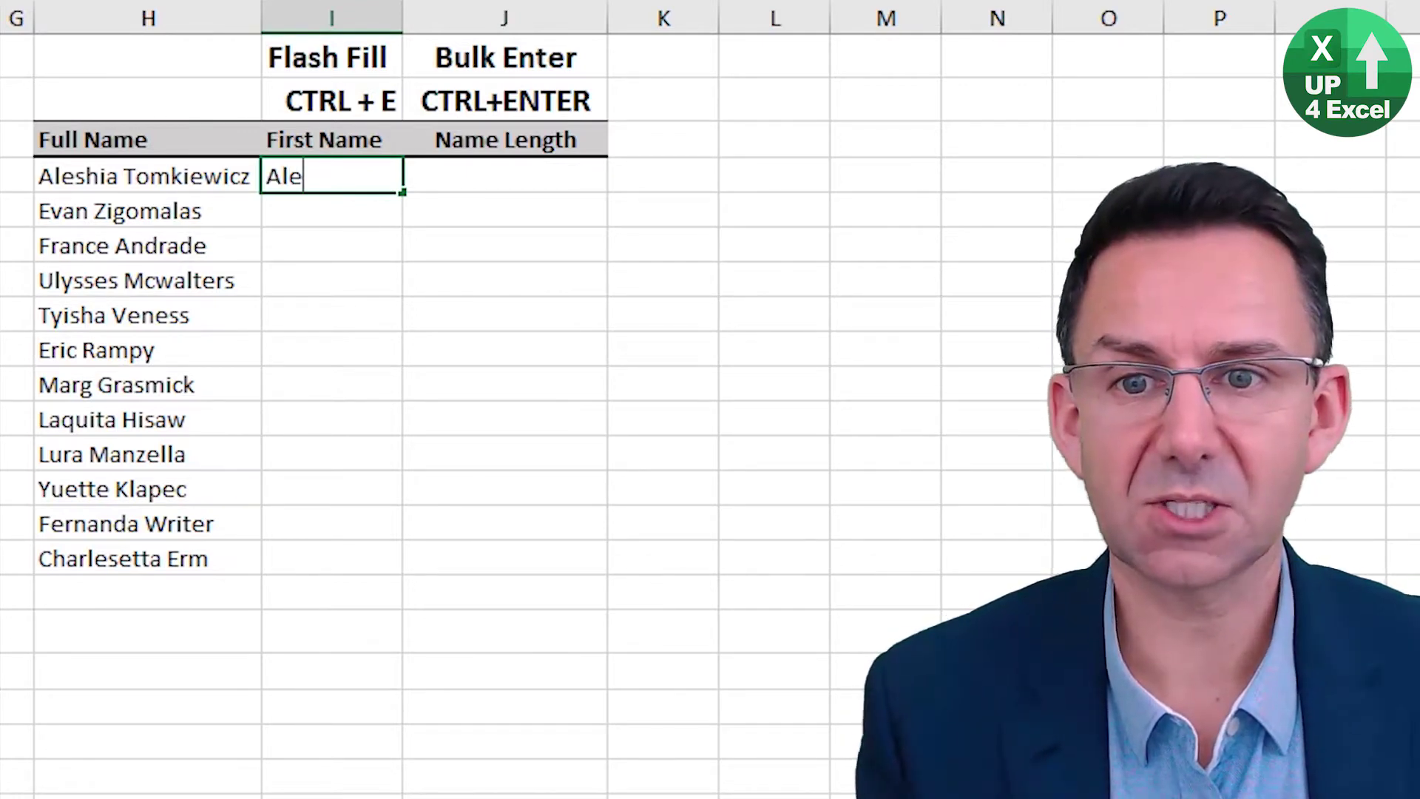
{"action": "type", "text": "shi"}
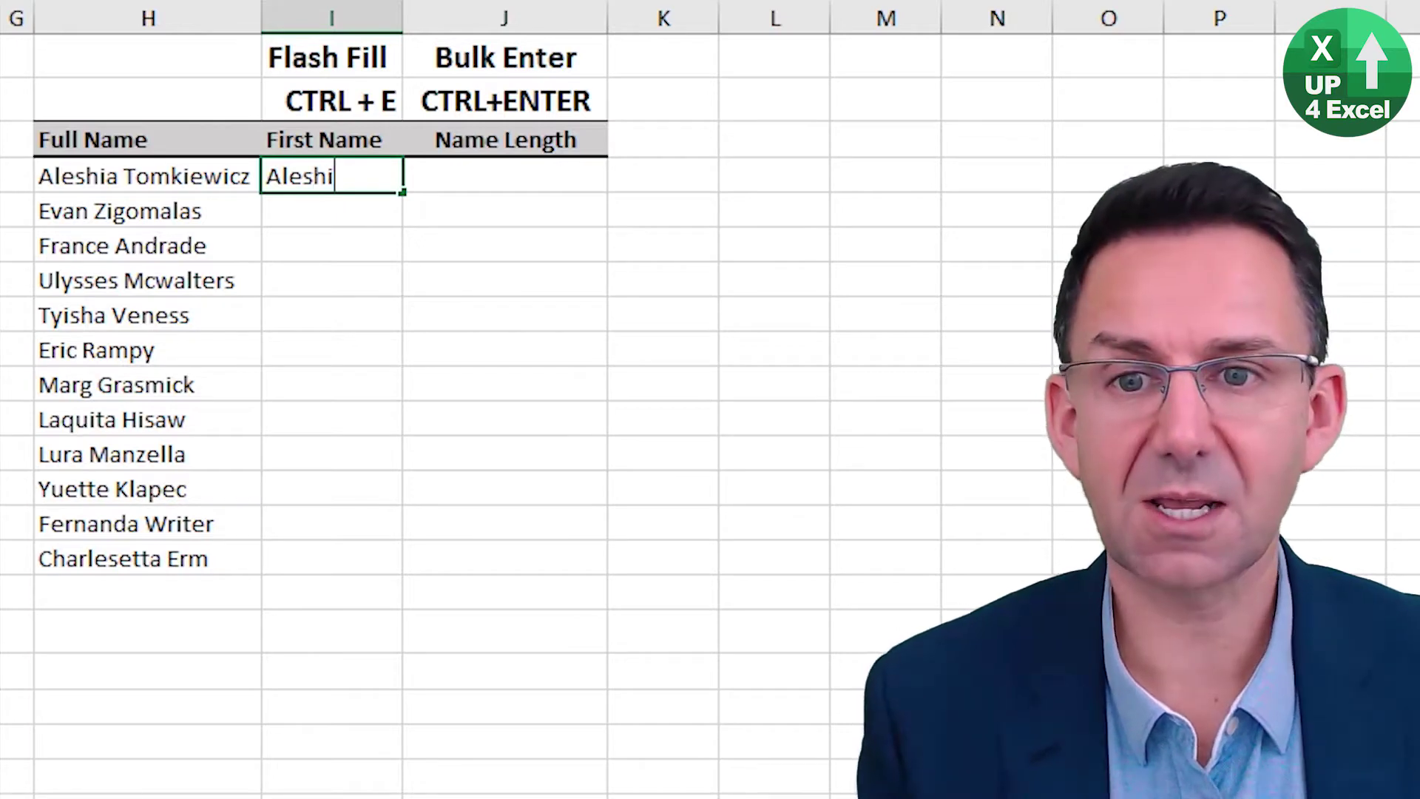
{"action": "type", "text": "a"}
{"action": "key", "text": "Return"}
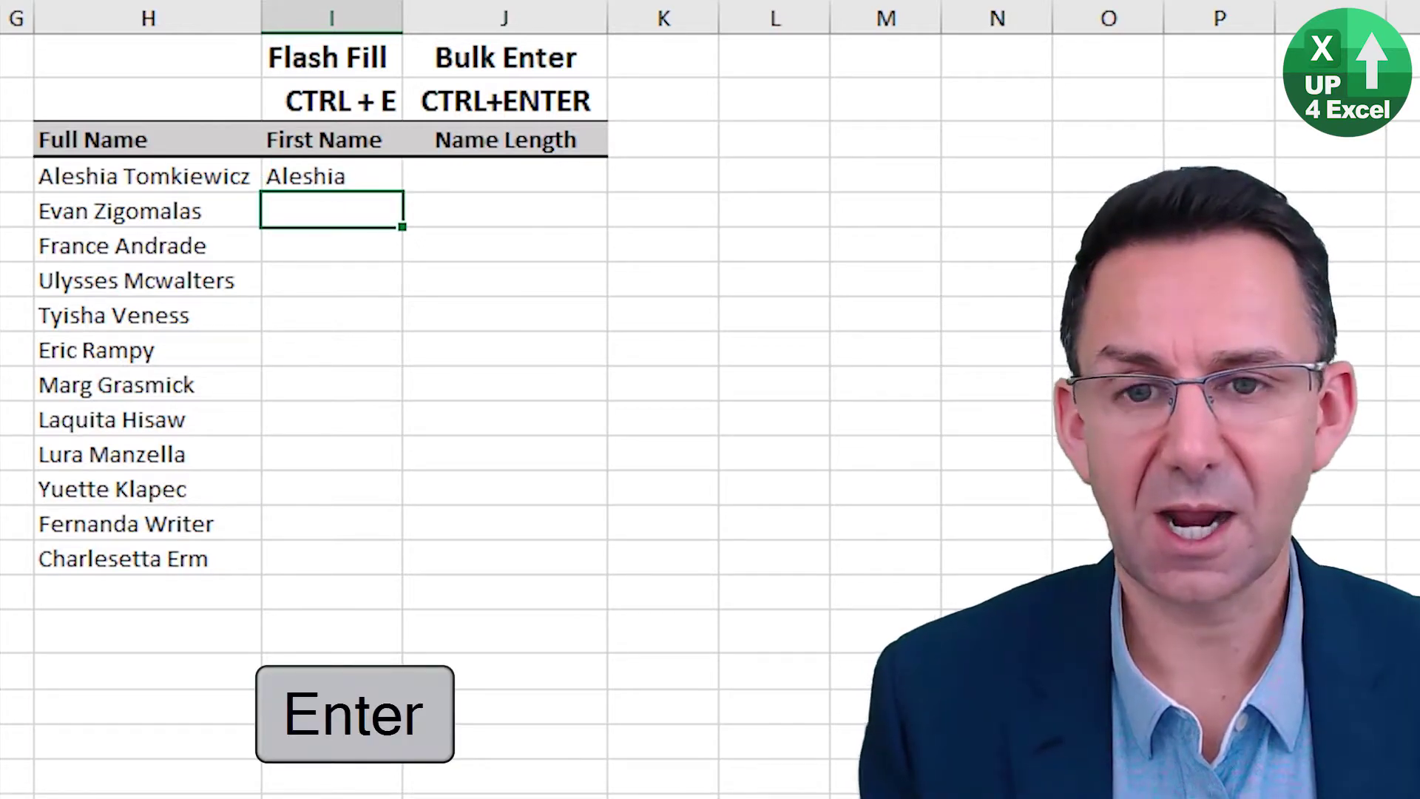
{"action": "key", "text": "ctrl+e"}
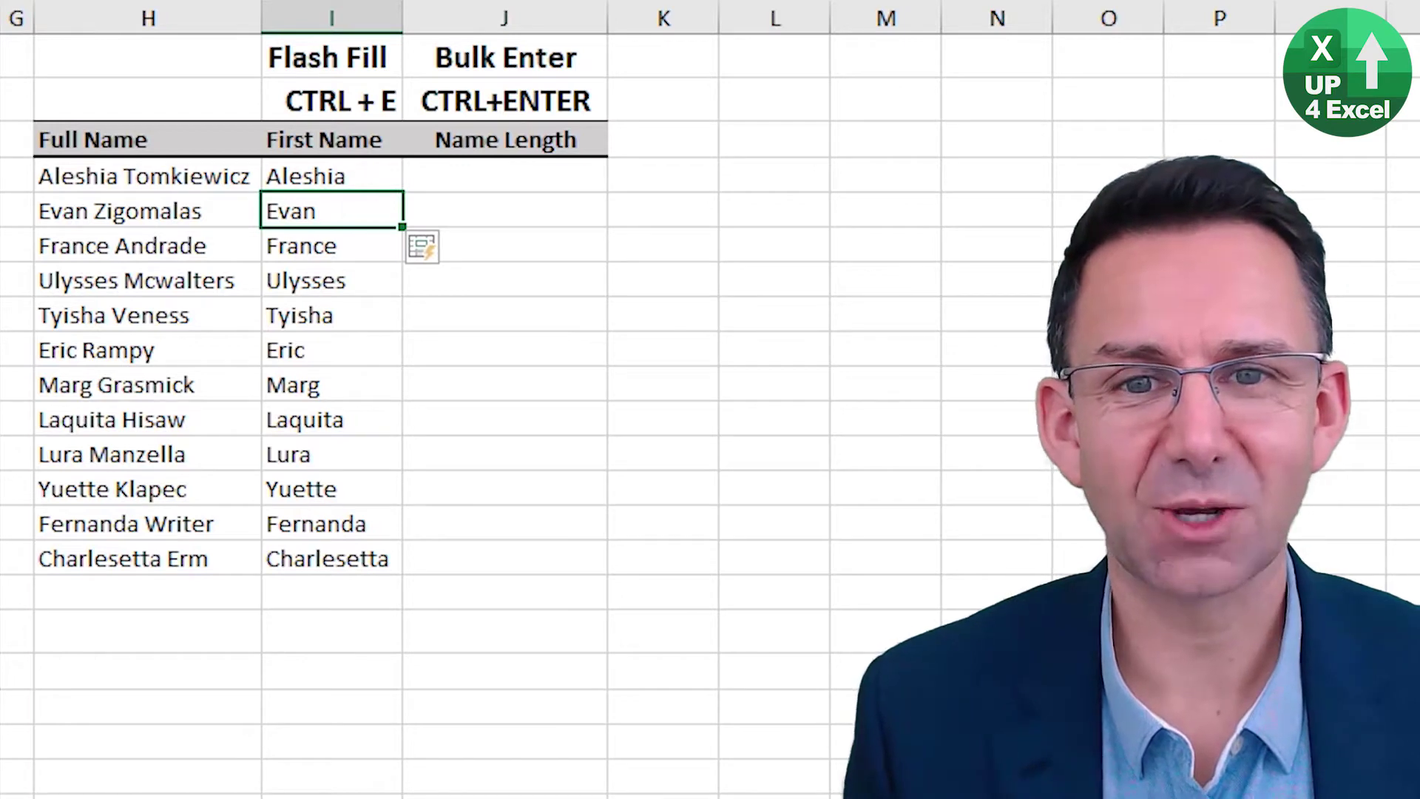
{"action": "left_click", "coordinate": [504, 176]}
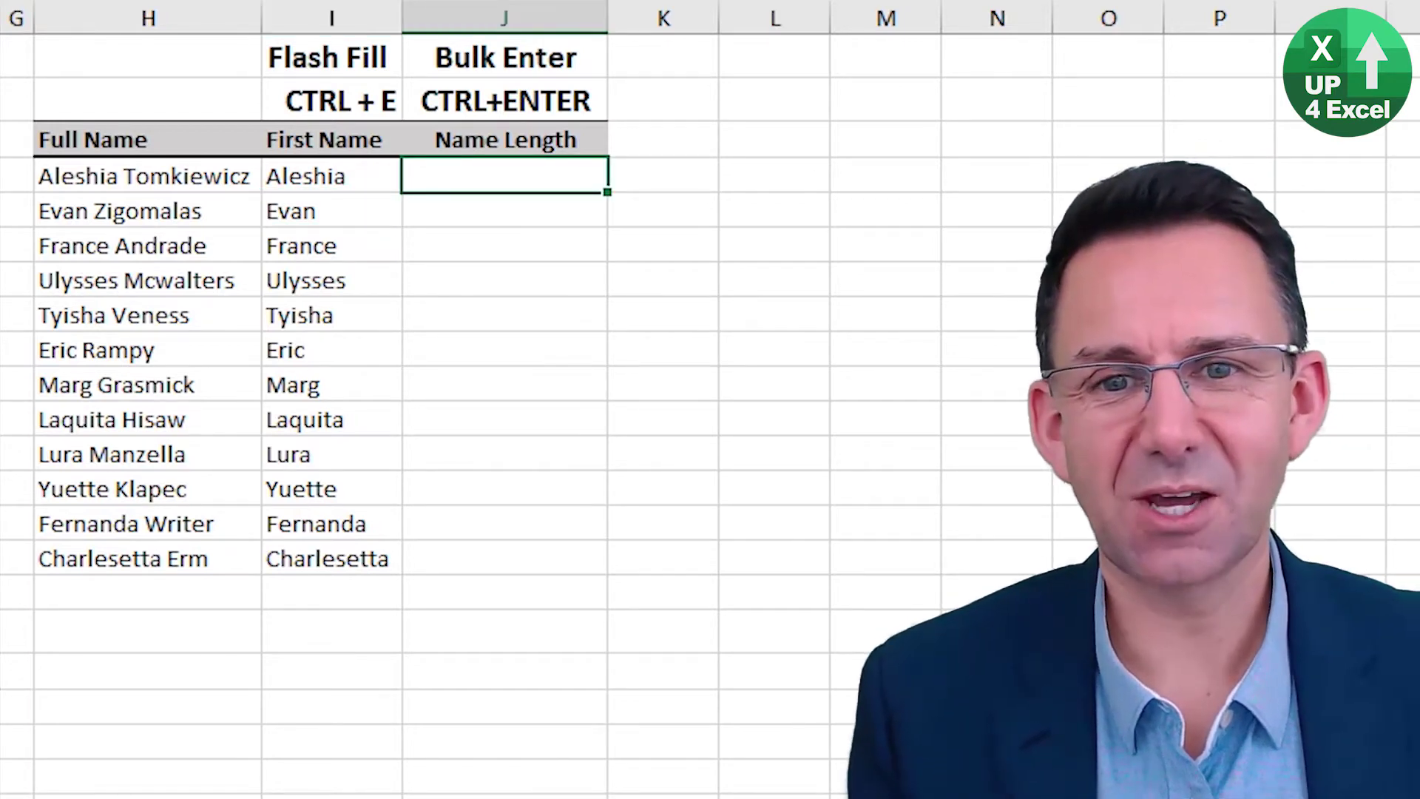
Enter =LEN(I4) into all of J4:J15 at once with Ctrl+Enter
{"action": "key", "text": "shift+Down"}
{"action": "key", "text": "shift+Down"}
{"action": "key", "text": "shift+Down"}
{"action": "key", "text": "shift+Down"}
{"action": "key", "text": "shift+Down"}
{"action": "key", "text": "shift+Down"}
{"action": "key", "text": "shift+Down"}
{"action": "key", "text": "shift+Down"}
{"action": "key", "text": "shift+Down"}
{"action": "key", "text": "shift+Down"}
{"action": "key", "text": "shift+Down"}
{"action": "key", "text": "shift+Down"}
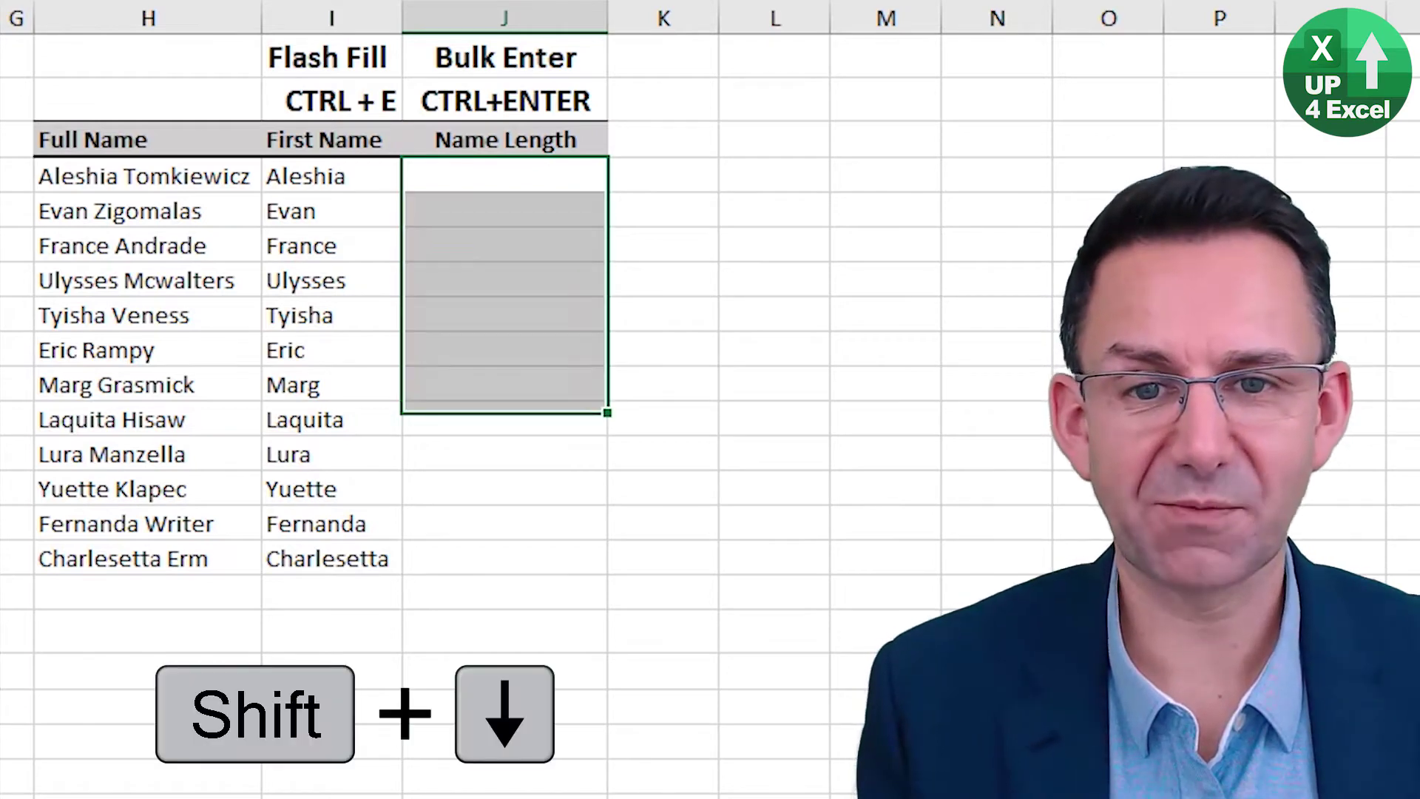
{"action": "key", "text": "shift+Up"}
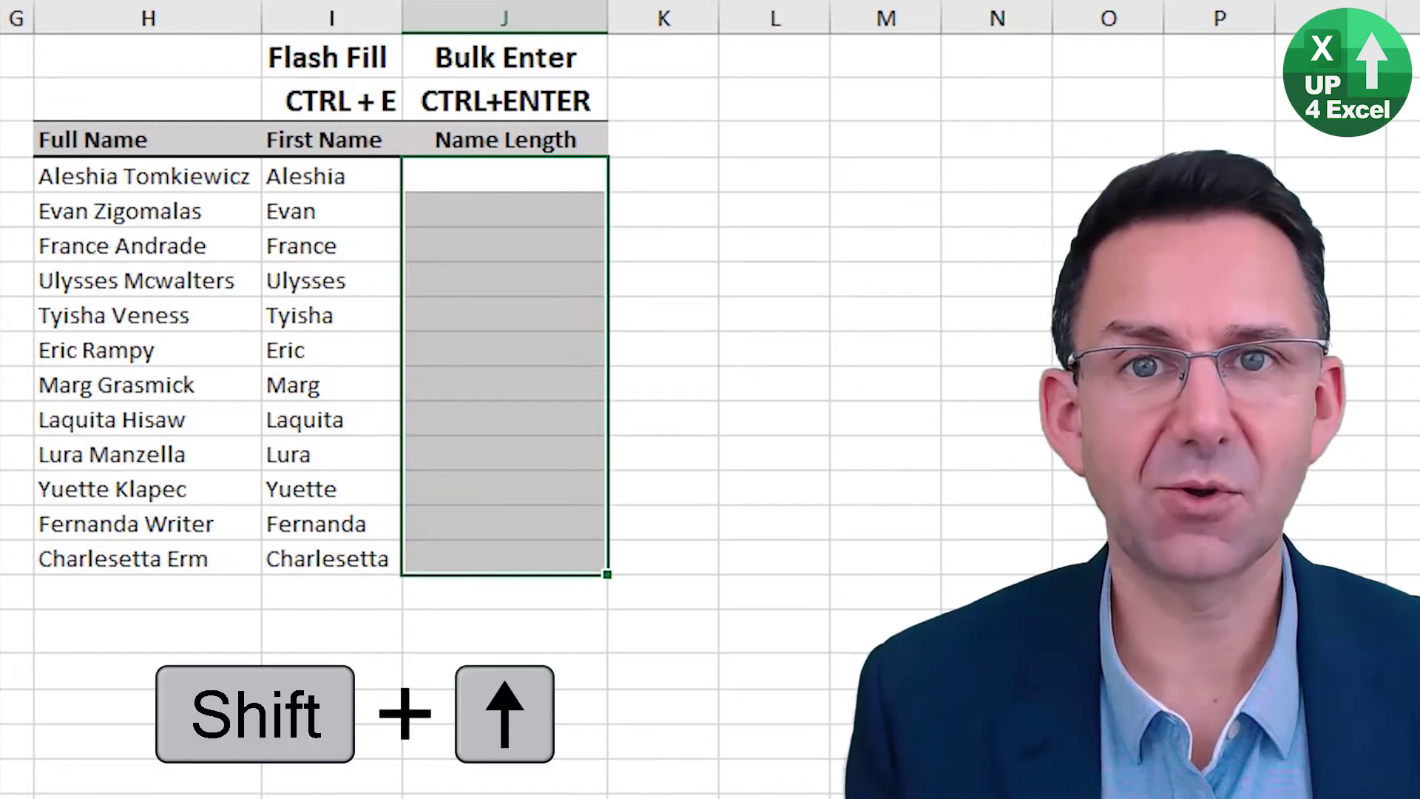
{"action": "type", "text": "=len("}
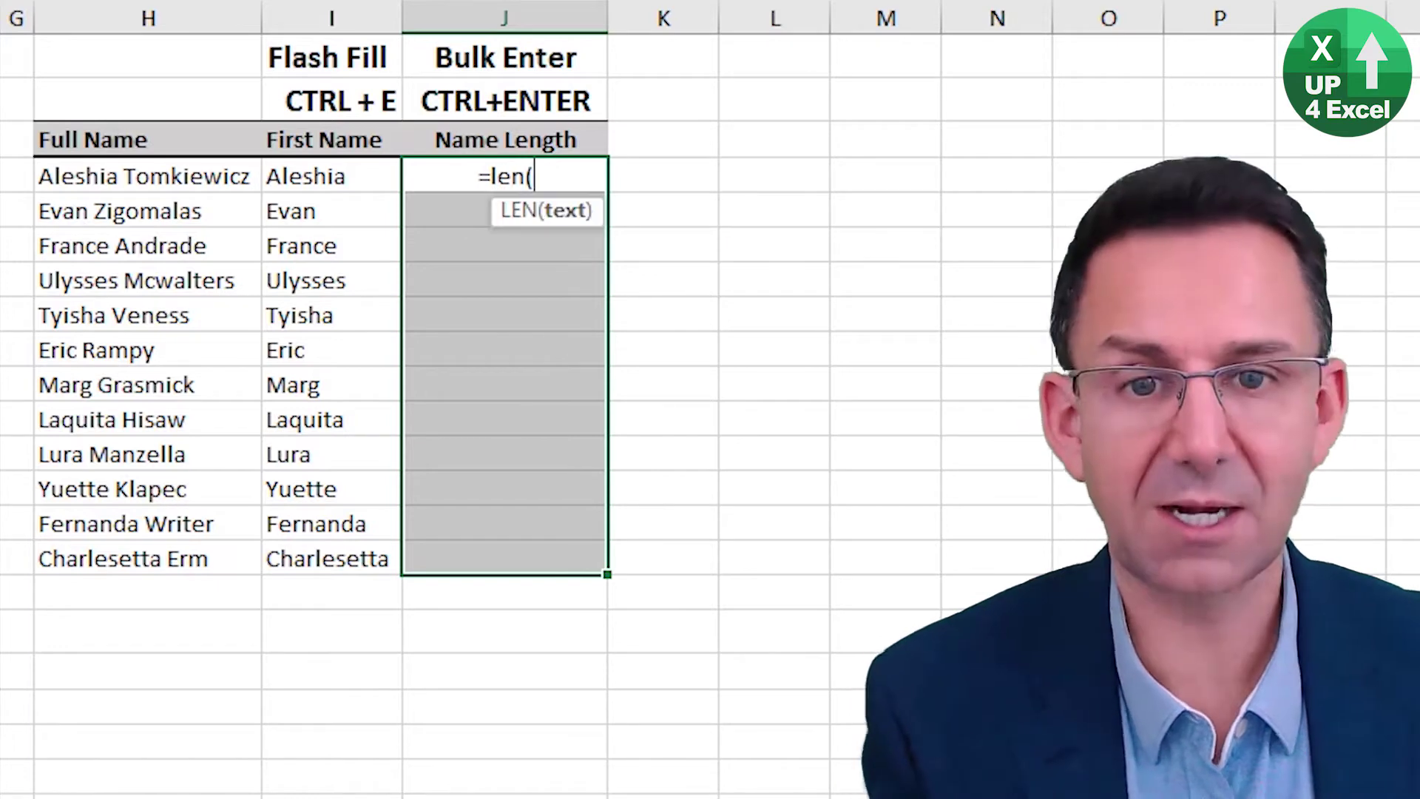
{"action": "key", "text": "Left"}
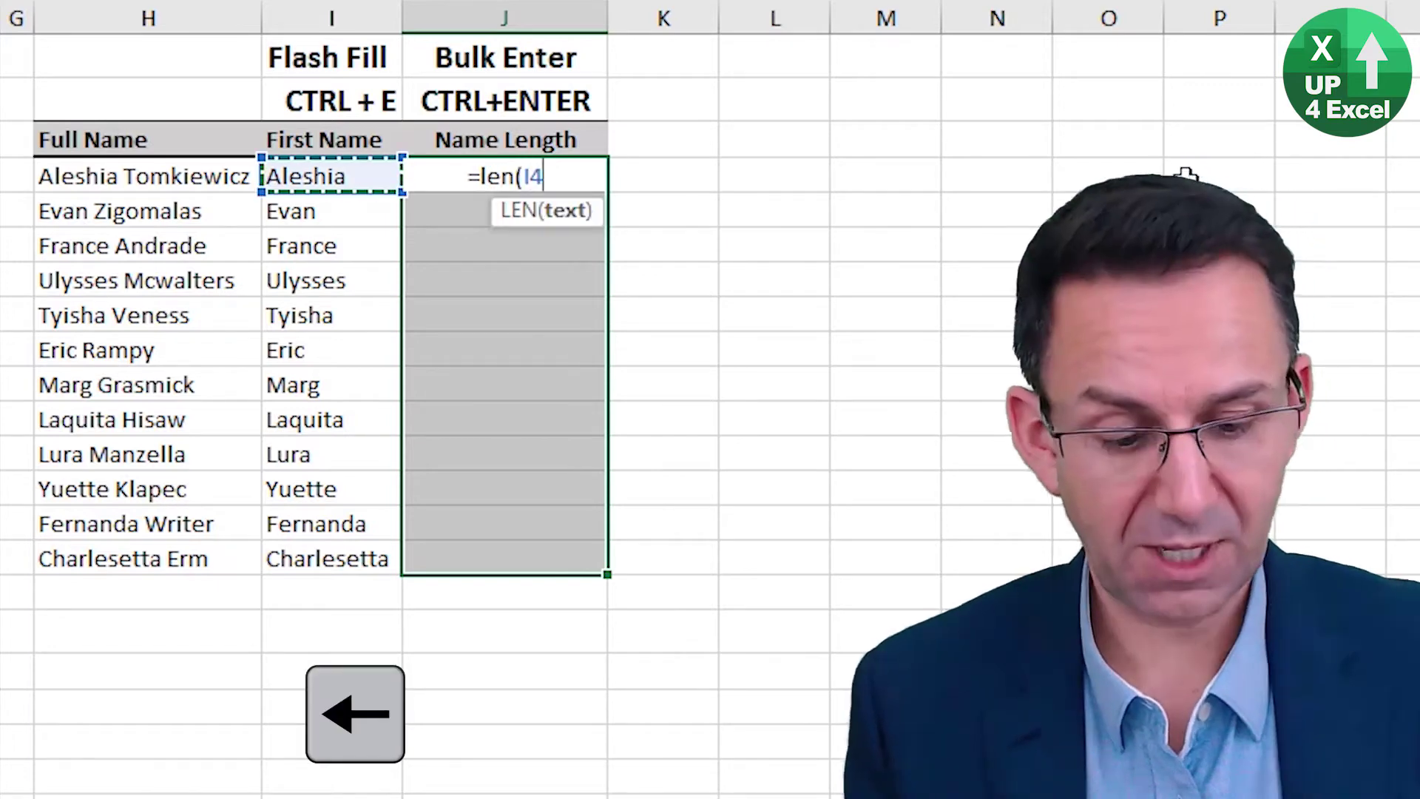
{"action": "type", "text": ")"}
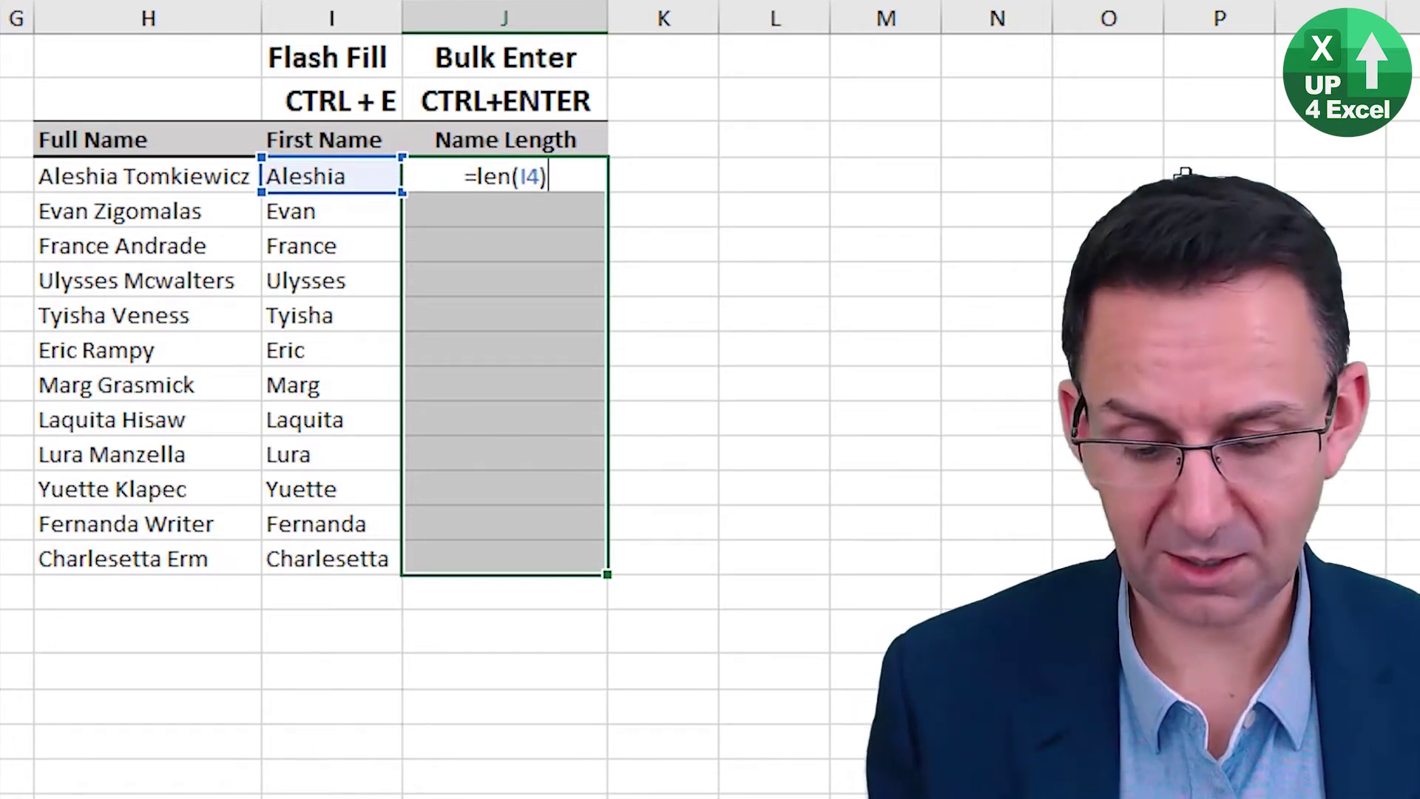
{"action": "key", "text": "ctrl+Return"}
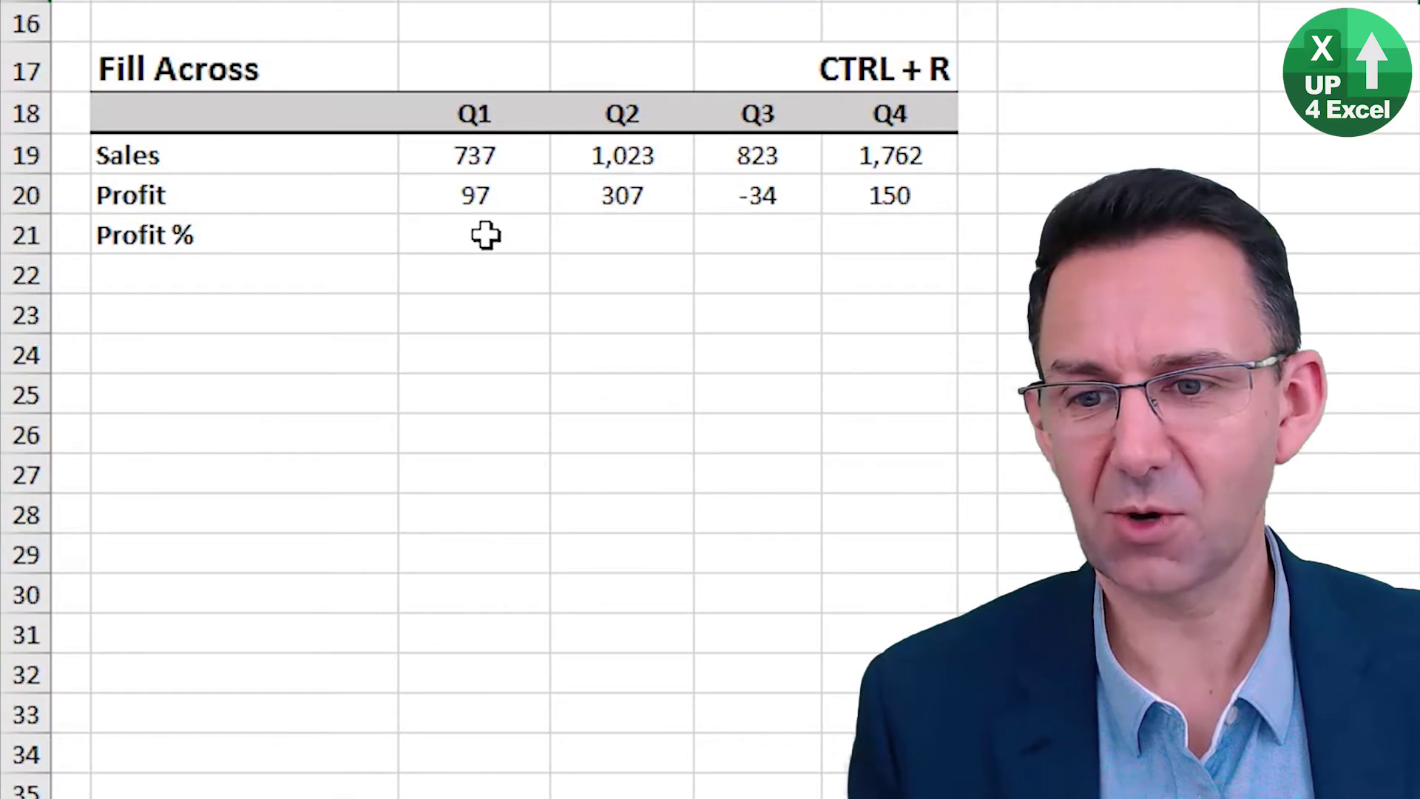
Enter =C20/C19 in C21 and fill it right to F21 with Ctrl+R
{"action": "left_click", "coordinate": [485, 234]}
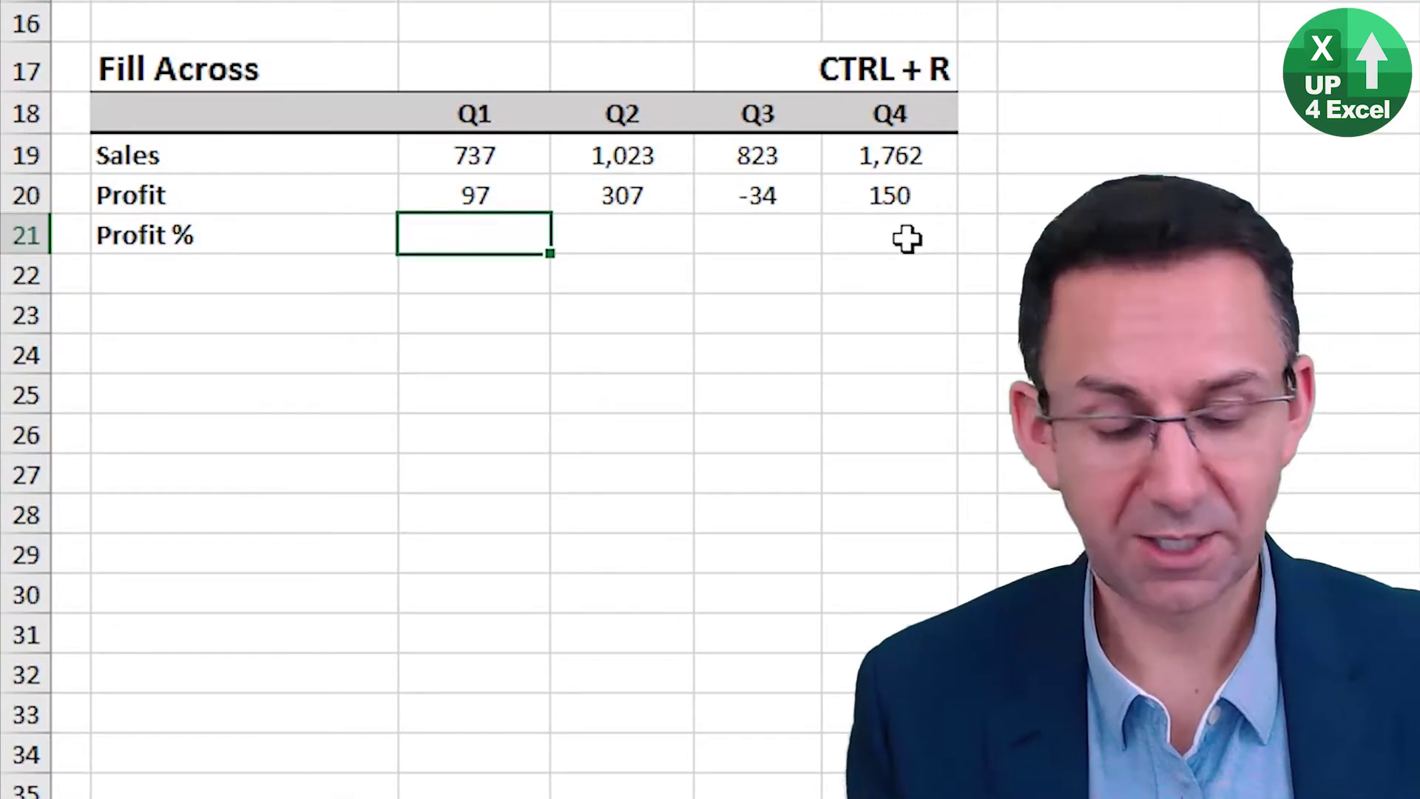
{"action": "type", "text": "="}
{"action": "key", "text": "Up"}
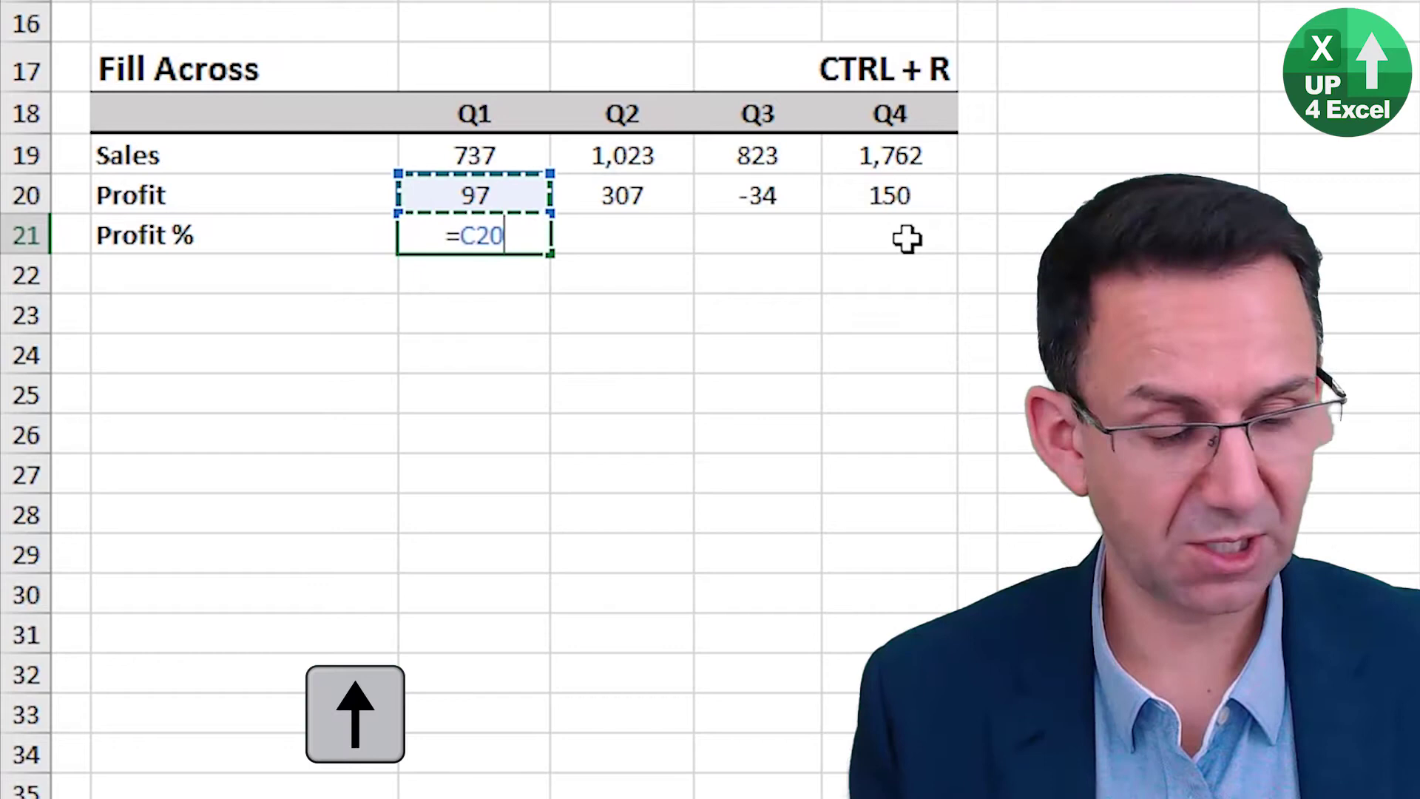
{"action": "type", "text": "/"}
{"action": "key", "text": "Up"}
{"action": "key", "text": "Up"}
{"action": "key", "text": "Return"}
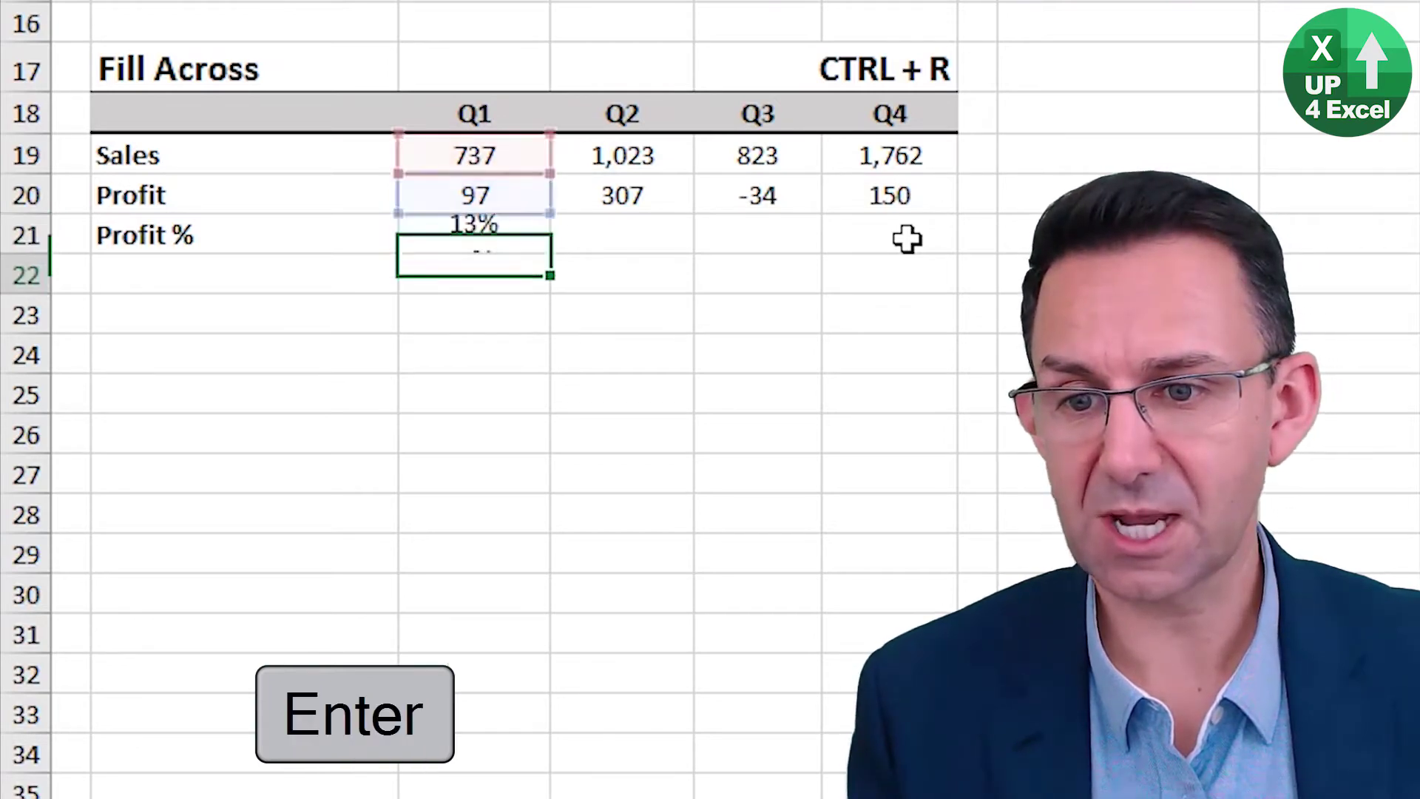
{"action": "key", "text": "Up"}
{"action": "key", "text": "shift+Right"}
{"action": "key", "text": "shift+Right"}
{"action": "key", "text": "shift+Right"}
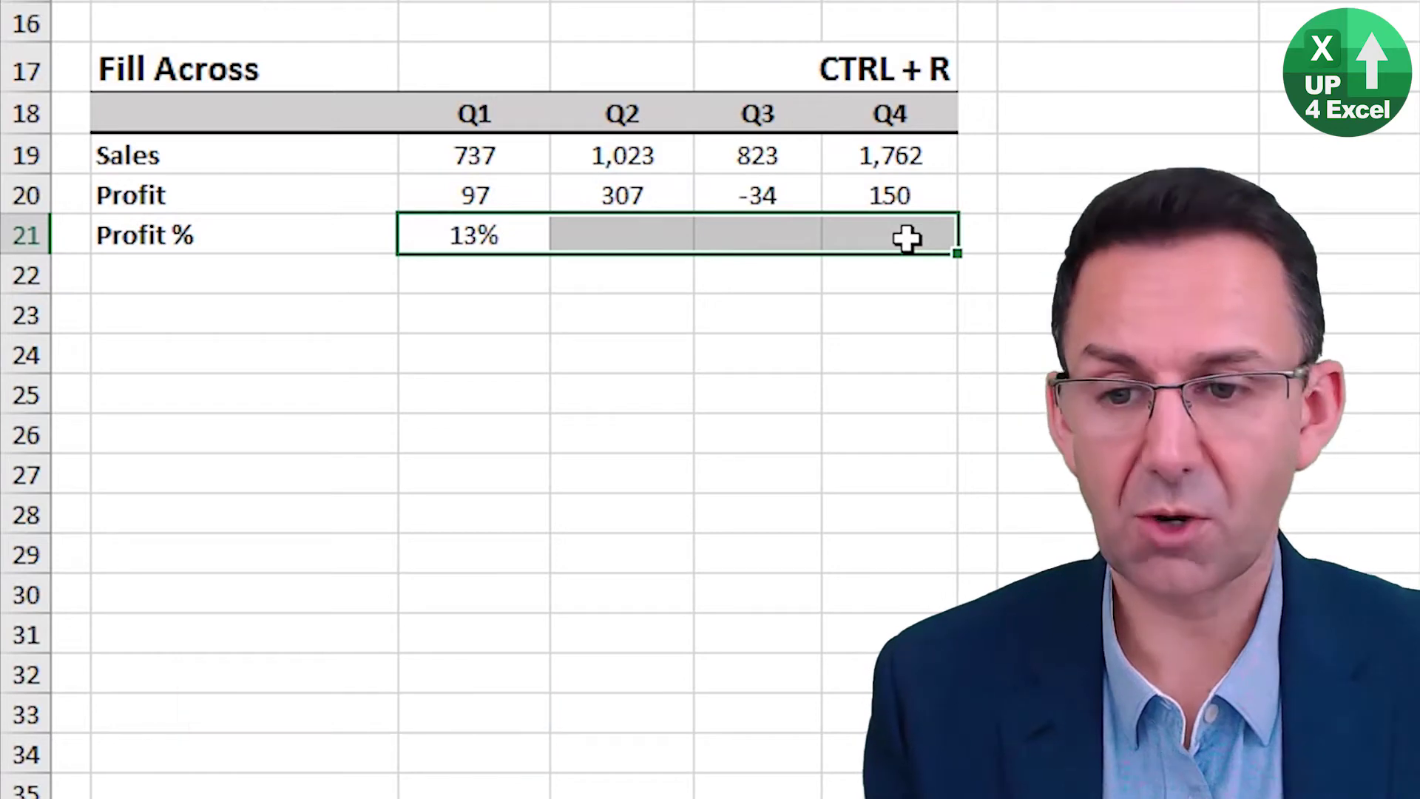
{"action": "key", "text": "ctrl+r"}
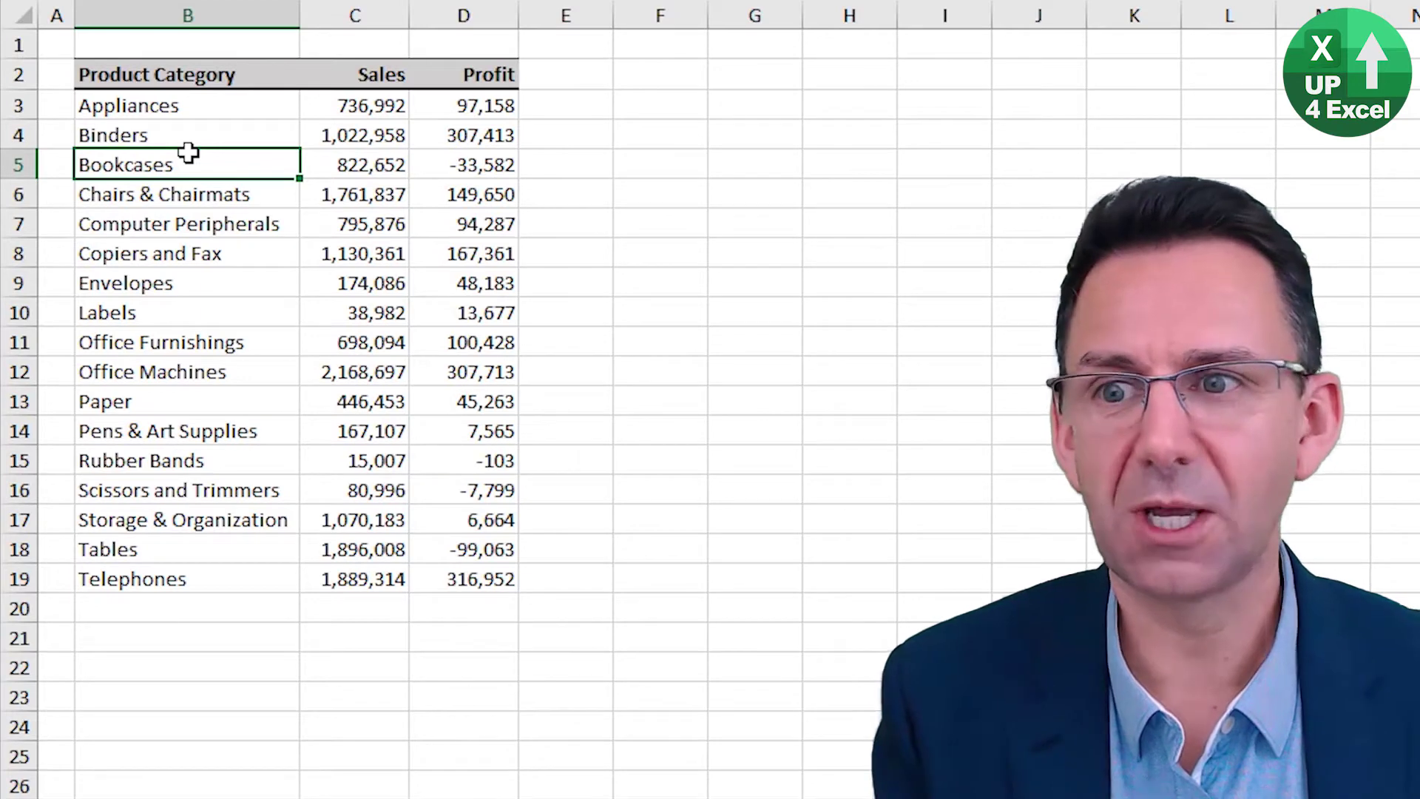
Jump around the table's four edges with Ctrl+arrow keys, ending at Product Category
{"action": "key", "text": "ctrl+Up"}
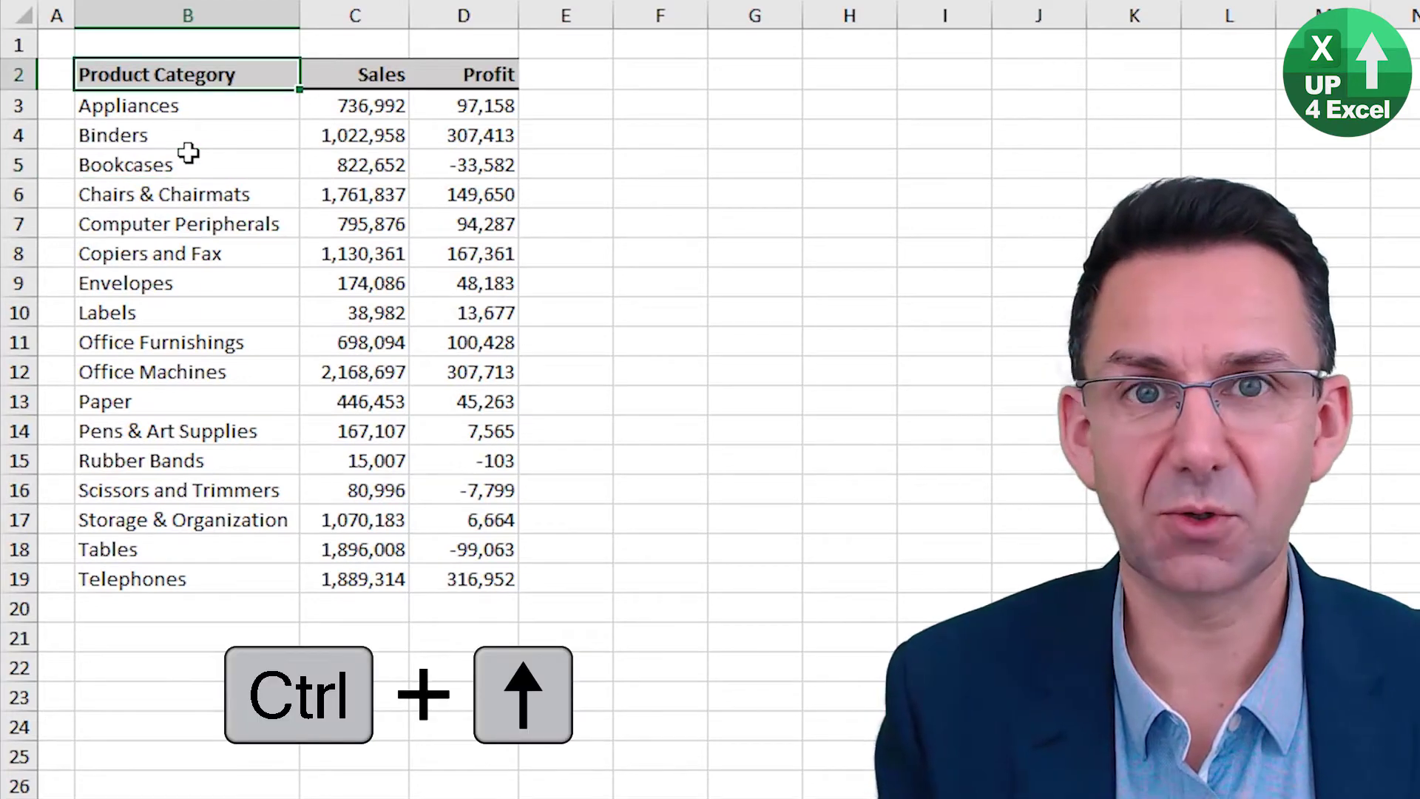
{"action": "key", "text": "ctrl+Right"}
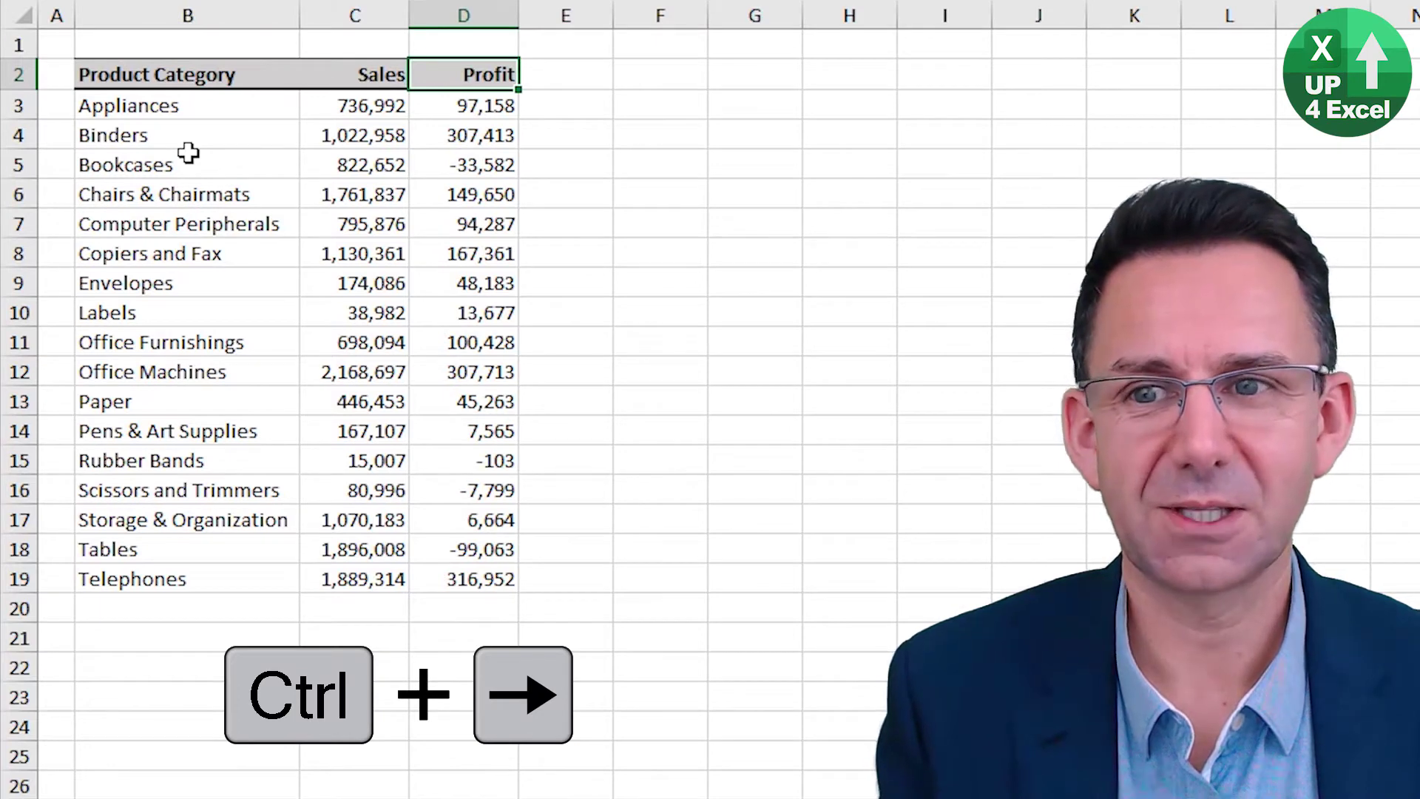
{"action": "key", "text": "ctrl+Down"}
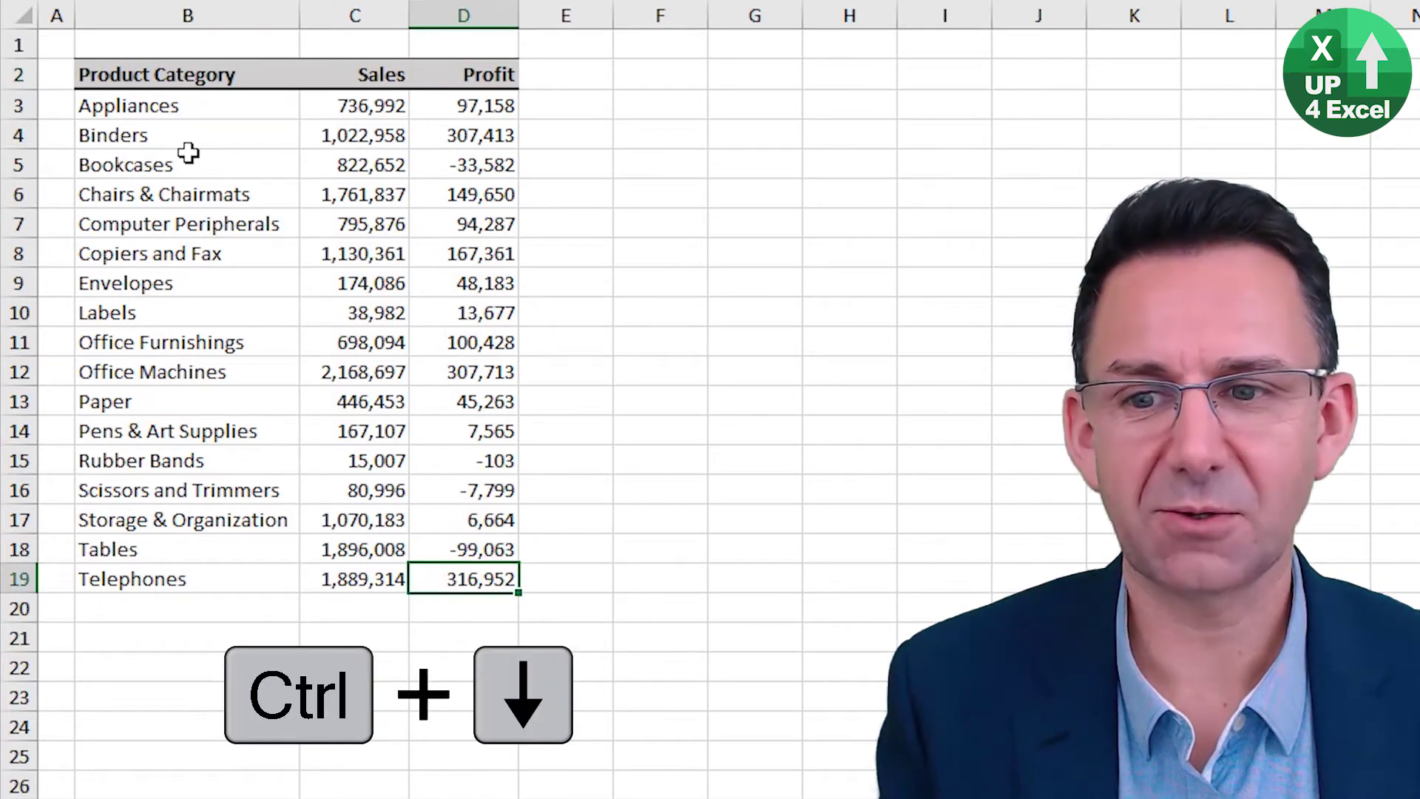
{"action": "key", "text": "ctrl+Left"}
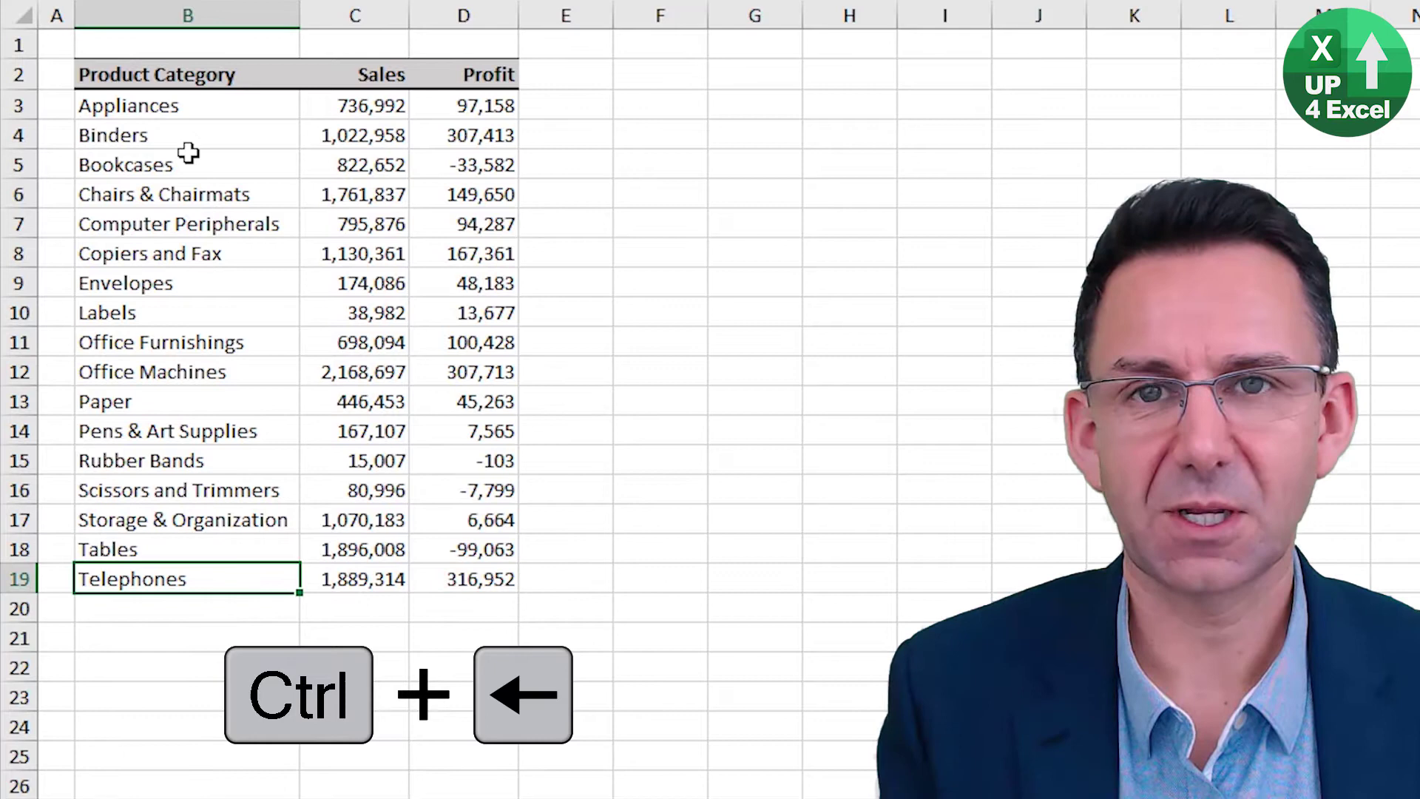
{"action": "key", "text": "ctrl+Up"}
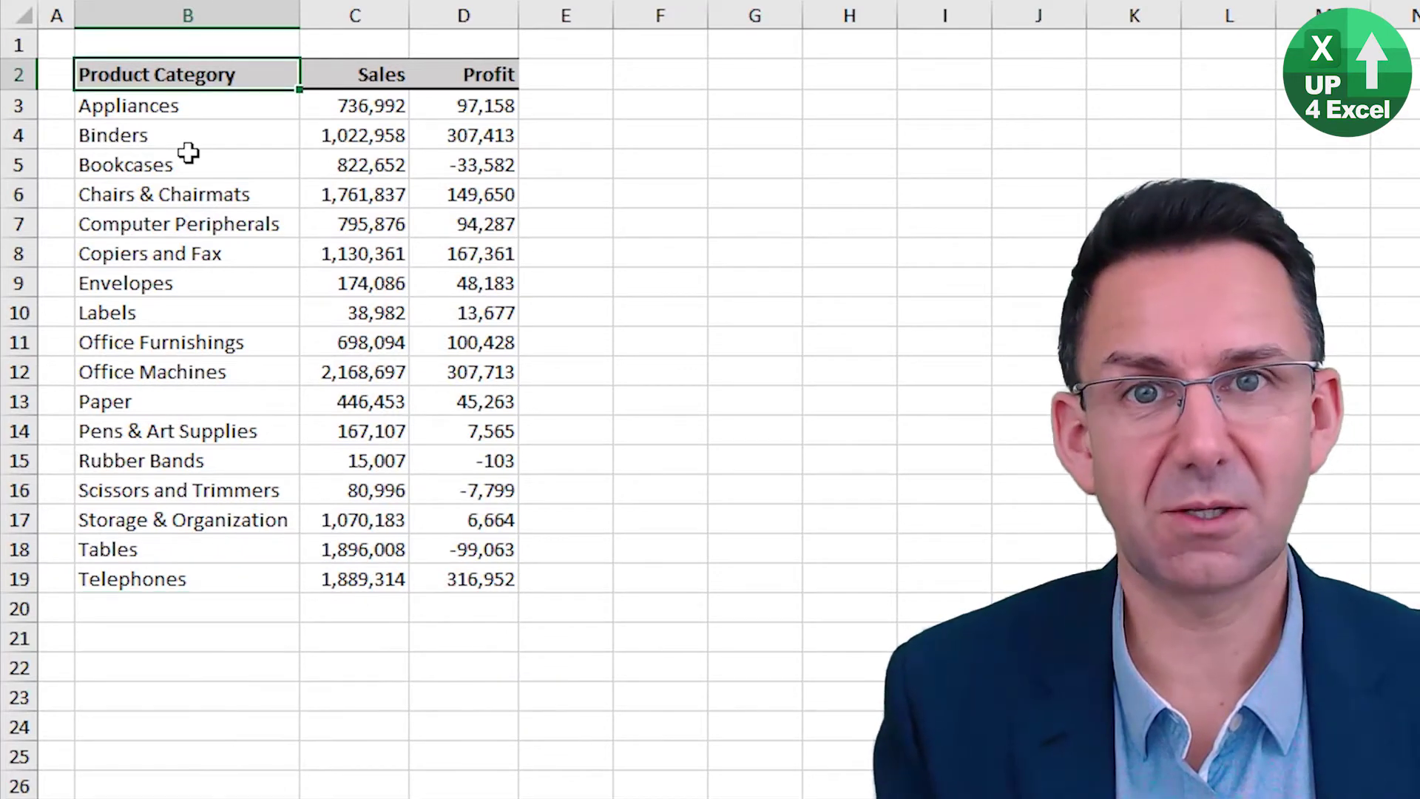
Extend the selection over the whole table with Ctrl+Shift+arrows, then shrink it back to the header
{"action": "key", "text": "ctrl+shift+Right"}
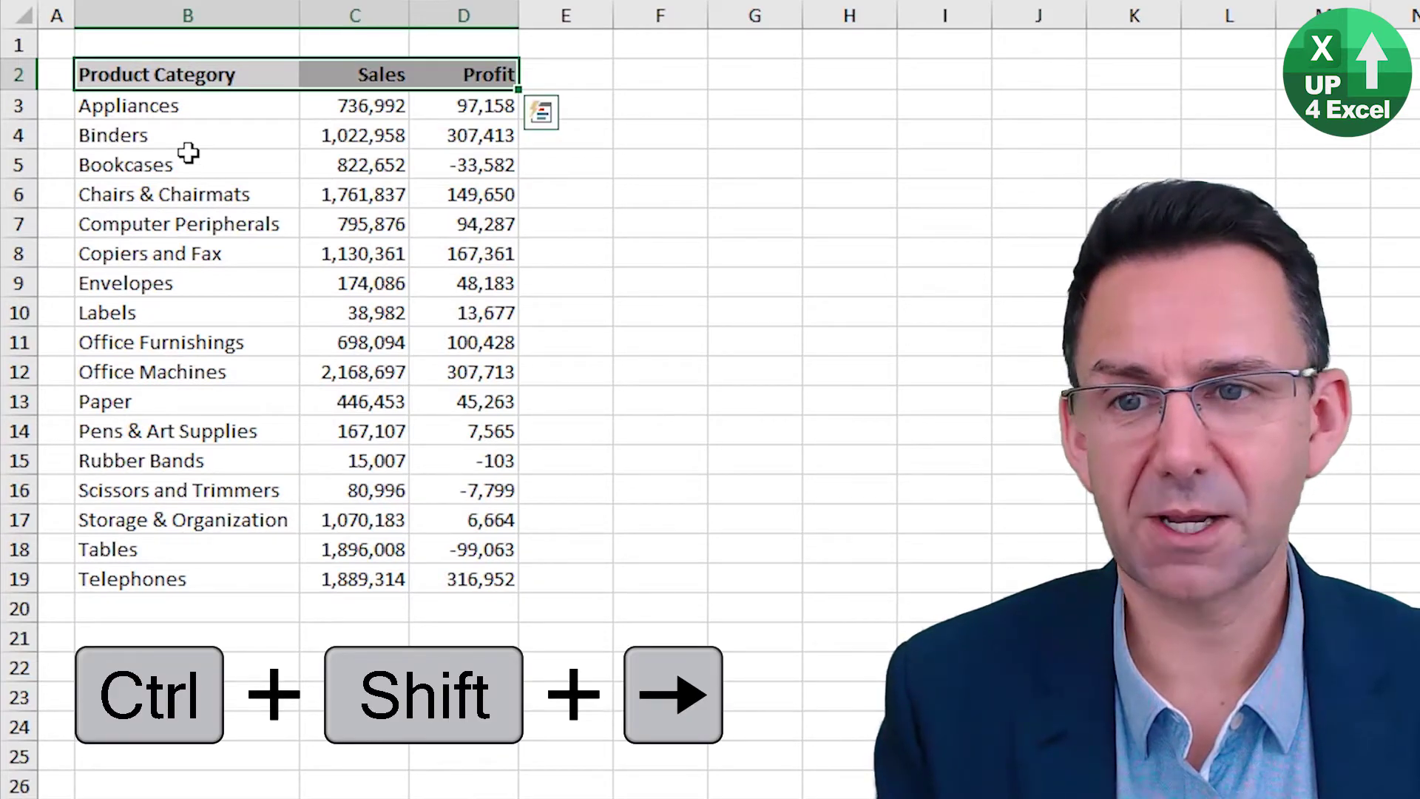
{"action": "key", "text": "ctrl+shift+Down"}
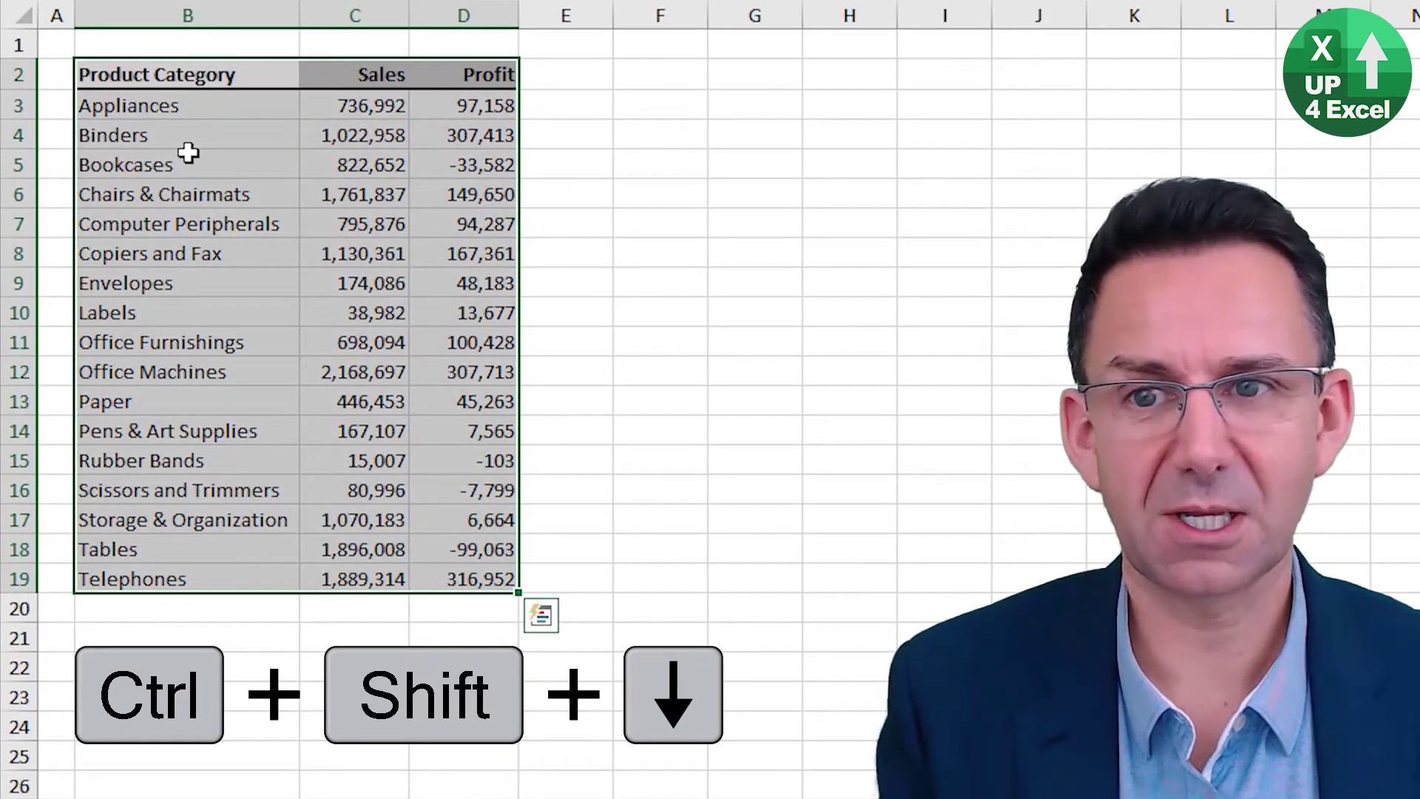
{"action": "key", "text": "ctrl+shift+Left"}
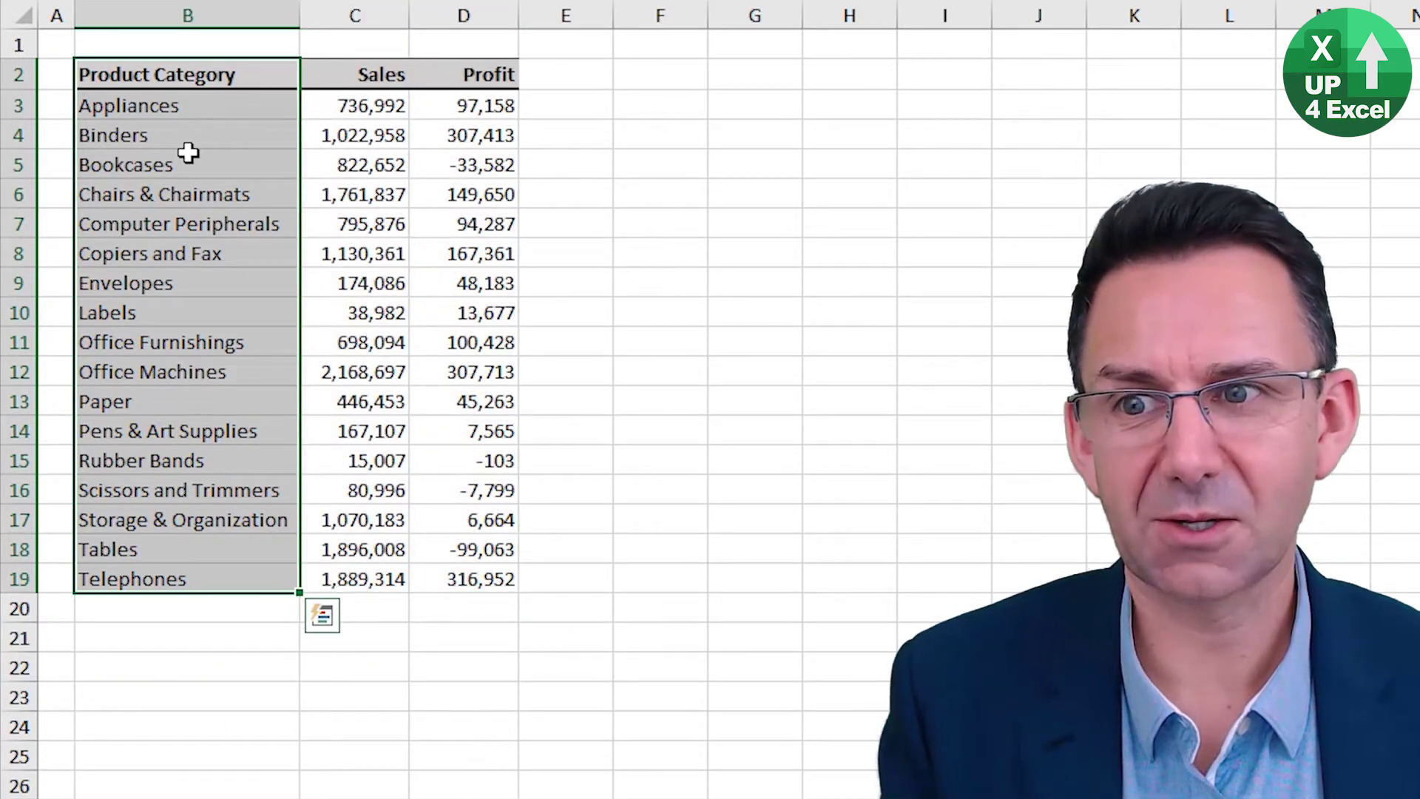
{"action": "key", "text": "ctrl+shift+Up"}
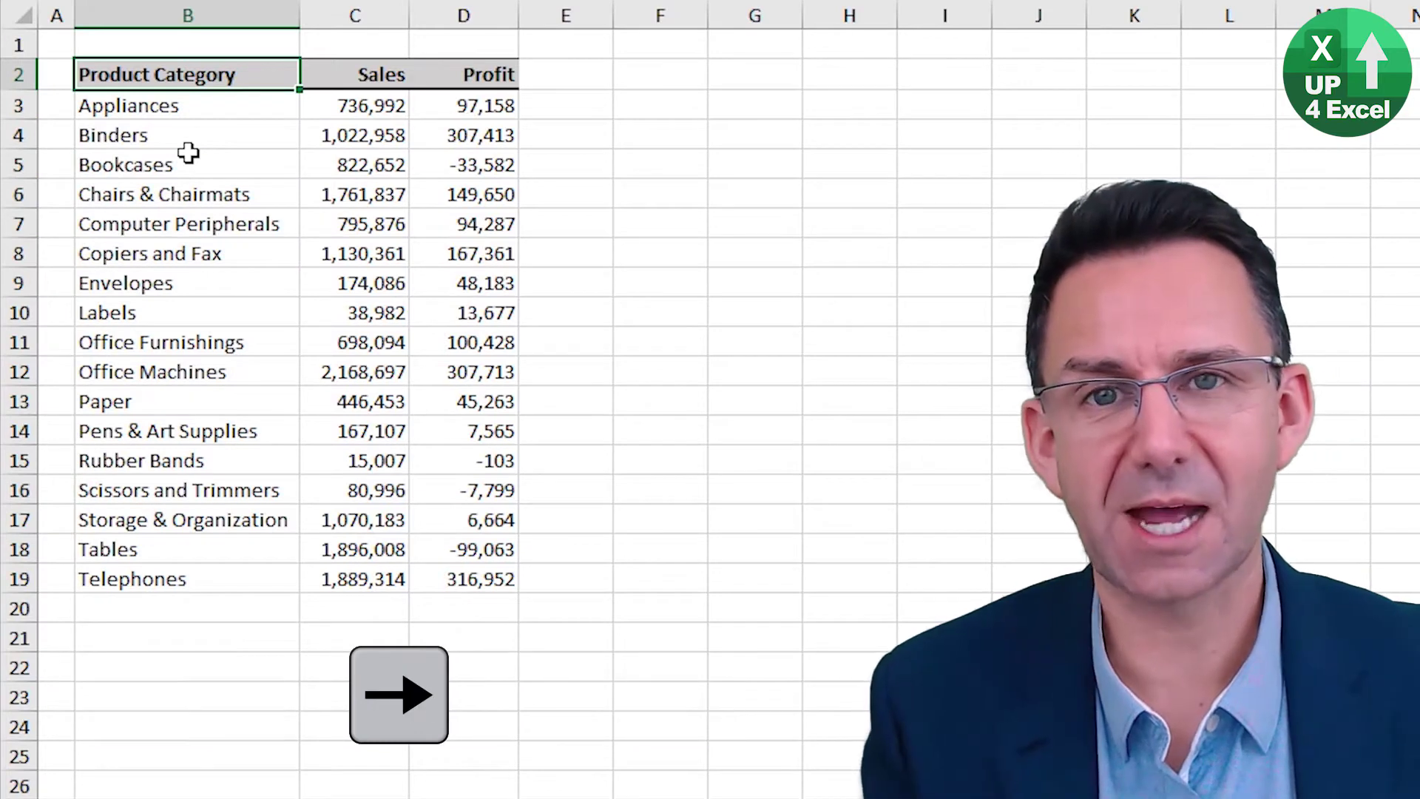
Jump to the sheet's last column and last row, then back to the Product Category header
{"action": "key", "text": "Right"}
{"action": "key", "text": "Right"}
{"action": "key", "text": "Right"}
{"action": "key", "text": "Right"}
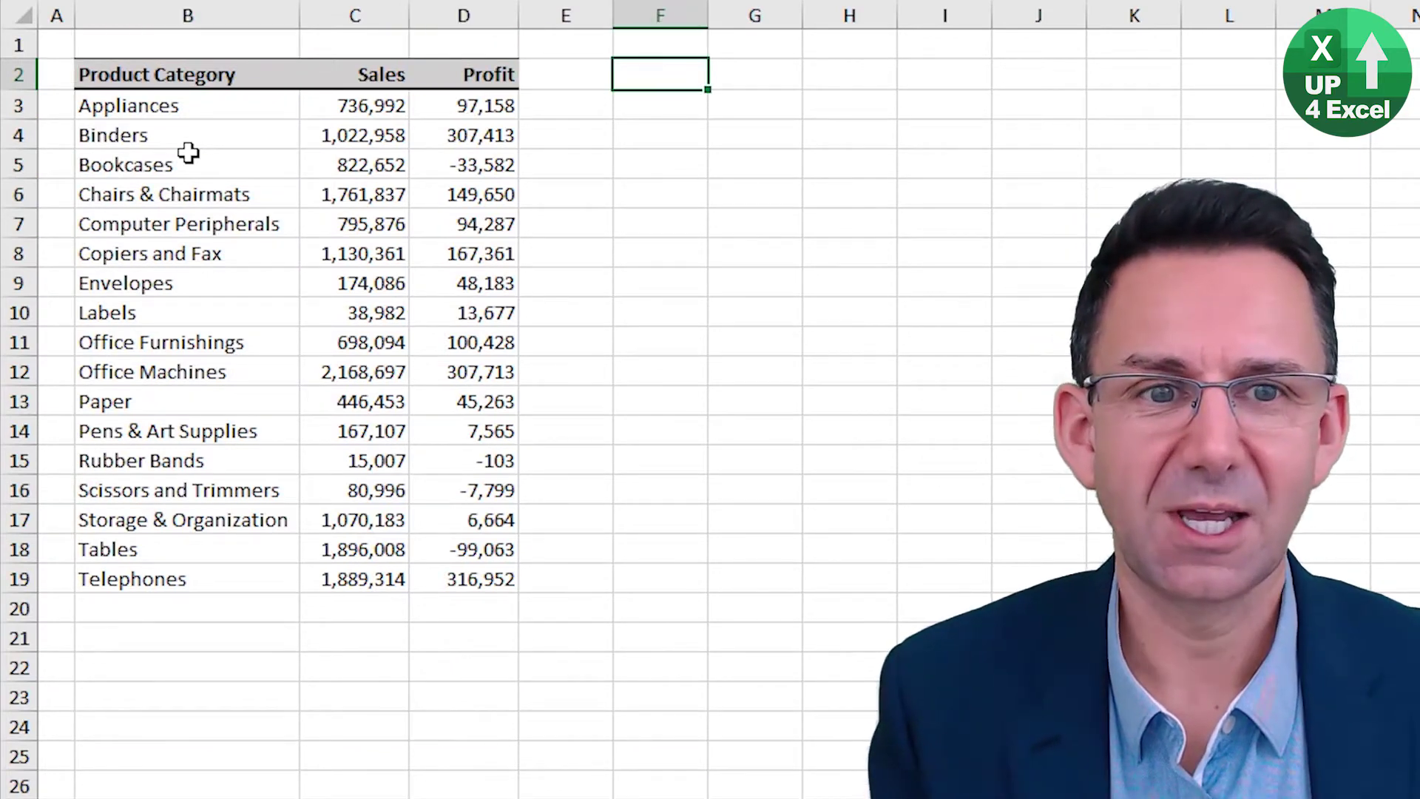
{"action": "key", "text": "ctrl+Right"}
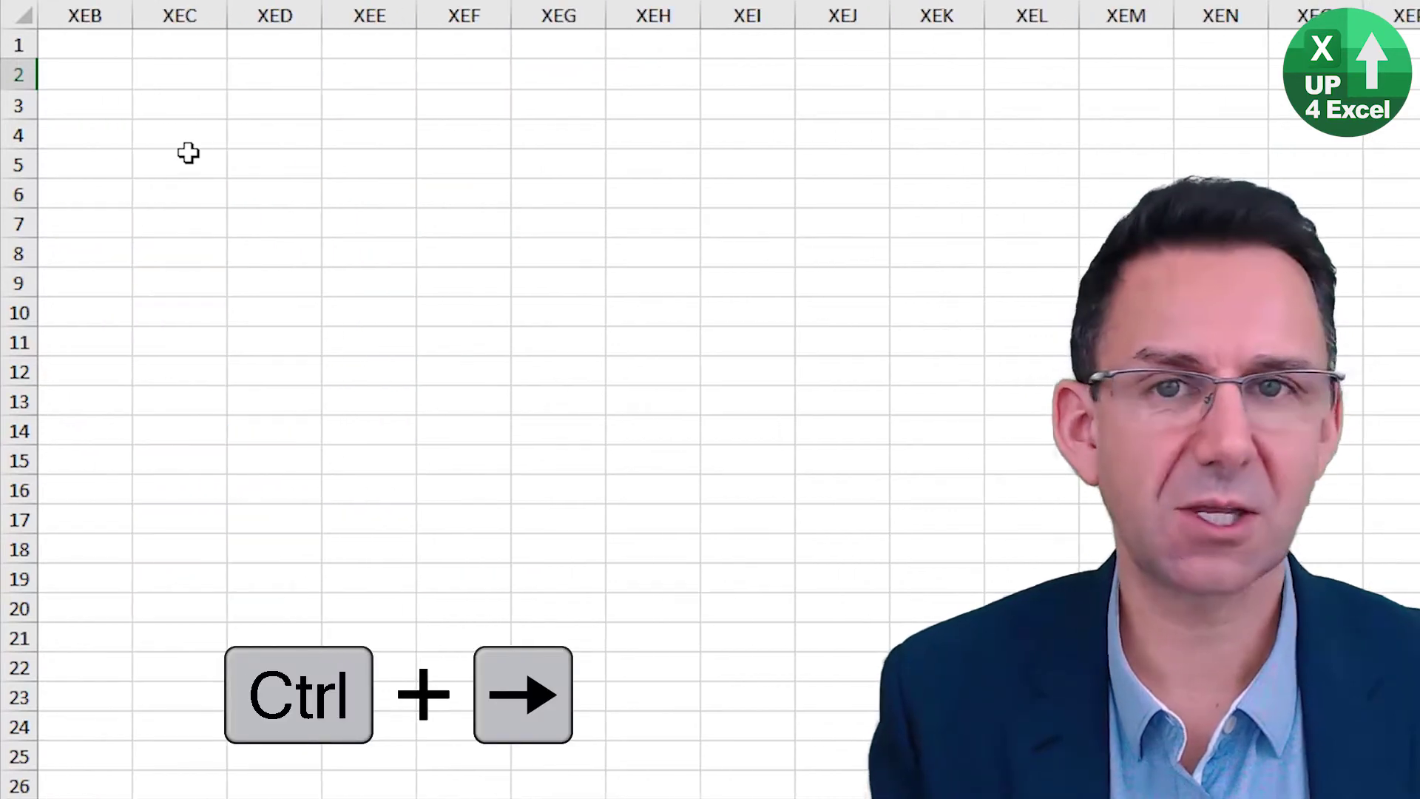
{"action": "key", "text": "ctrl+Left"}
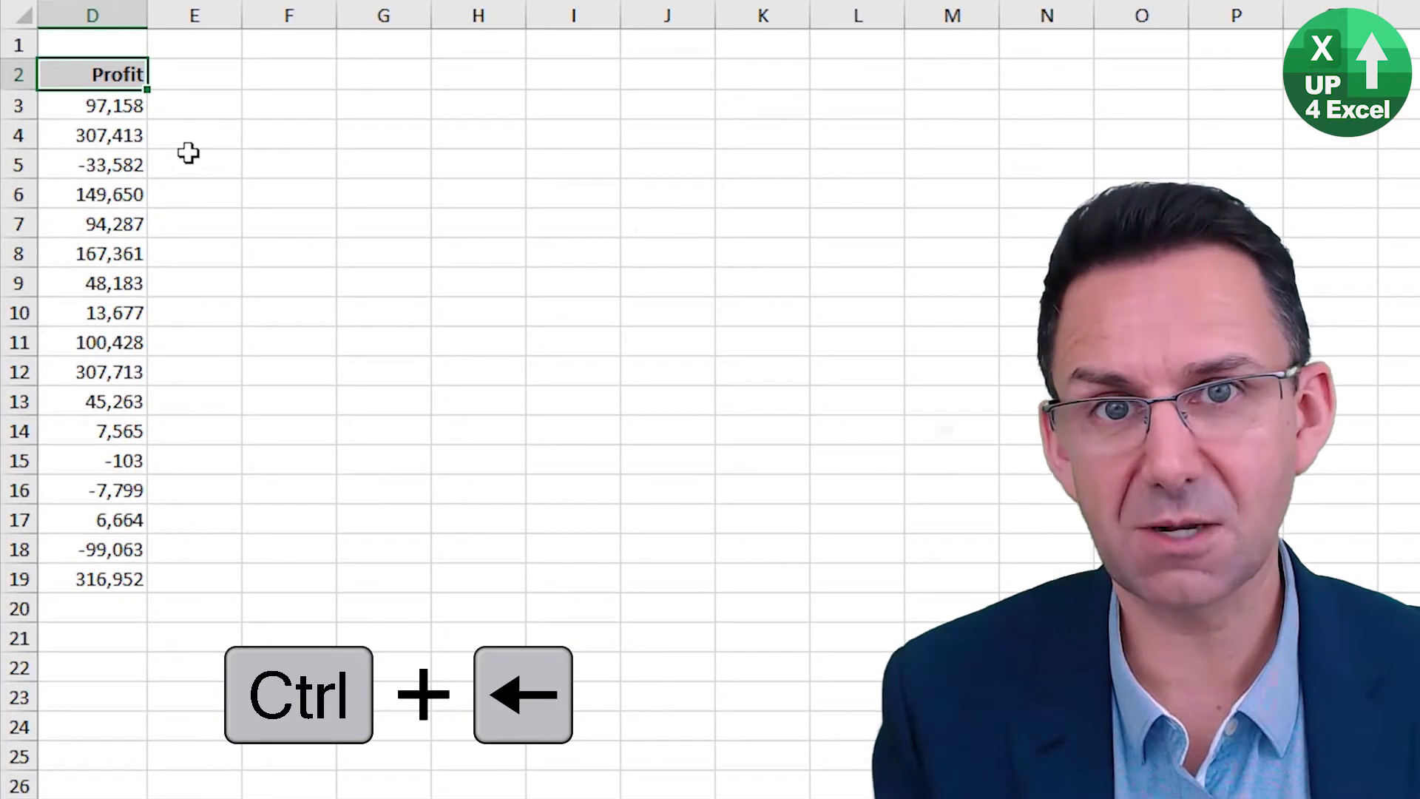
{"action": "key", "text": "ctrl+Down"}
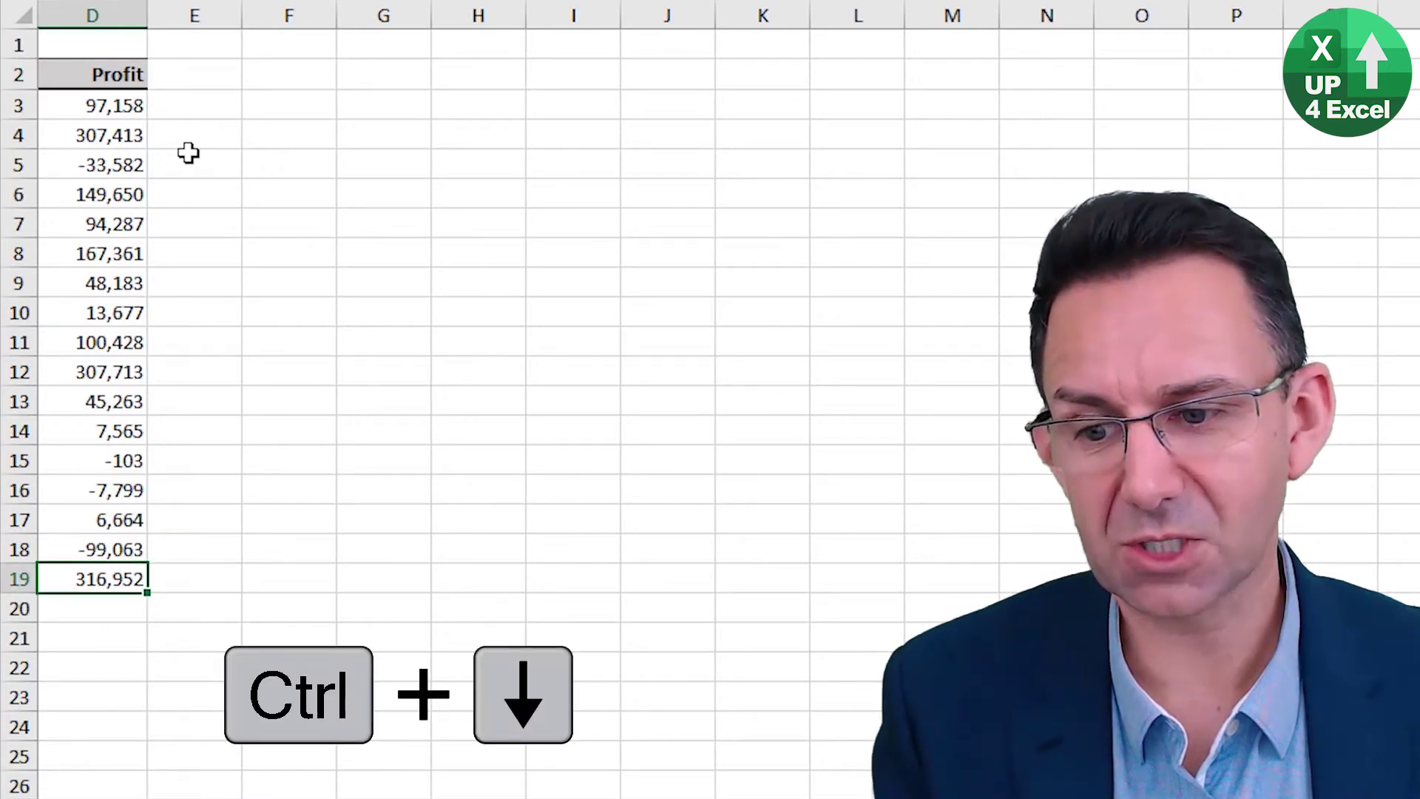
{"action": "key", "text": "ctrl+Down"}
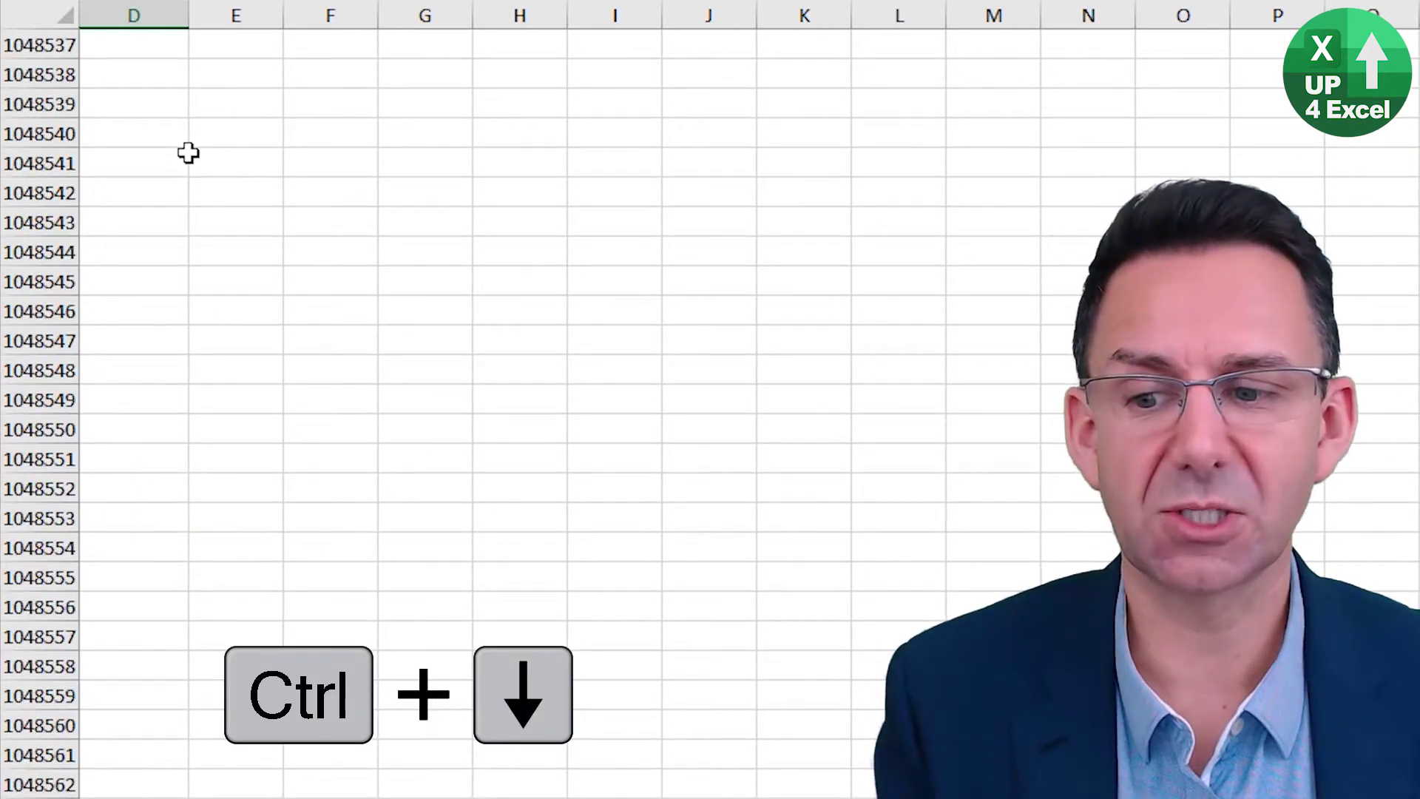
{"action": "key", "text": "ctrl+Up"}
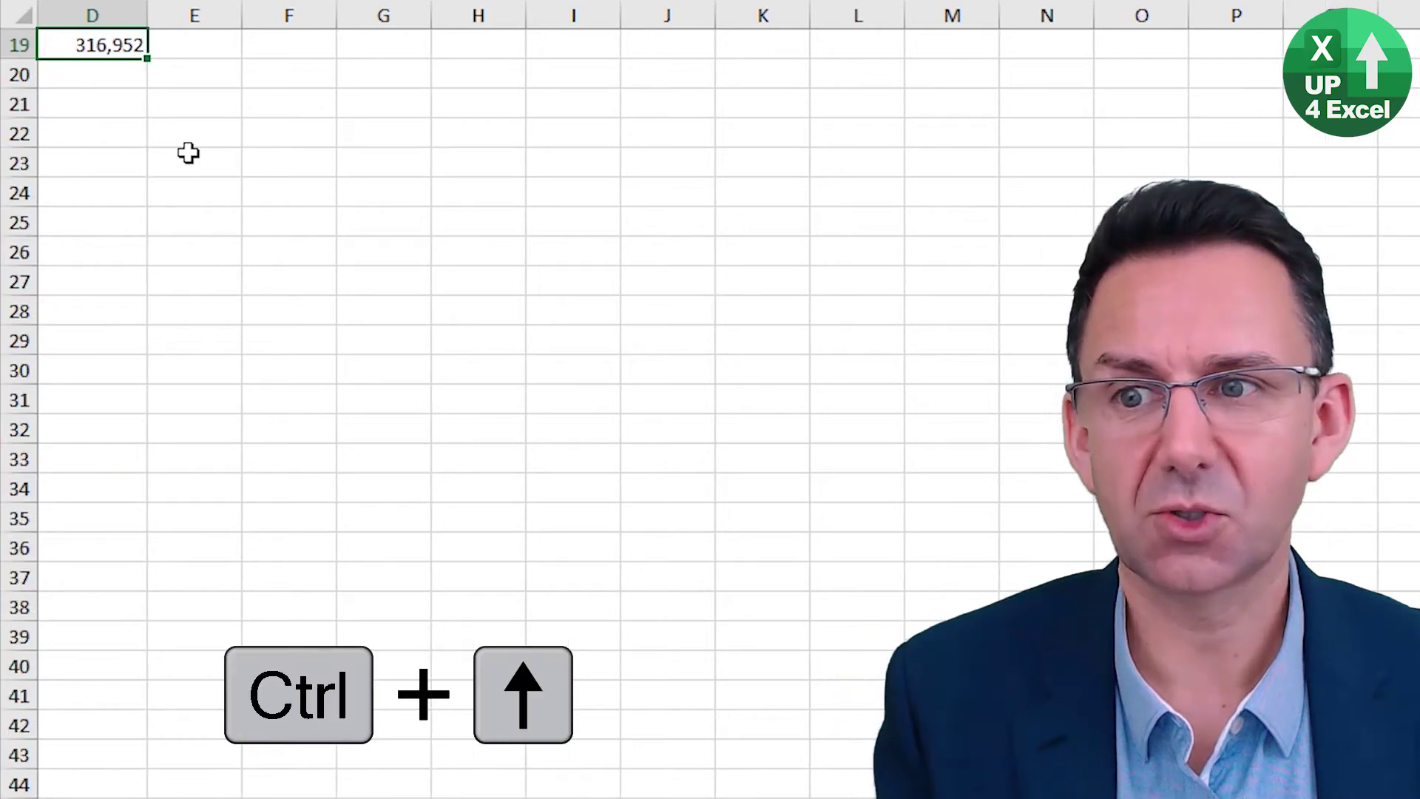
{"action": "key", "text": "ctrl+Up"}
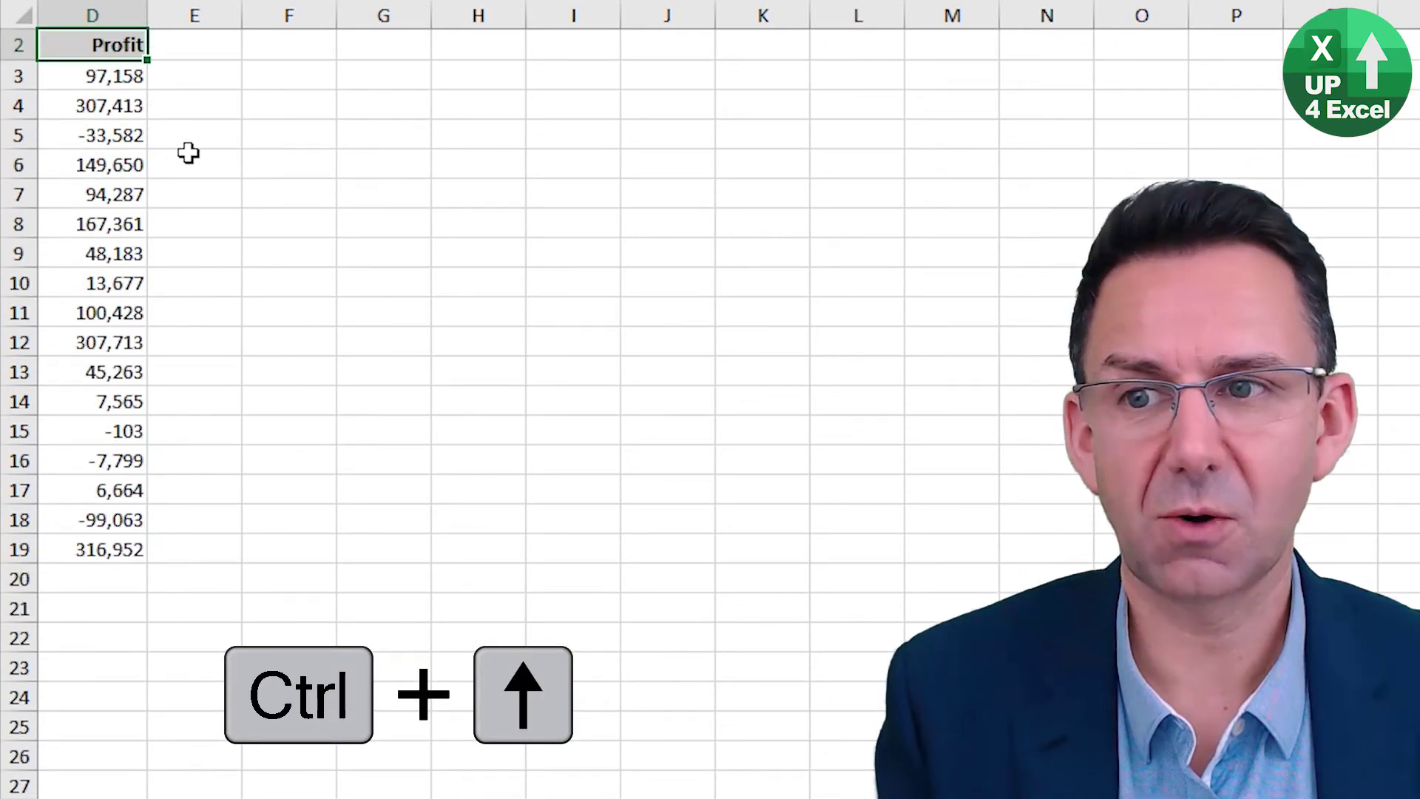
{"action": "key", "text": "ctrl+Left"}
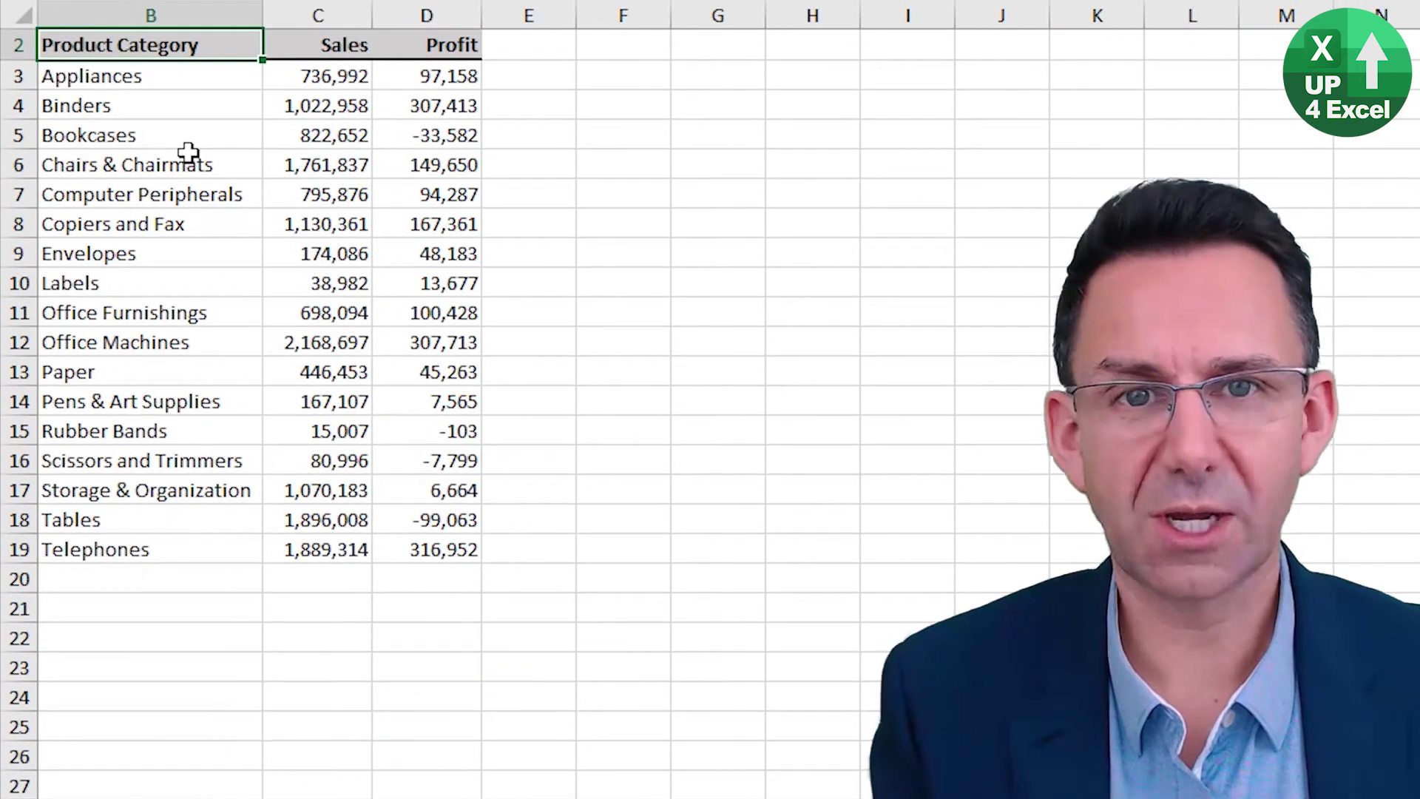
Jump to A1 and D19, then select back toward A1, trimming the empty column and row
{"action": "key", "text": "ctrl+Home"}
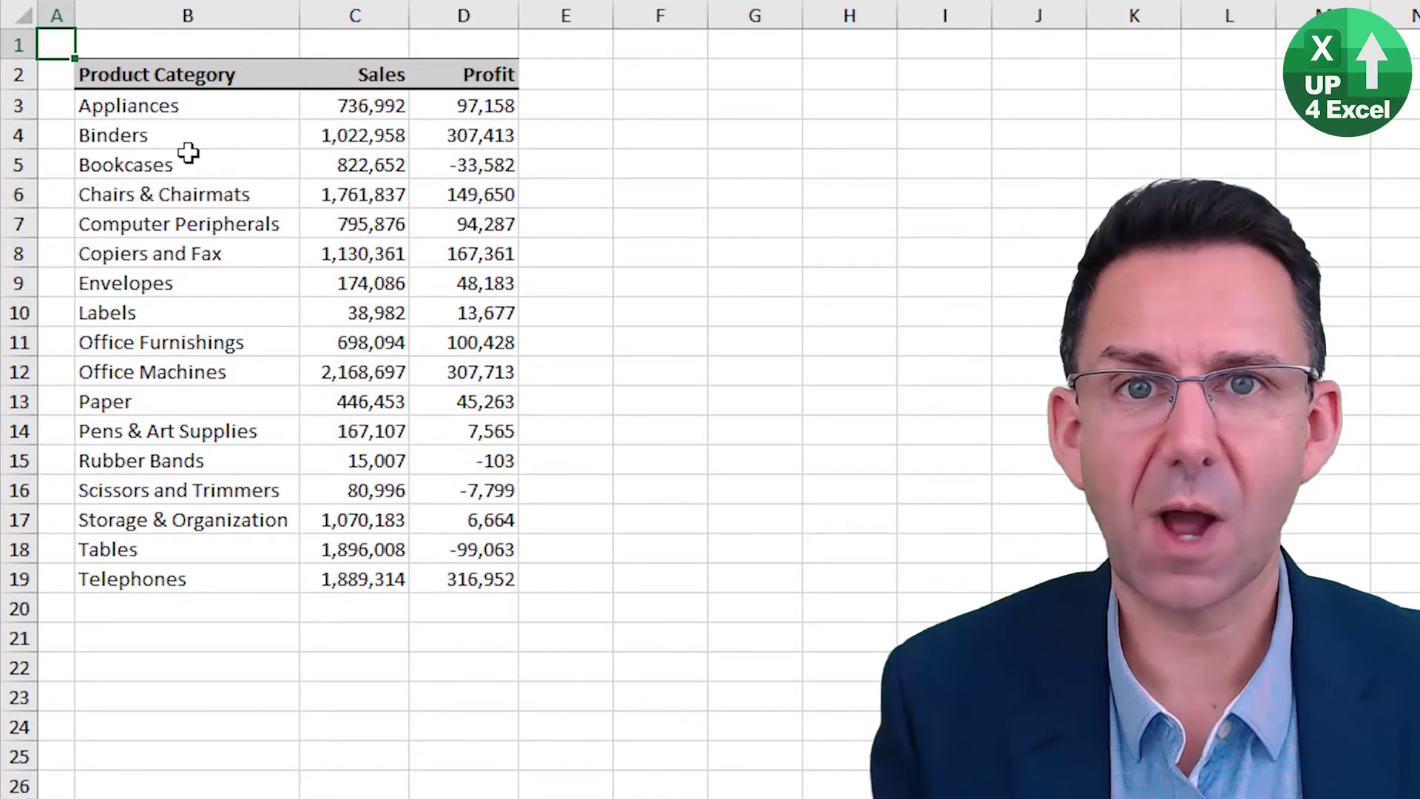
{"action": "key", "text": "ctrl+End"}
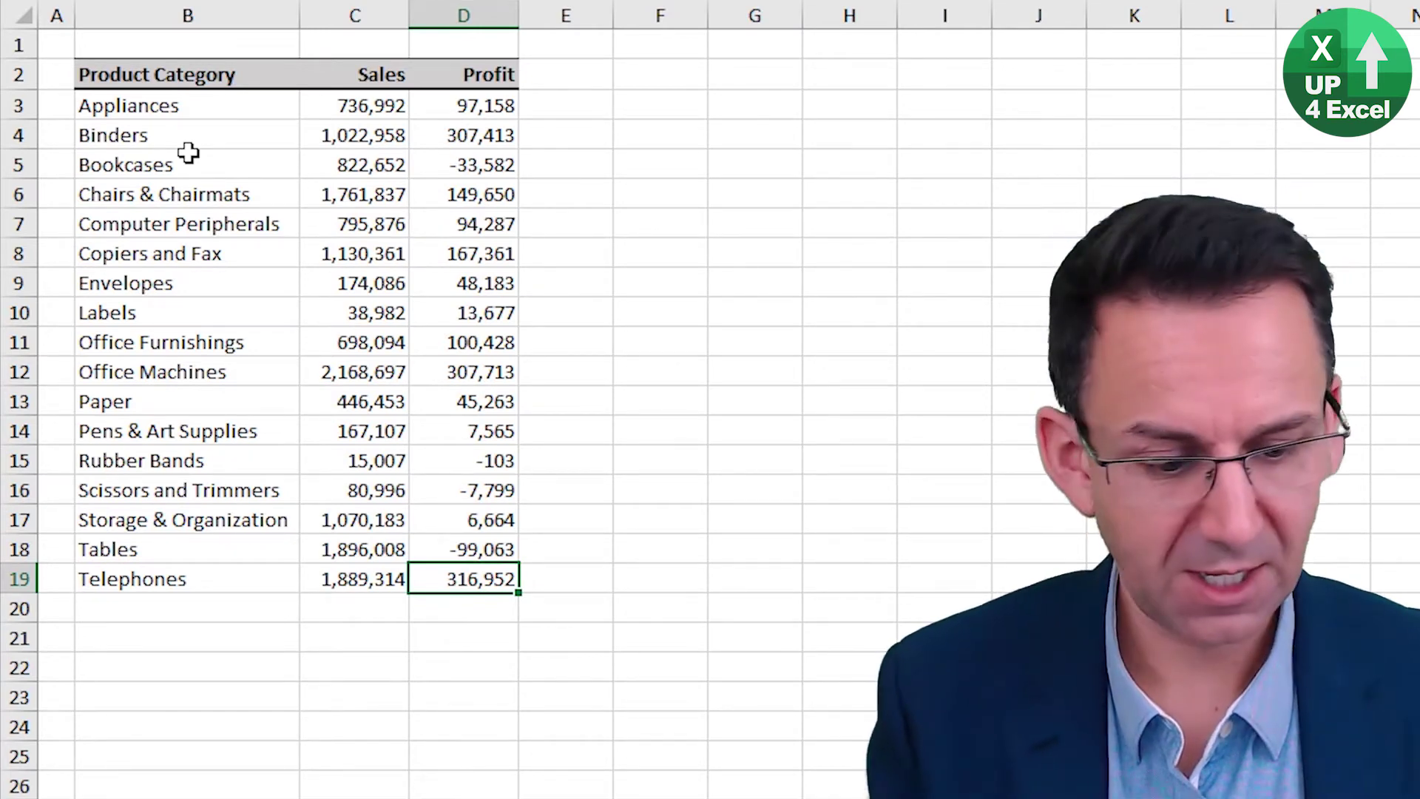
{"action": "key", "text": "ctrl+shift+Home"}
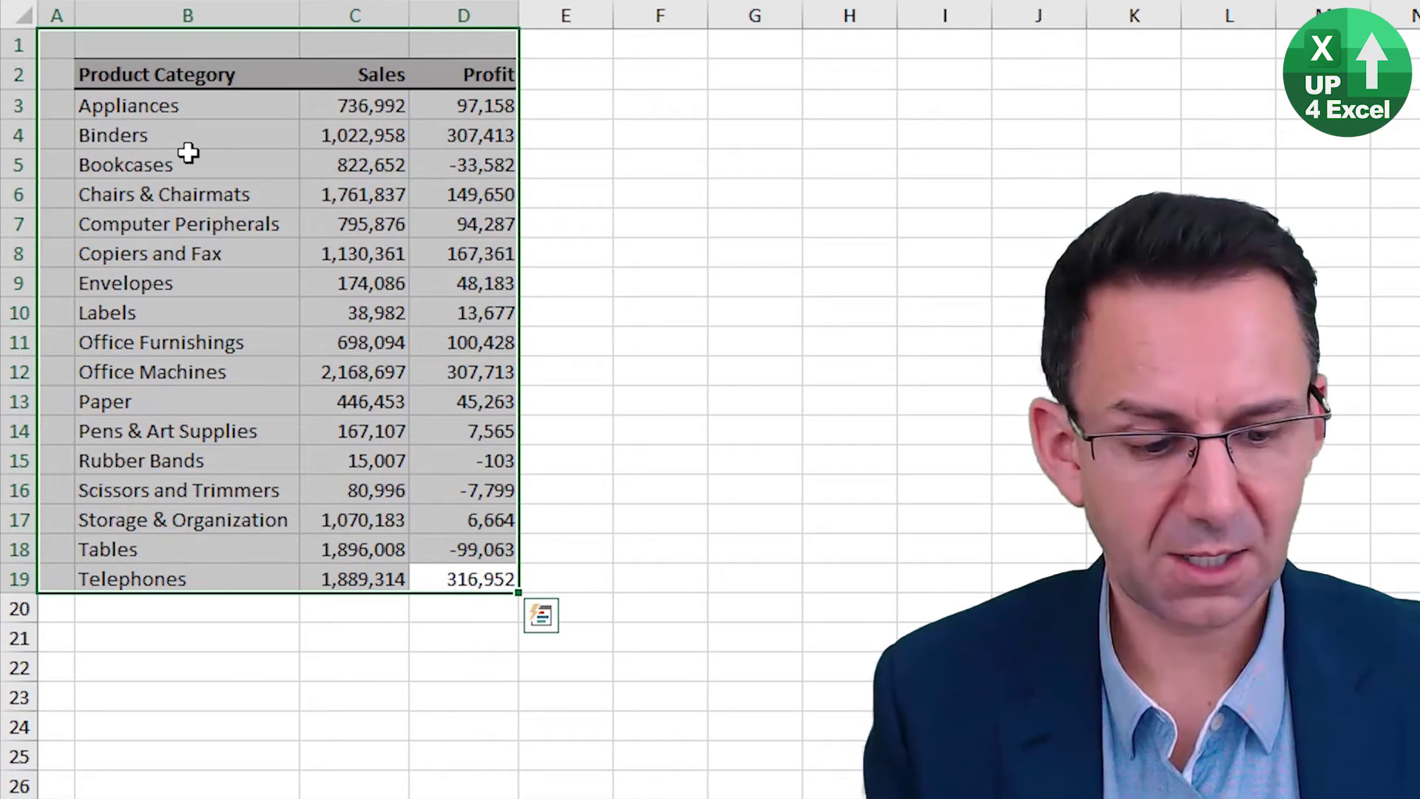
{"action": "key", "text": "ctrl+shift+Right"}
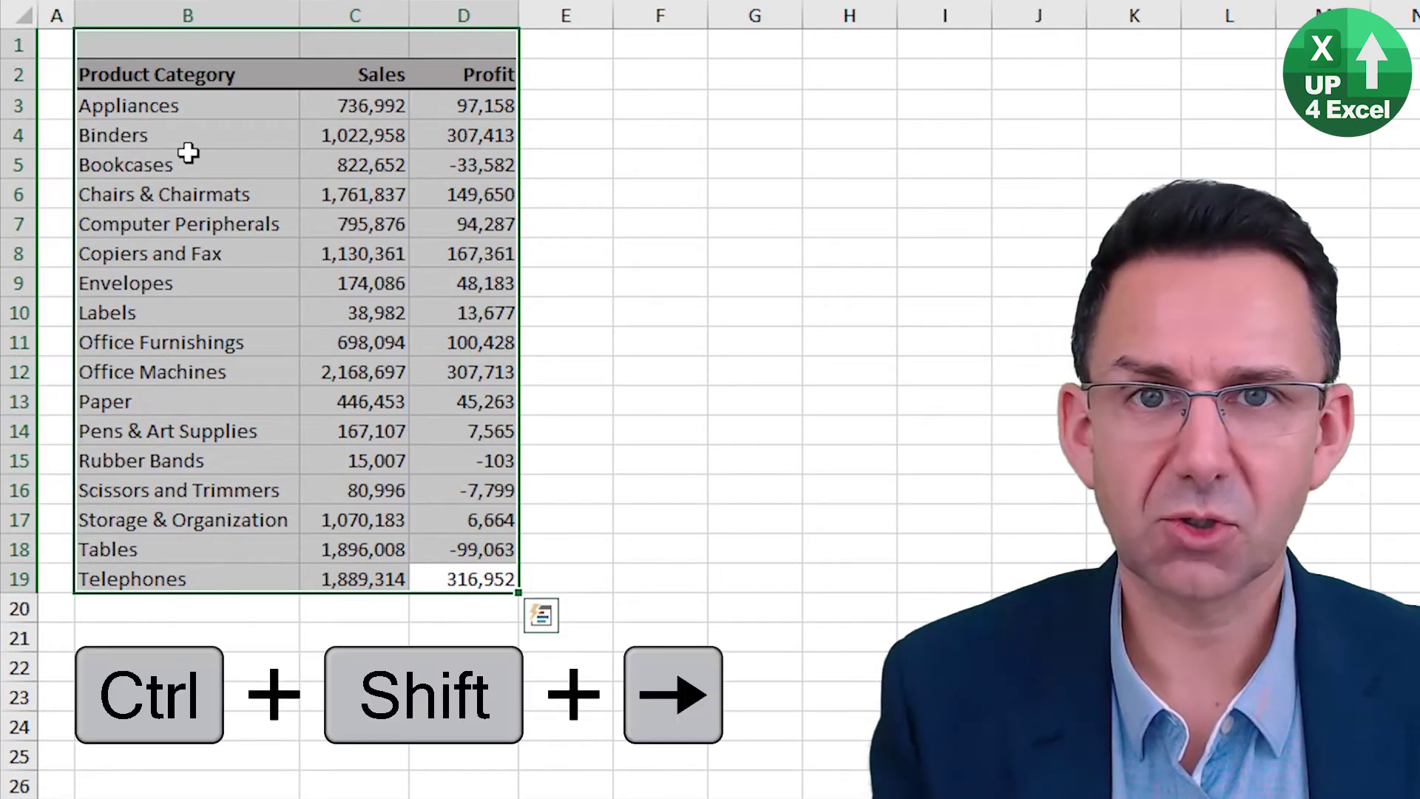
{"action": "key", "text": "ctrl+shift+Down"}
Dismiss the Quick Analysis suggestions and select the whole table A1:D19 with Ctrl+Shift+End
{"action": "key", "text": "ctrl+q"}
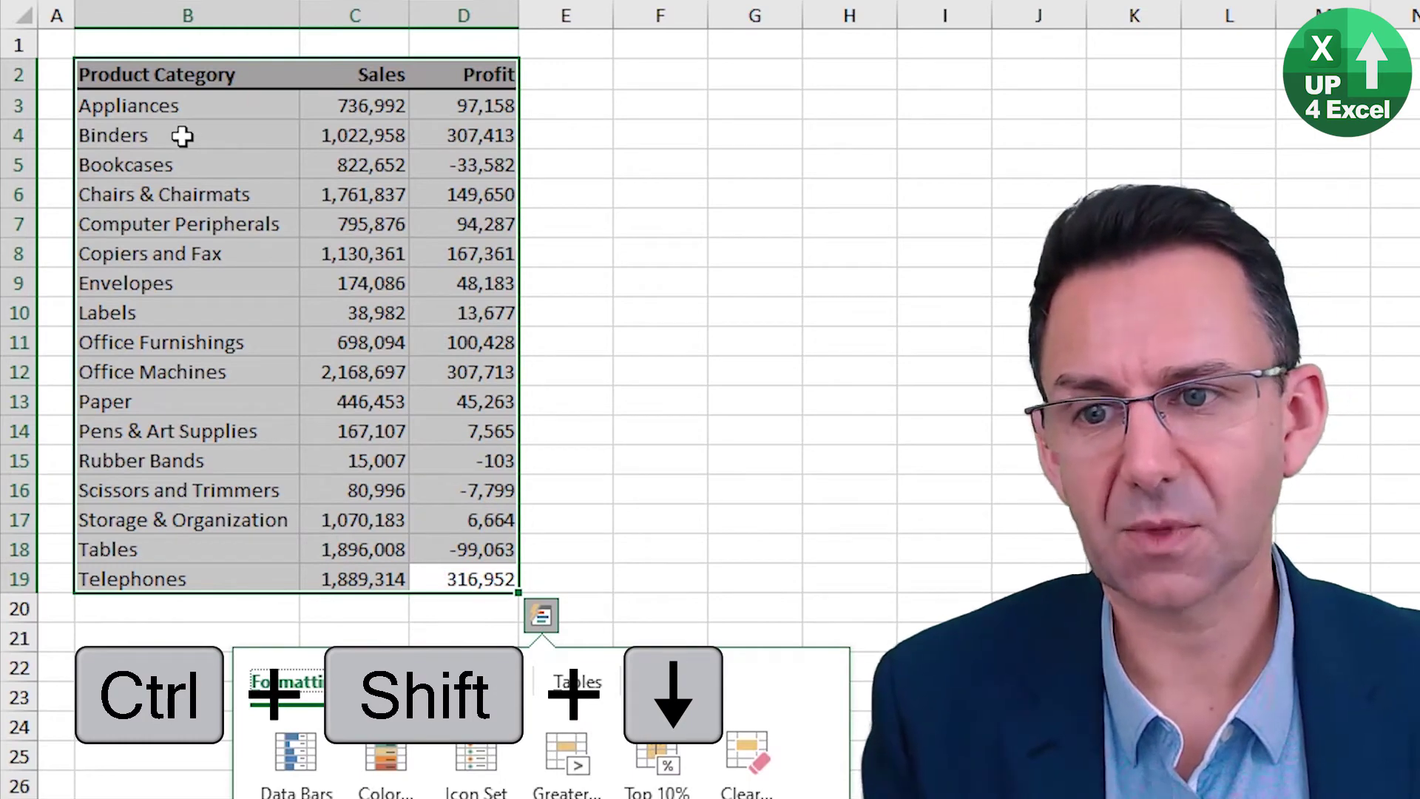
{"action": "key", "text": "Escape"}
{"action": "key", "text": "ctrl+Home"}
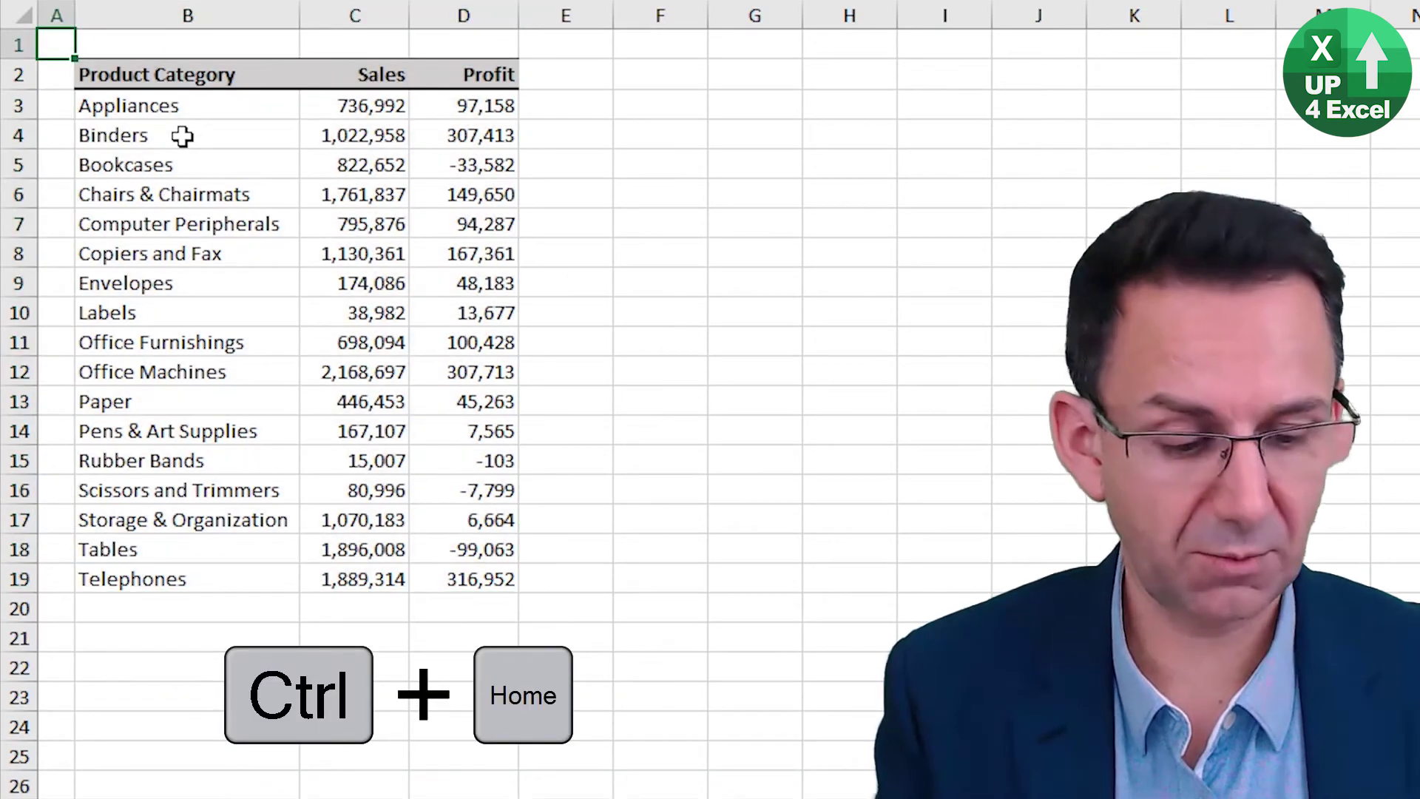
{"action": "key", "text": "ctrl+shift+End"}
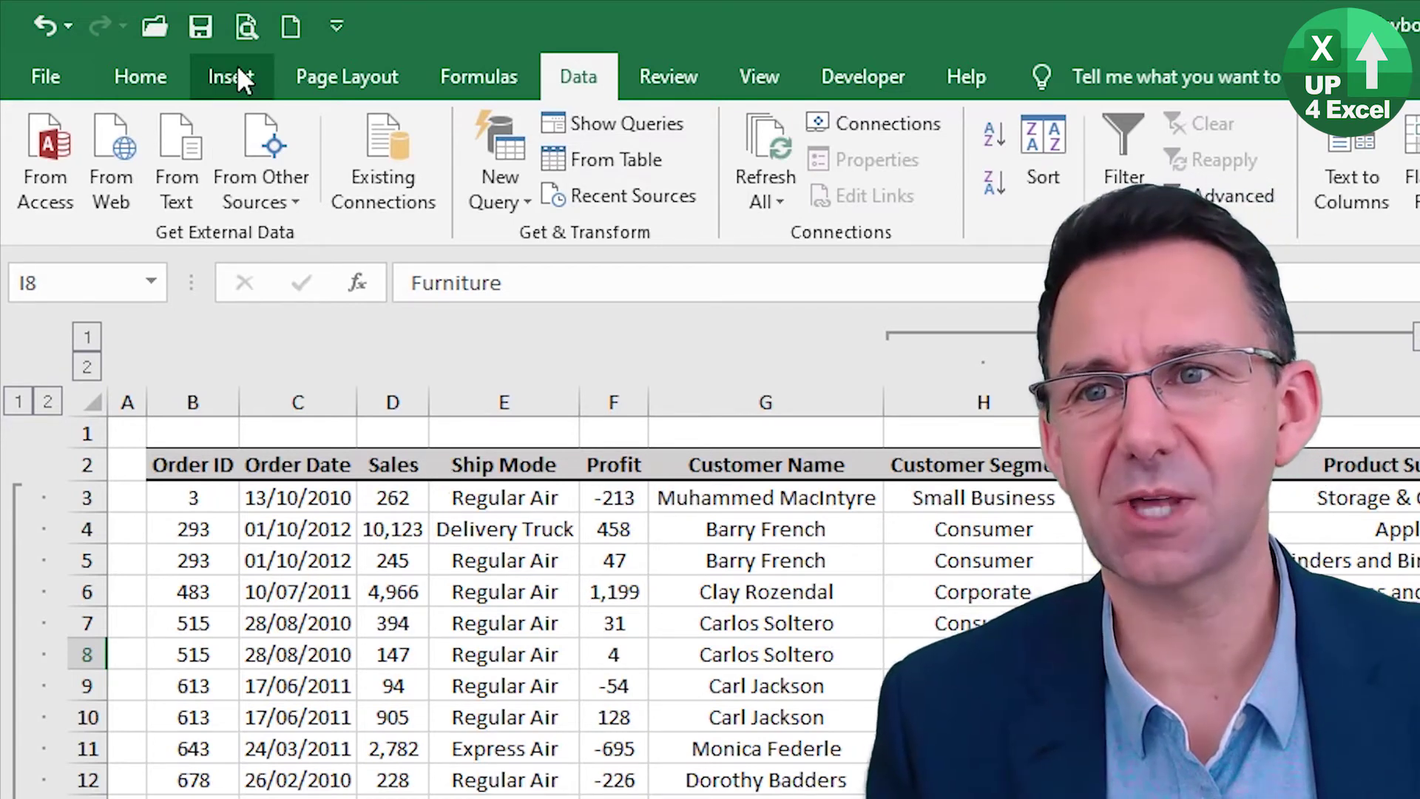
Add Refresh All from the popular commands to the Quick Access Toolbar via More Commands
{"action": "left_click", "coordinate": [336, 26]}
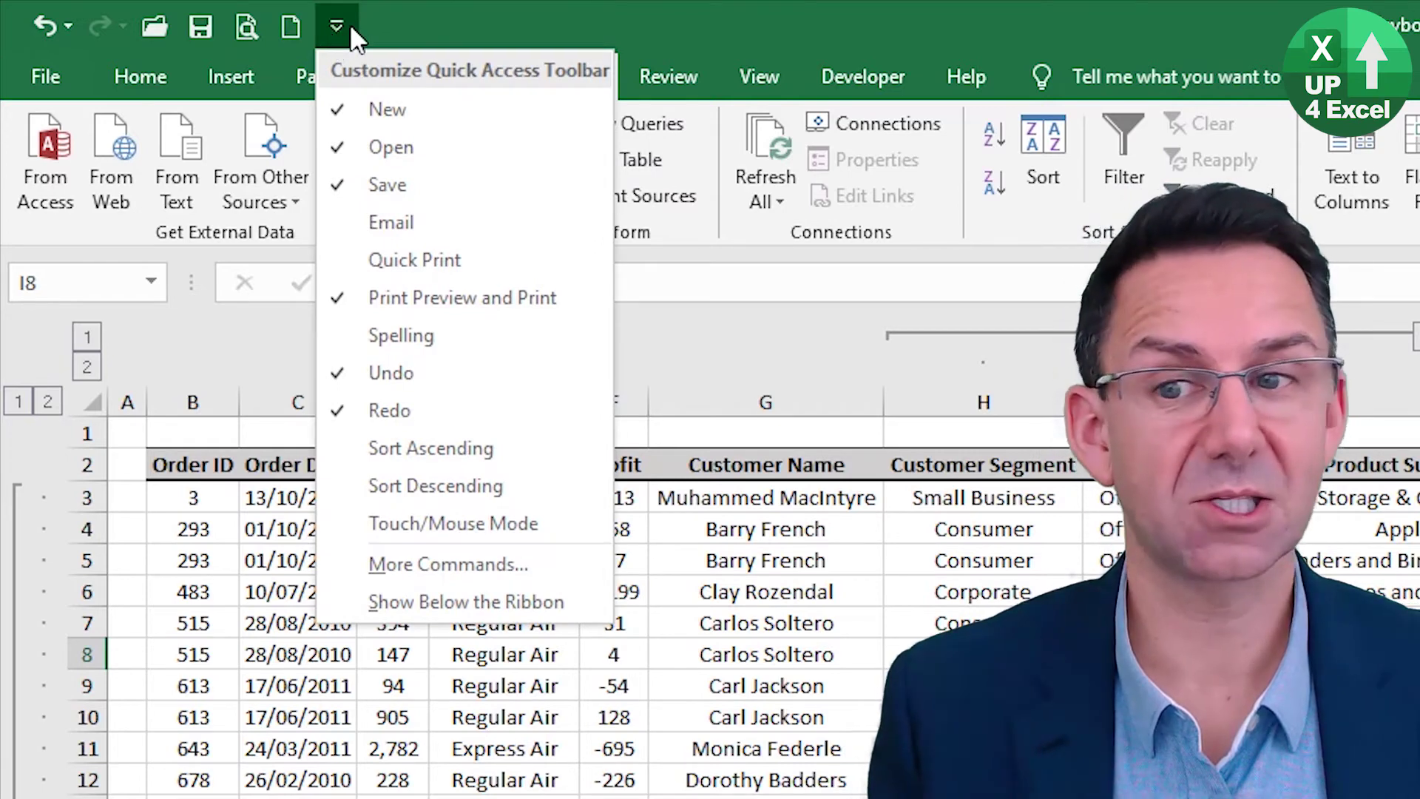
{"action": "left_click", "coordinate": [466, 569]}
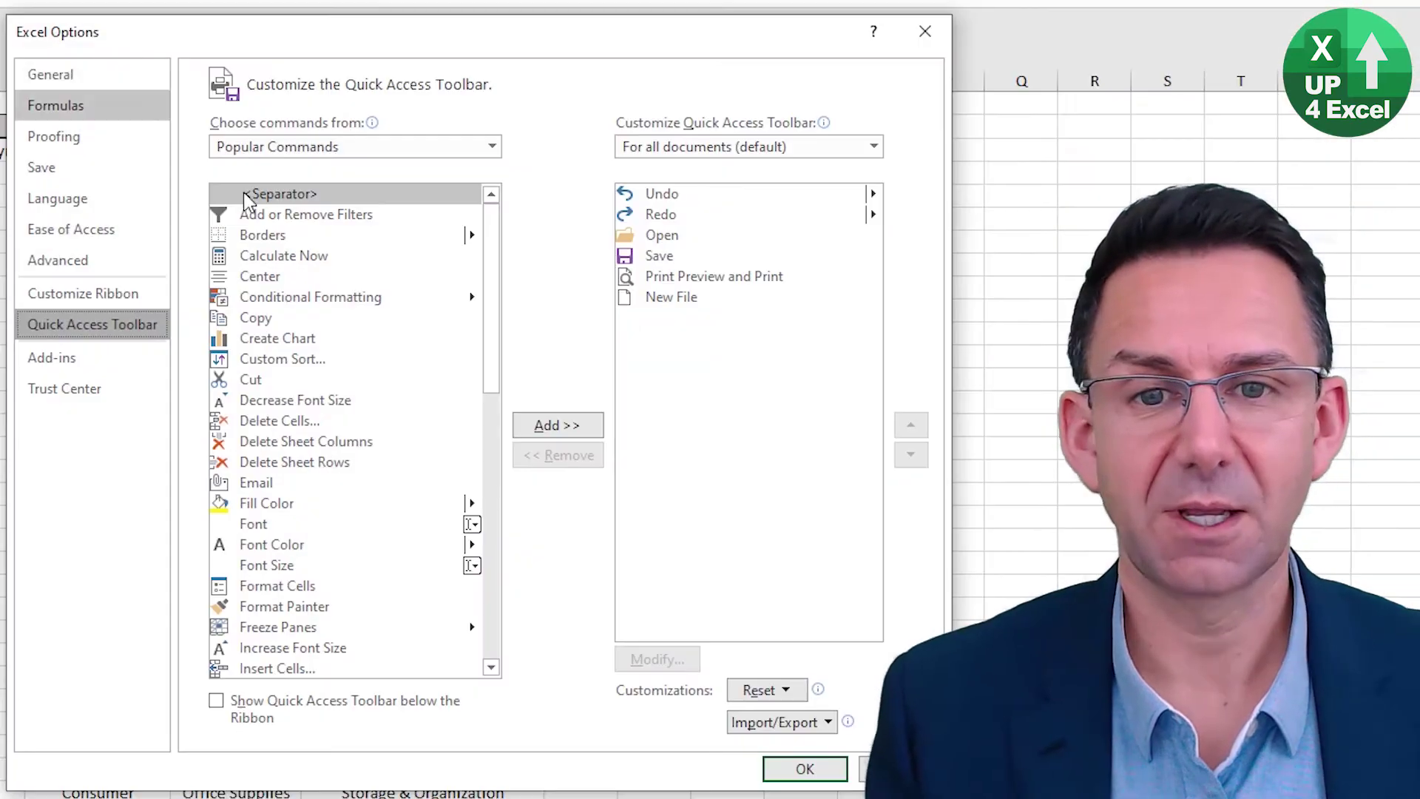
{"action": "scroll", "coordinate": [326, 456], "scroll_direction": "down", "scroll_amount": 7}
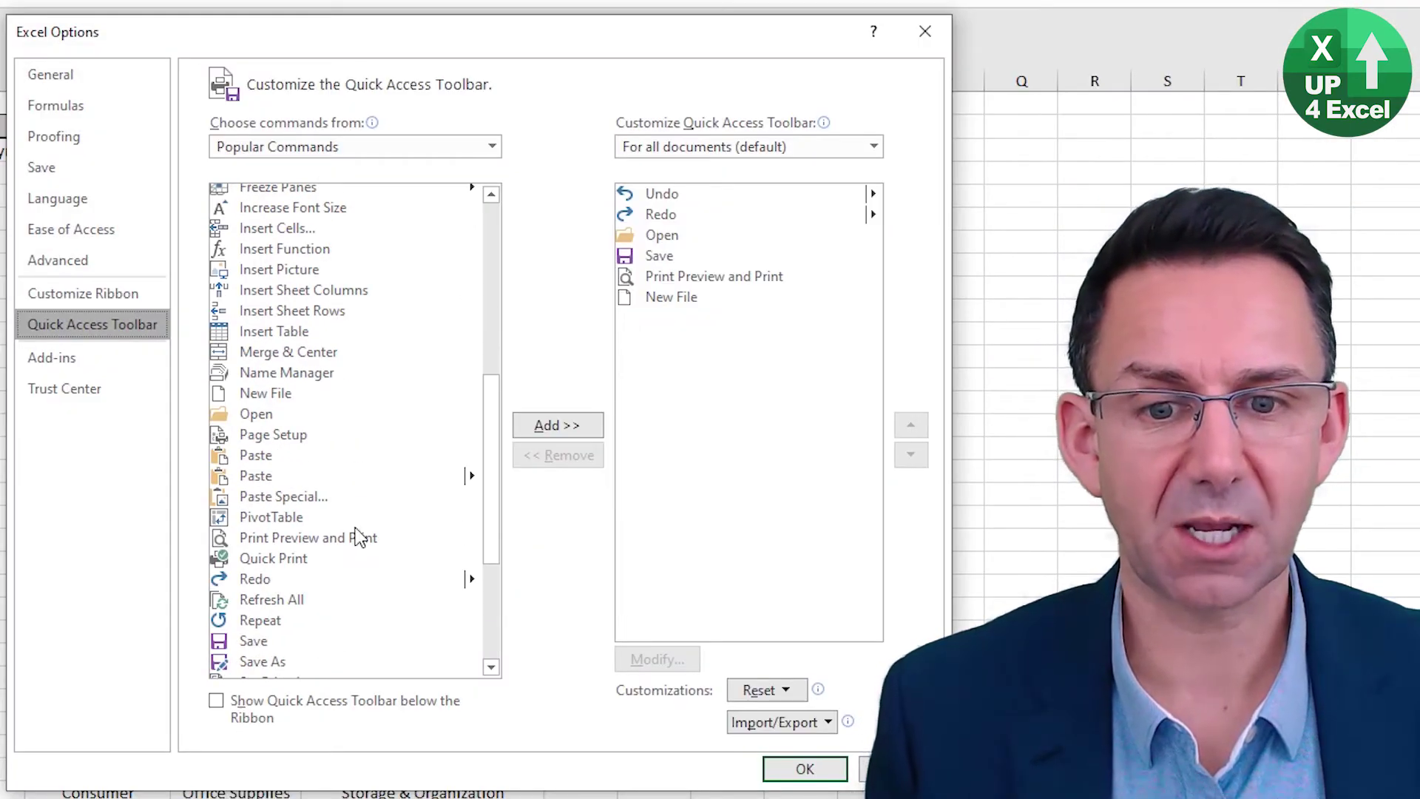
{"action": "left_click", "coordinate": [280, 601]}
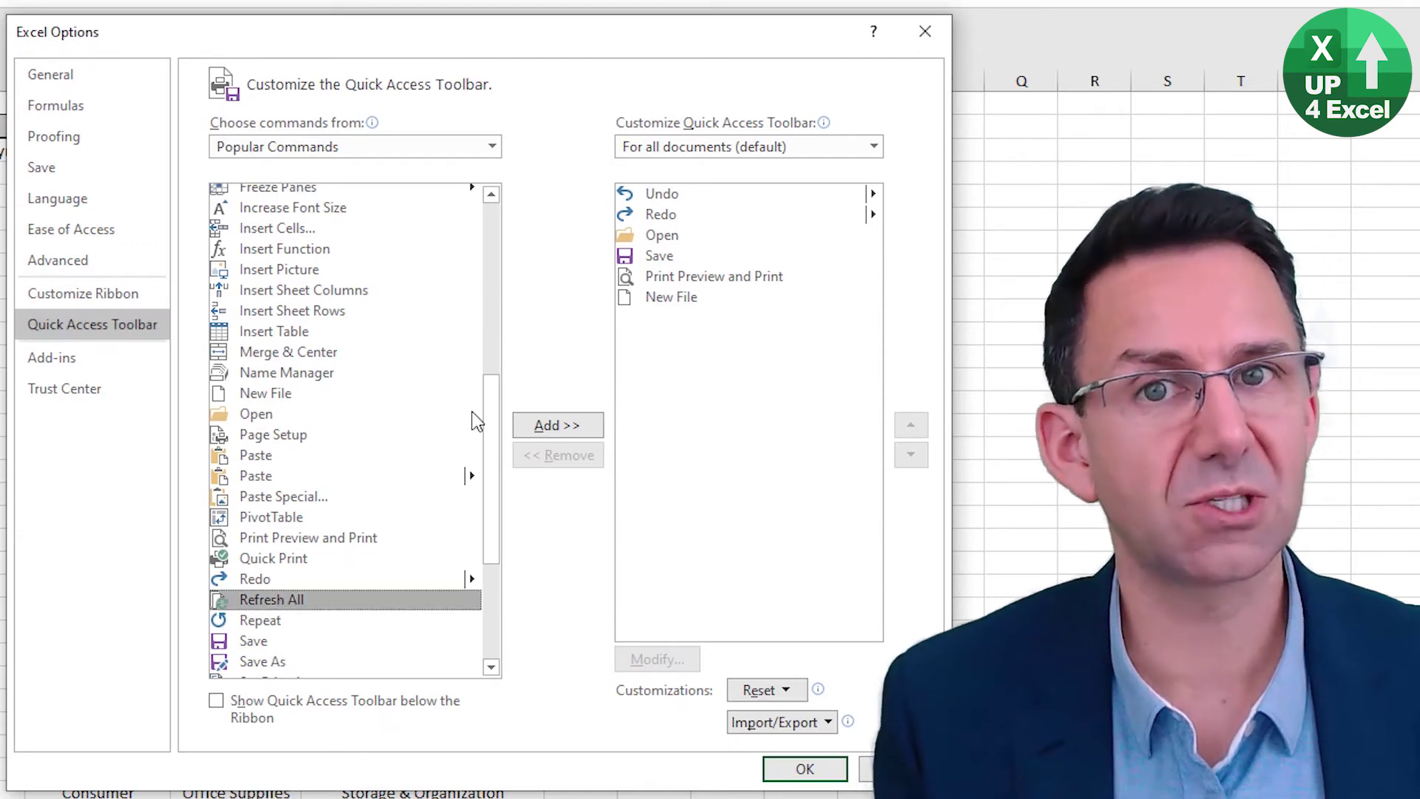
{"action": "left_click", "coordinate": [544, 422]}
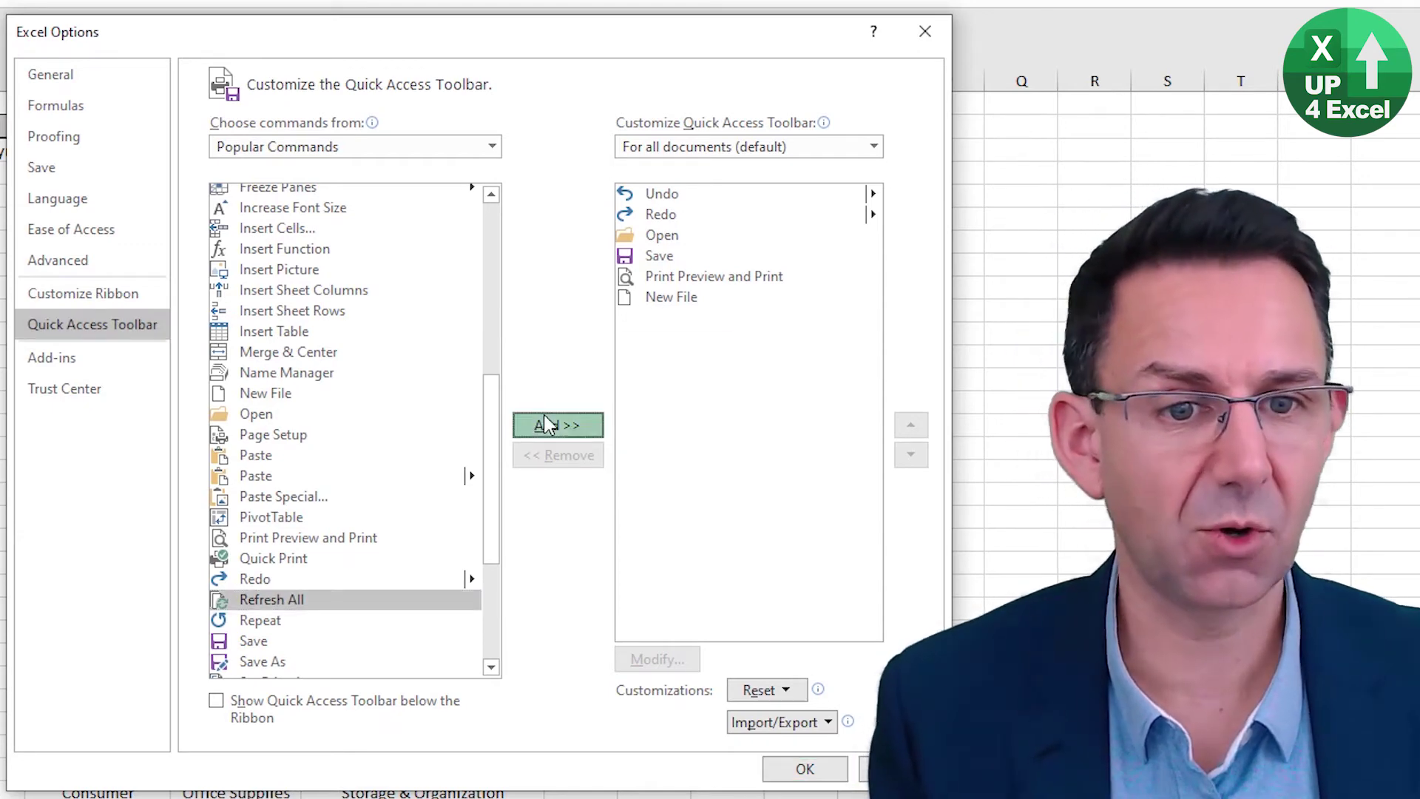
{"action": "left_click", "coordinate": [805, 769]}
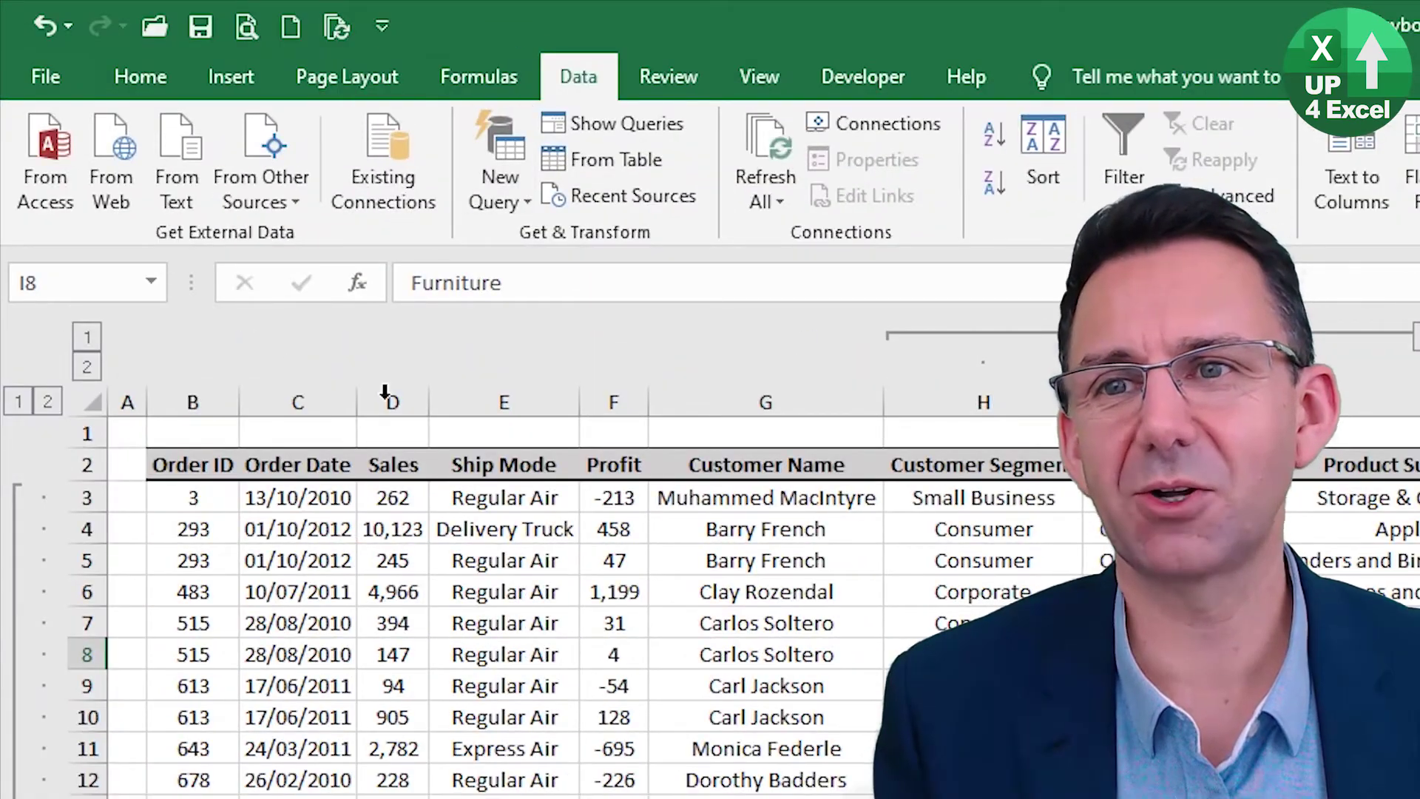
{"action": "key", "text": "alt"}
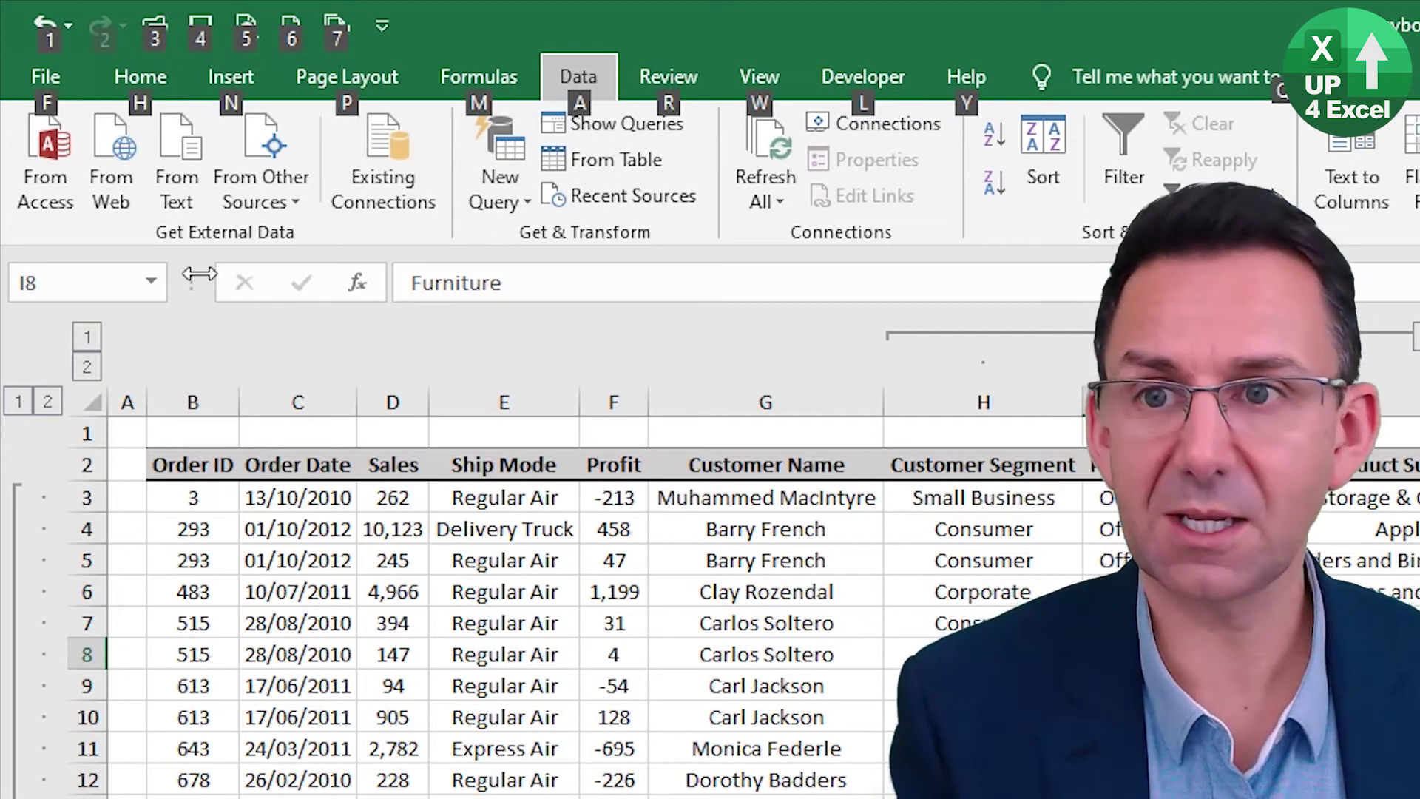
{"action": "key", "text": "alt"}
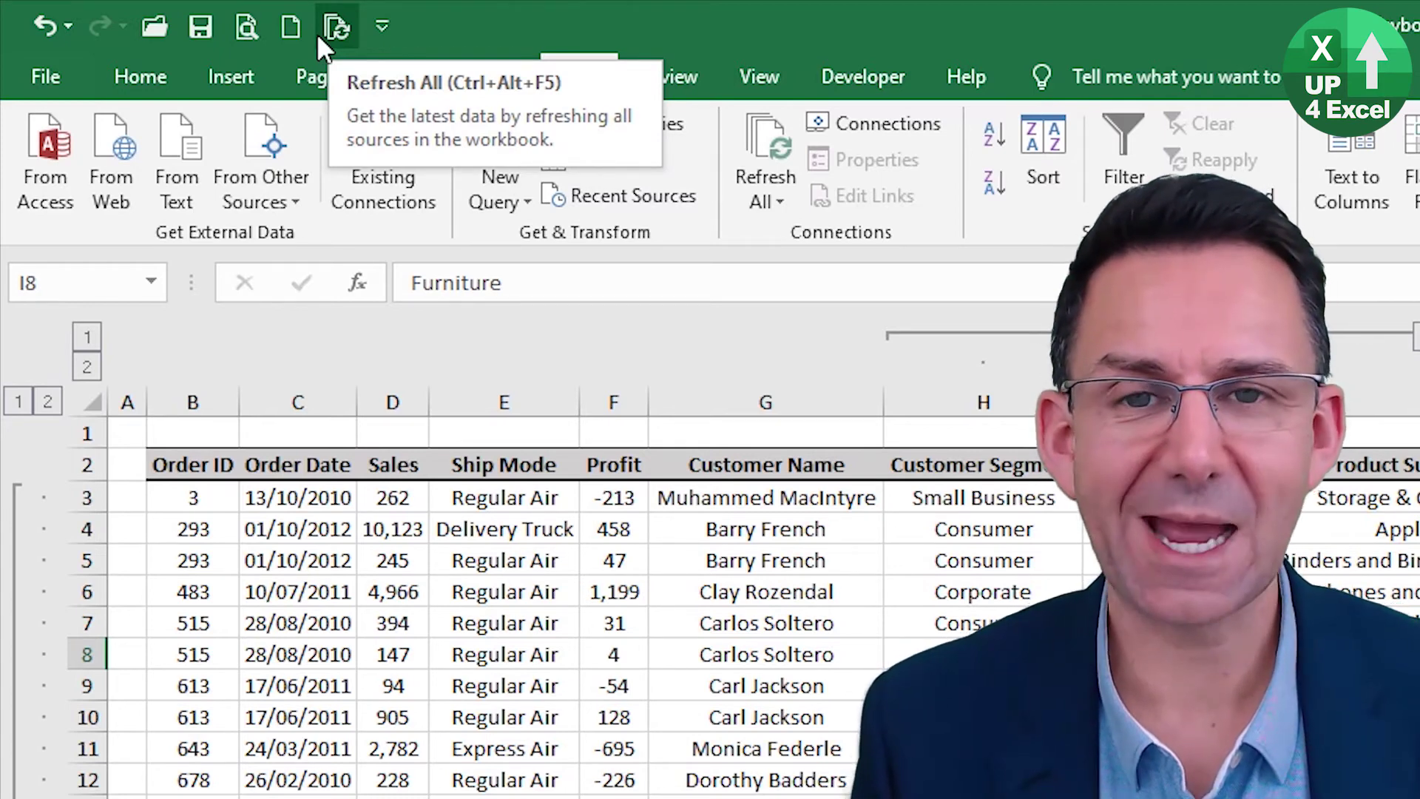
{"action": "left_click", "coordinate": [622, 521]}
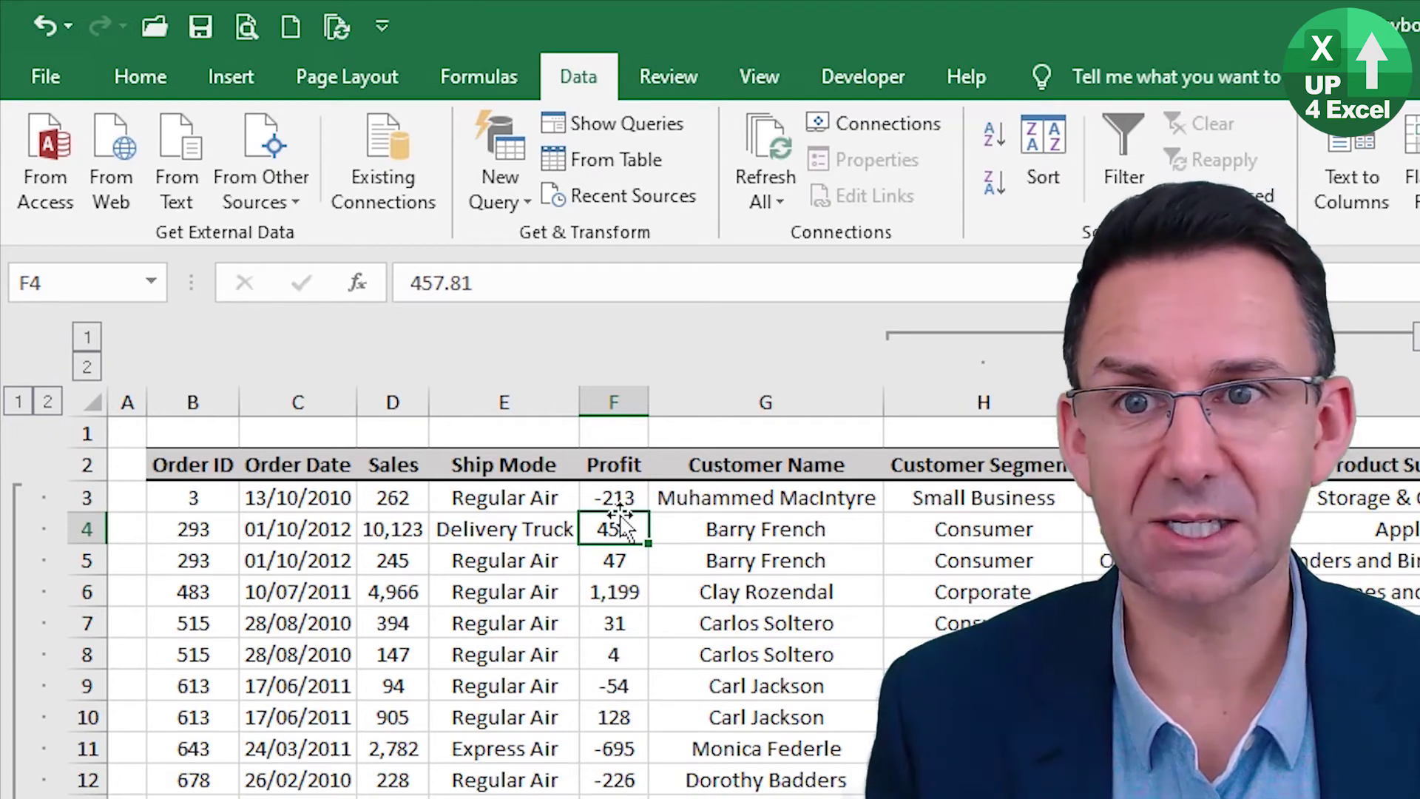
Start recording Macro2 from the Developer tab, entering and clearing uppercase D and F as shortcut letters
{"action": "left_click", "coordinate": [892, 75]}
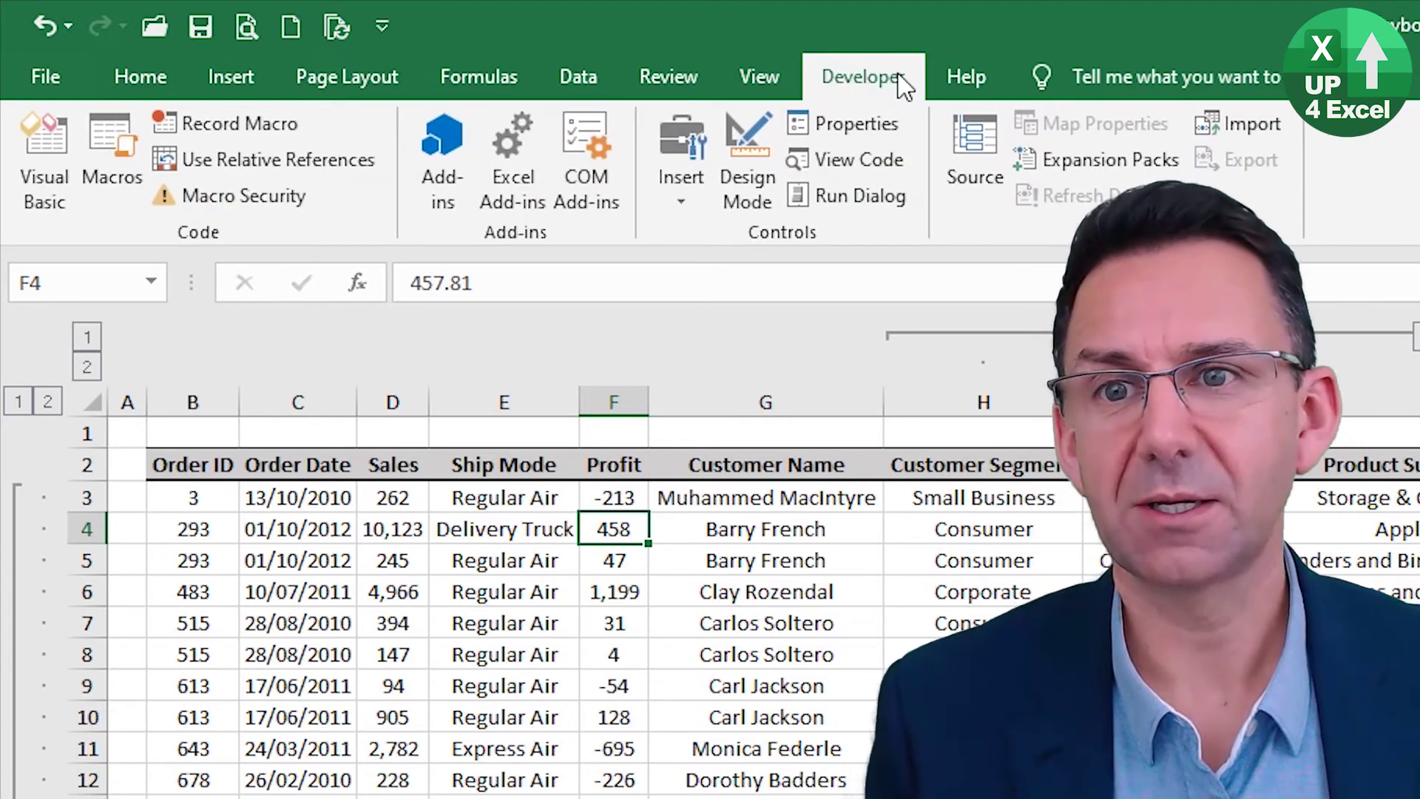
{"action": "left_click", "coordinate": [244, 127]}
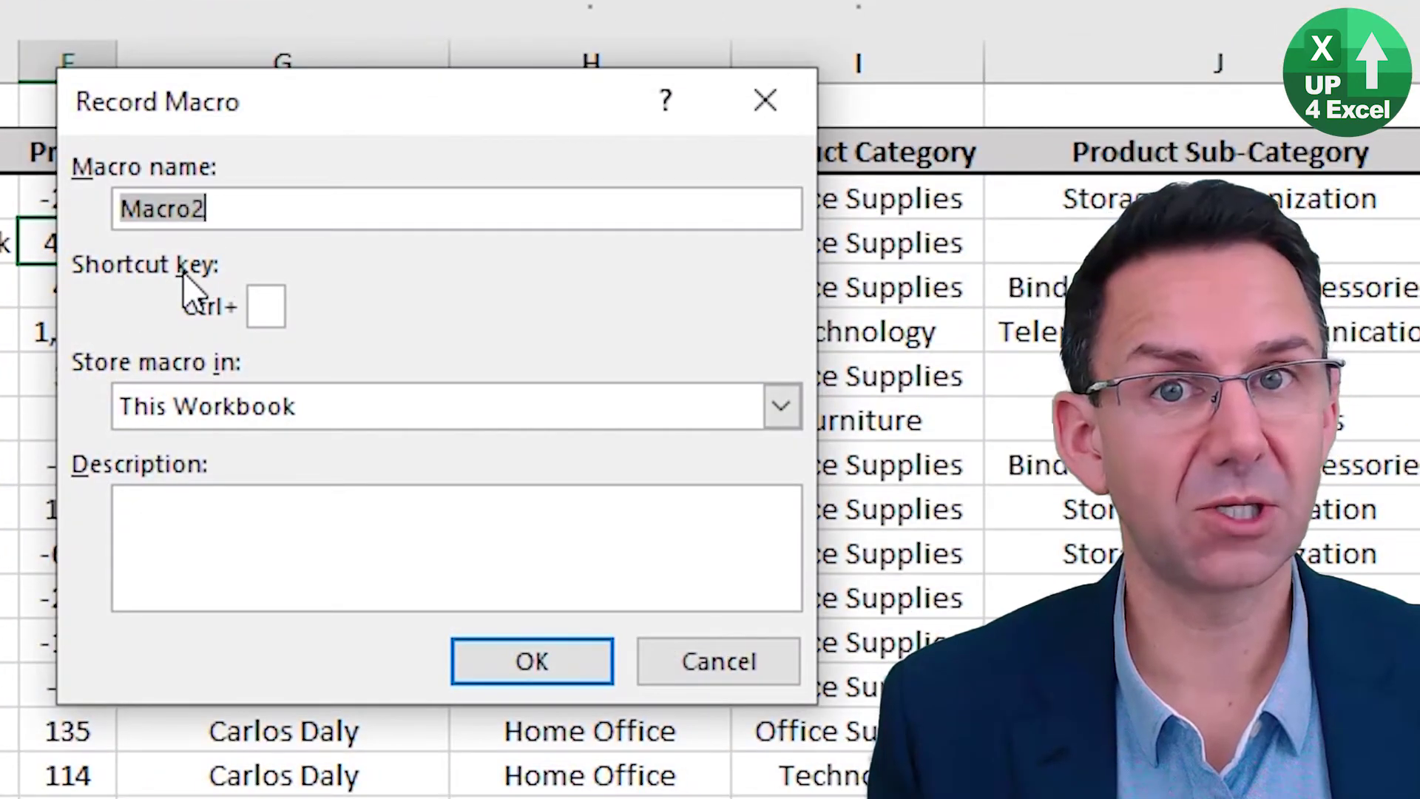
{"action": "left_click", "coordinate": [264, 310]}
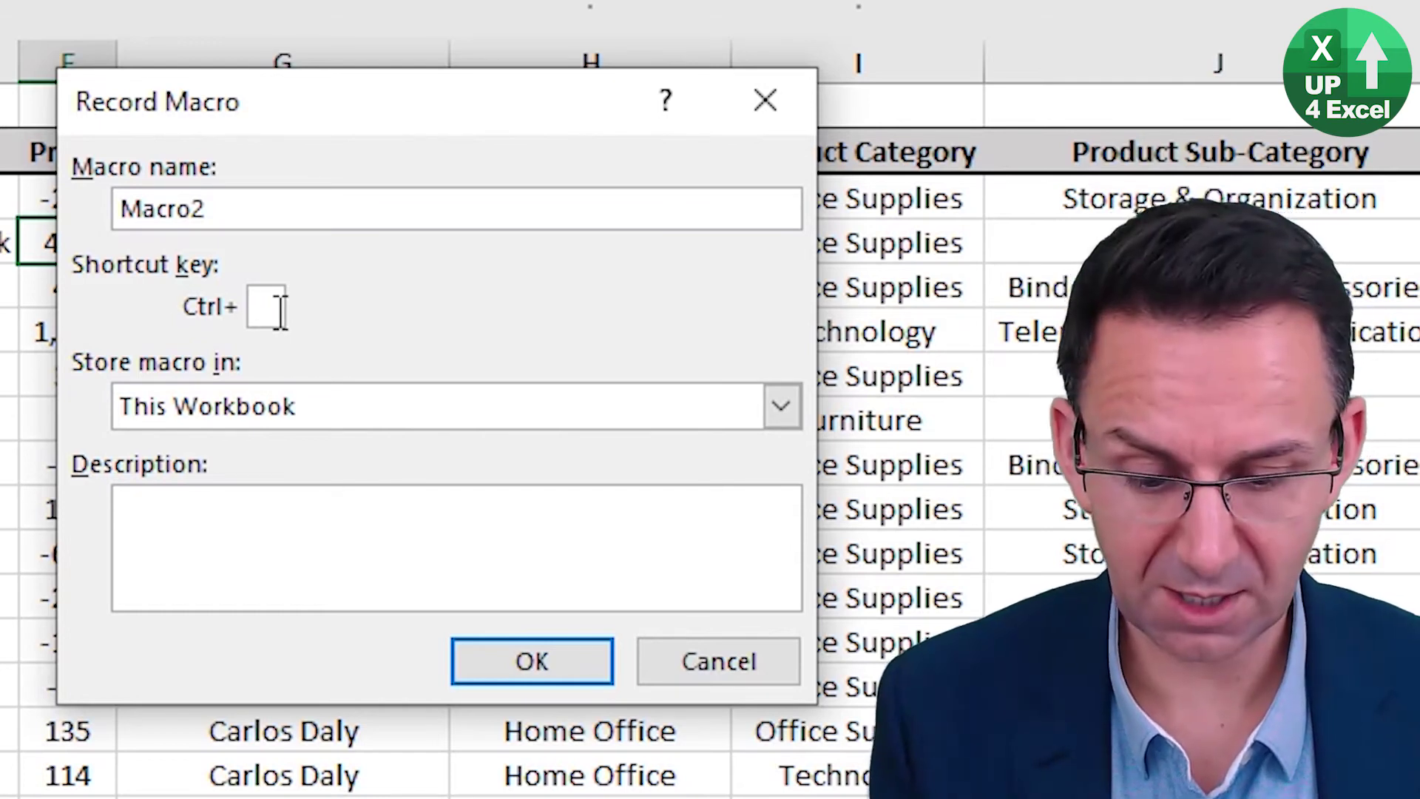
{"action": "type", "text": "D"}
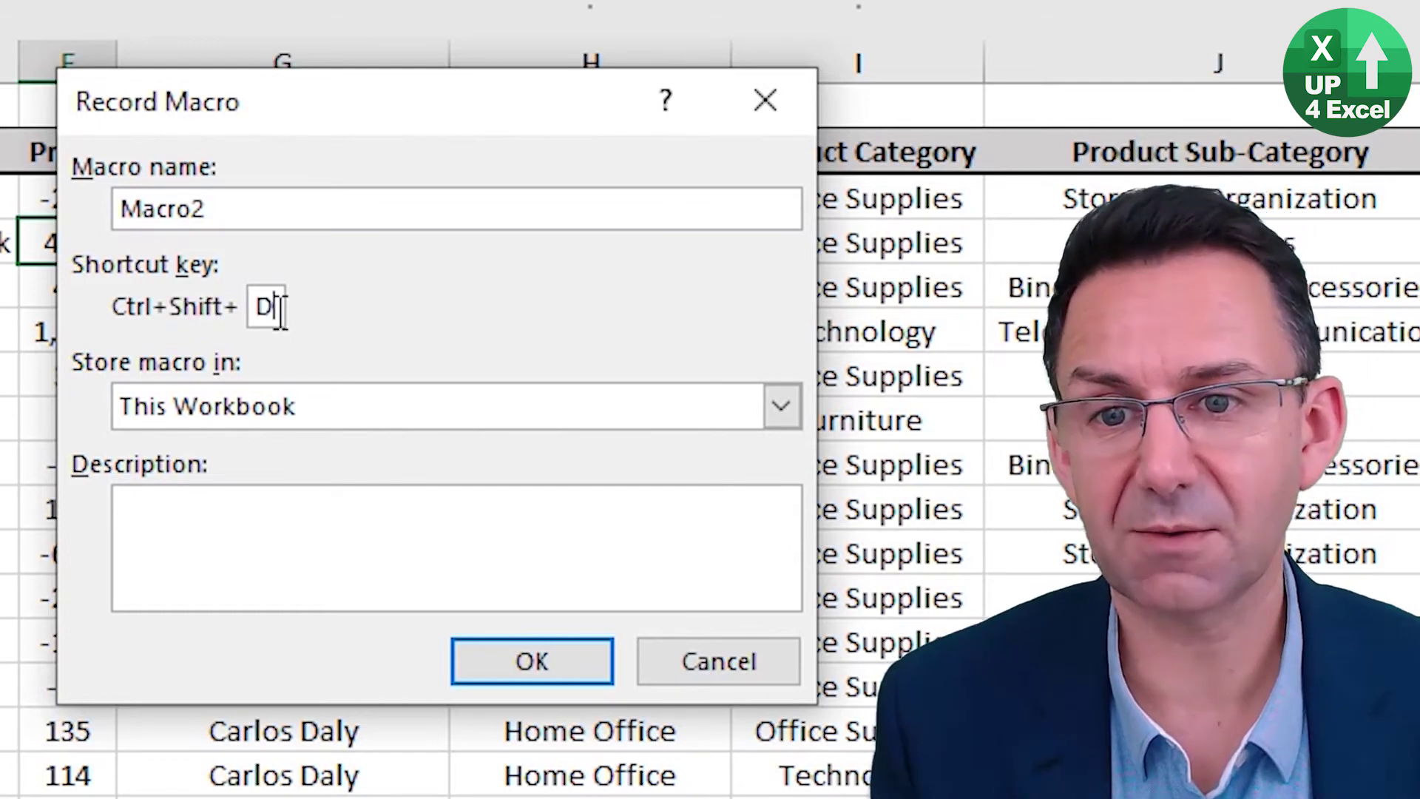
{"action": "key", "text": "BackSpace"}
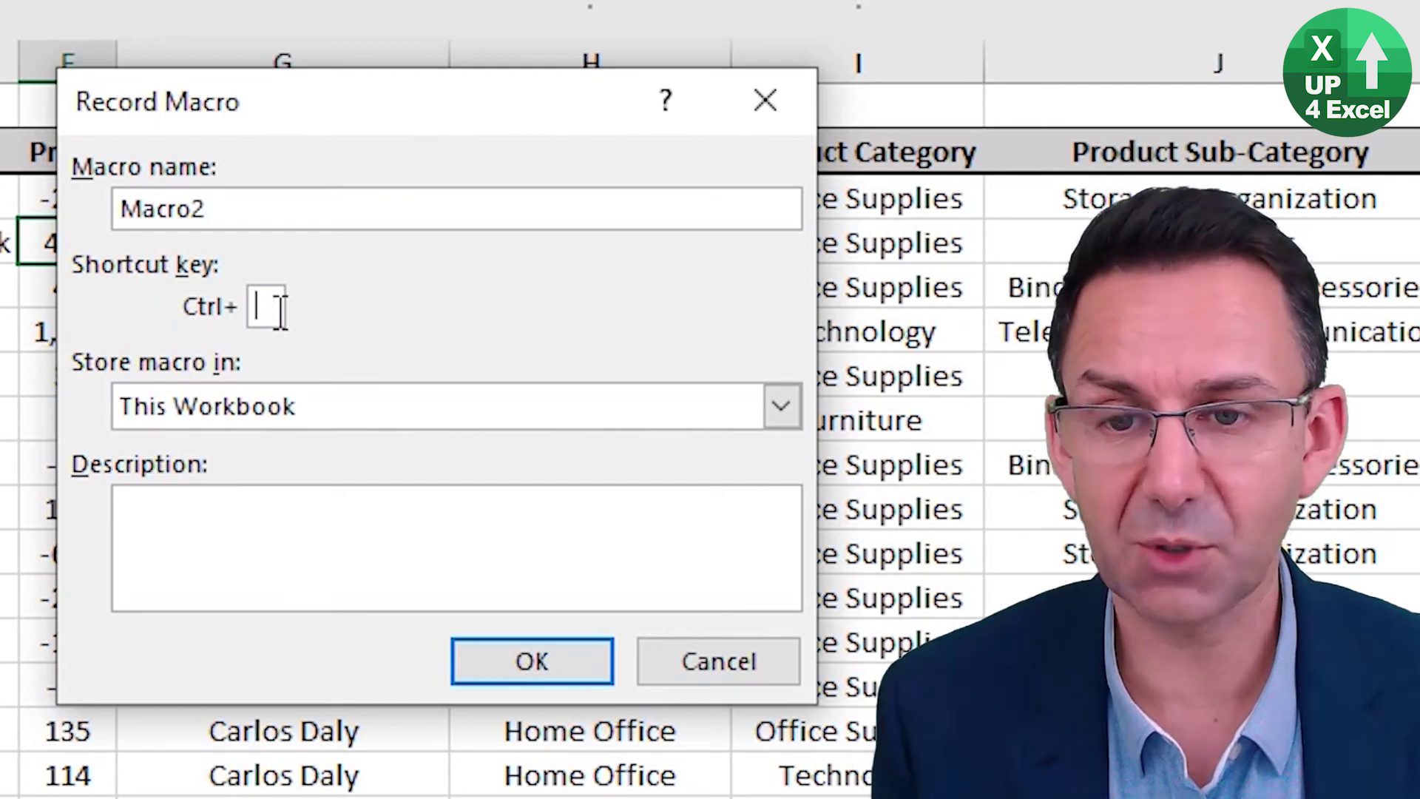
{"action": "type", "text": "F"}
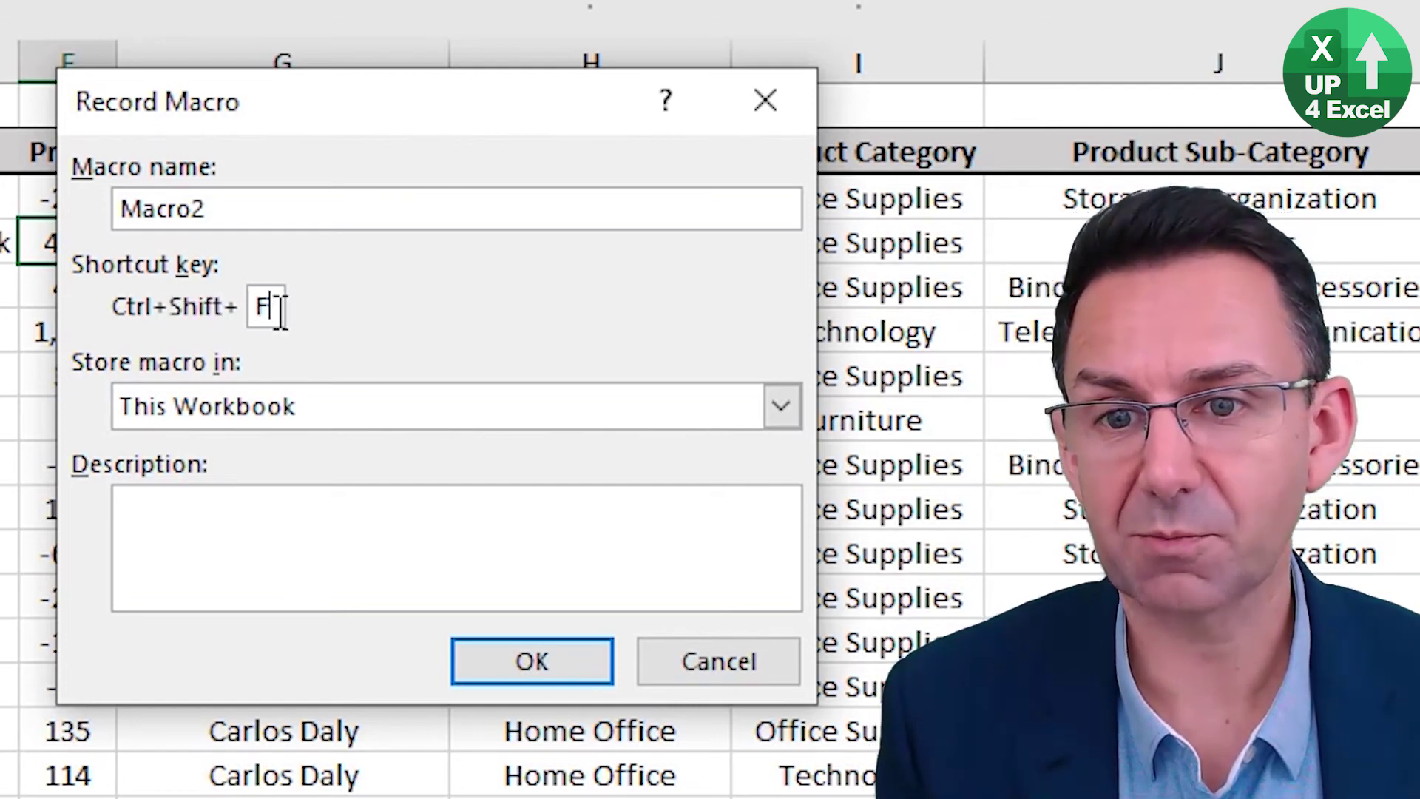
{"action": "key", "text": "BackSpace"}
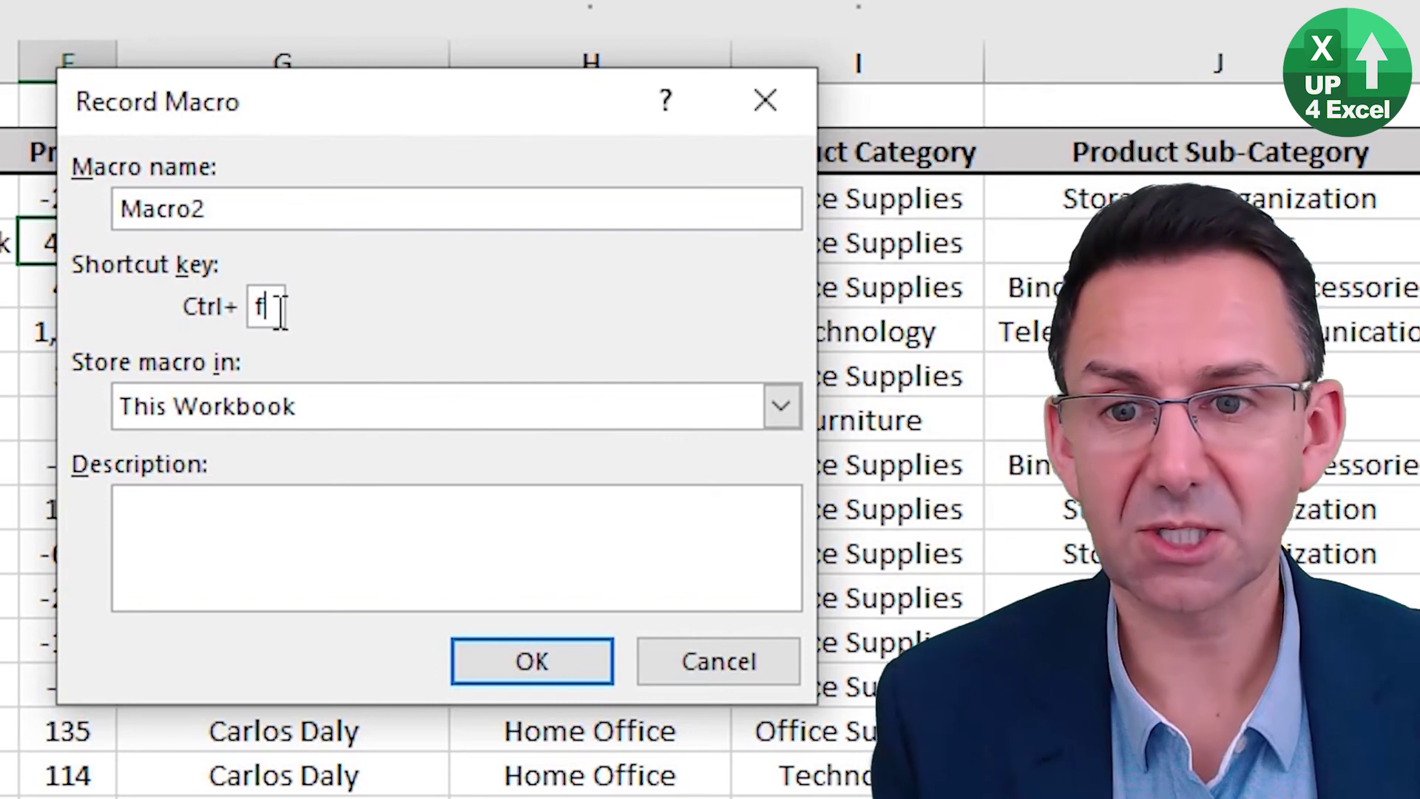